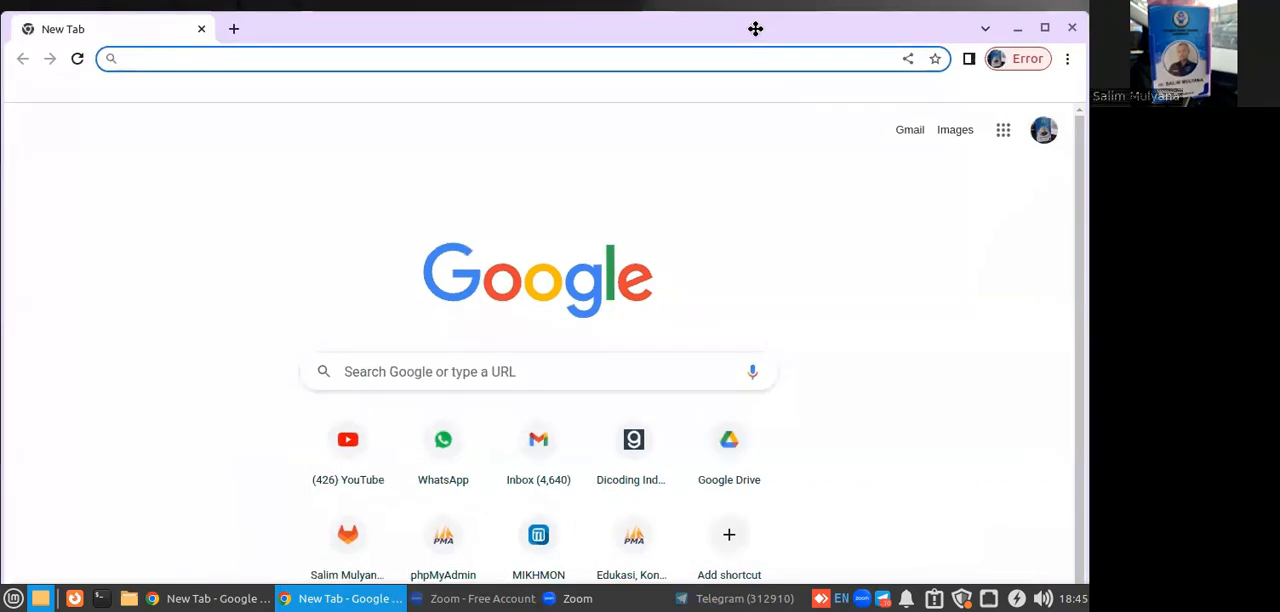
Search Google for "zerotier" in a maximized browser window and open the official zerotier.com homepage.
{"action": "left_click", "coordinate": [1040, 28]}
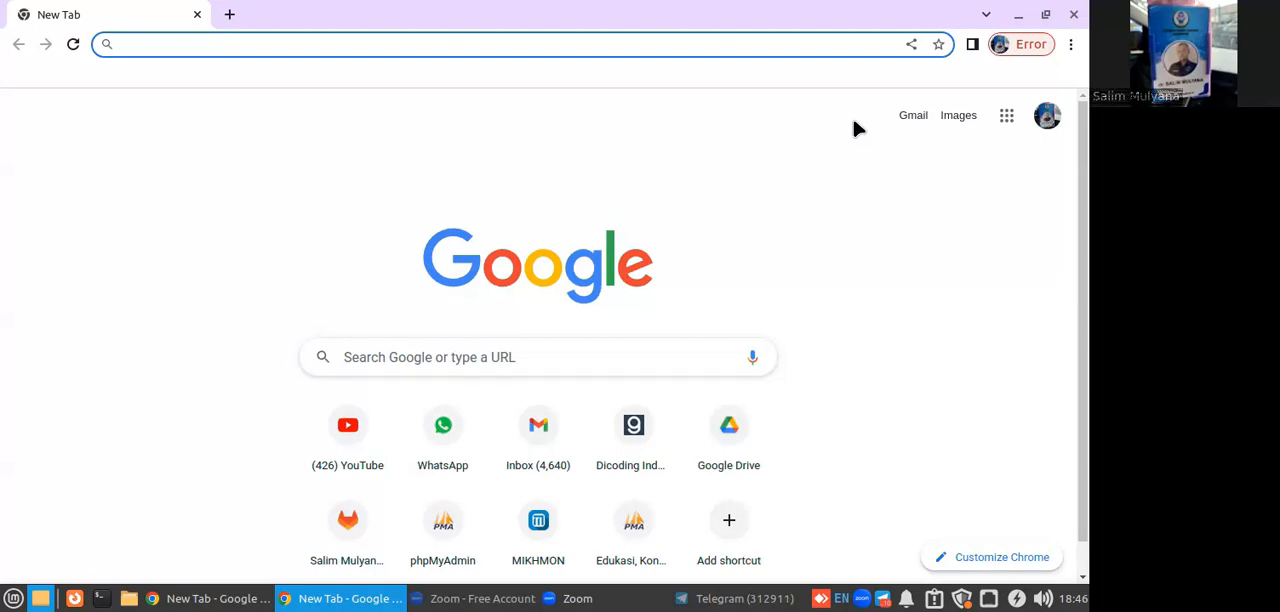
{"action": "type", "text": "zer"}
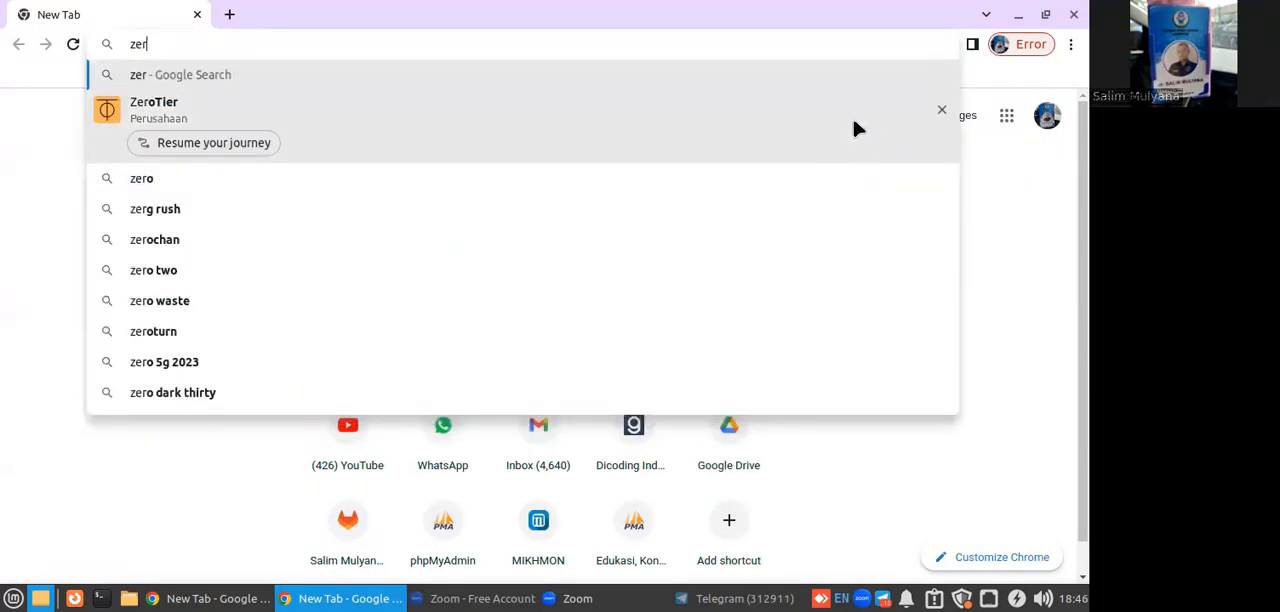
{"action": "type", "text": "otier"}
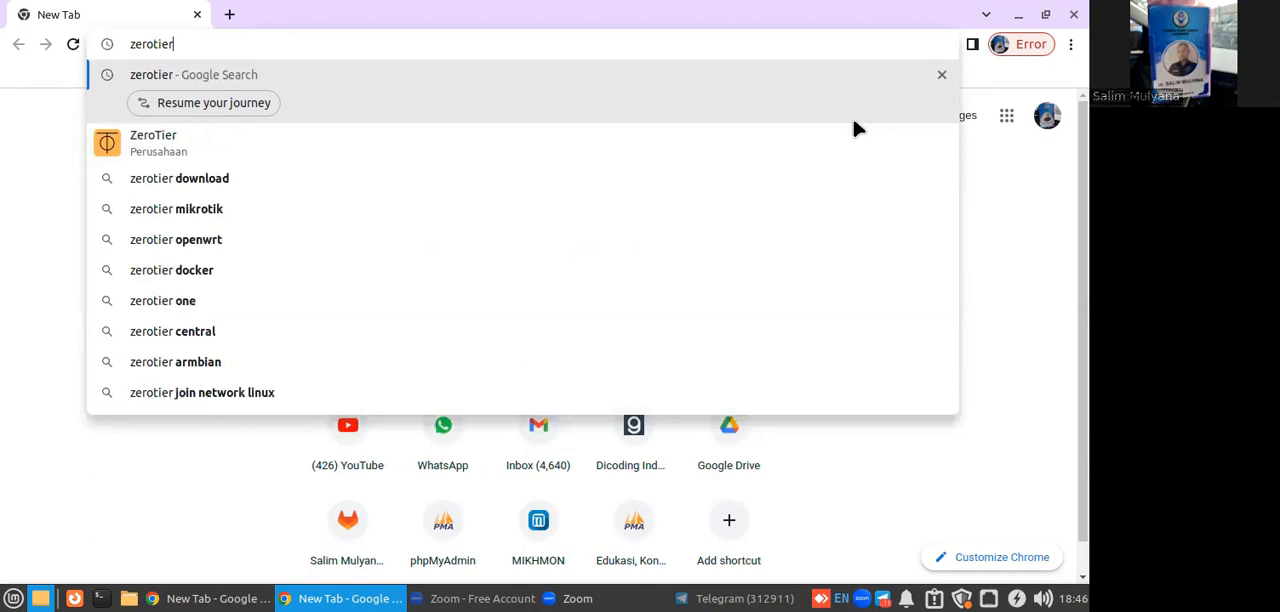
{"action": "key", "text": "Return"}
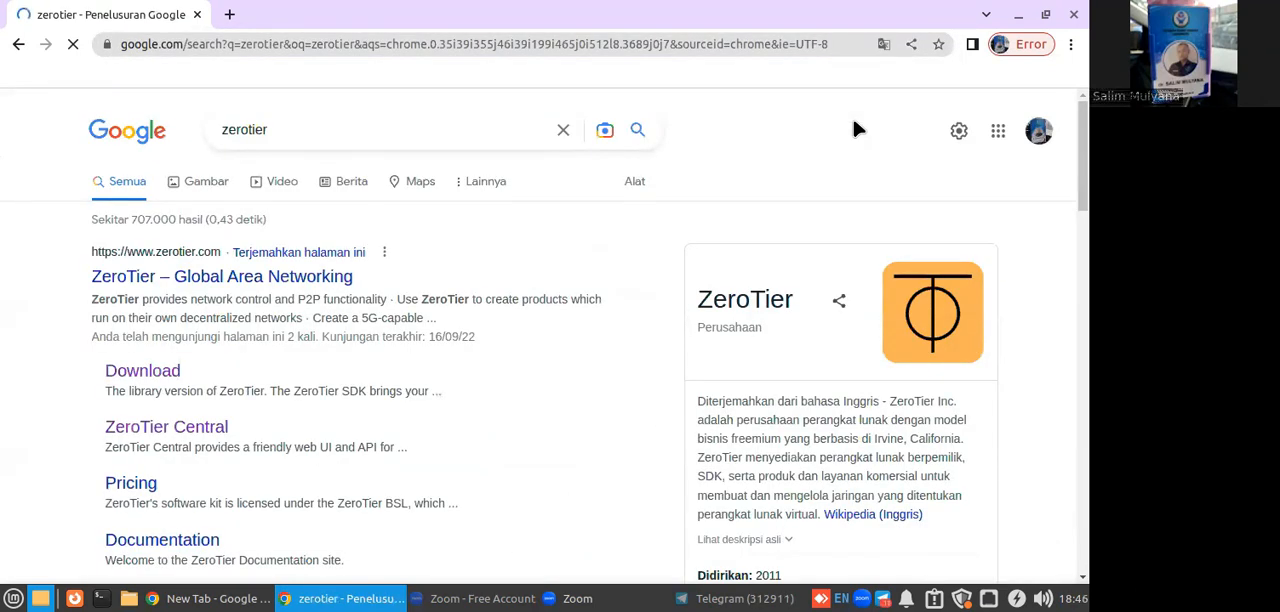
{"action": "left_click", "coordinate": [249, 280]}
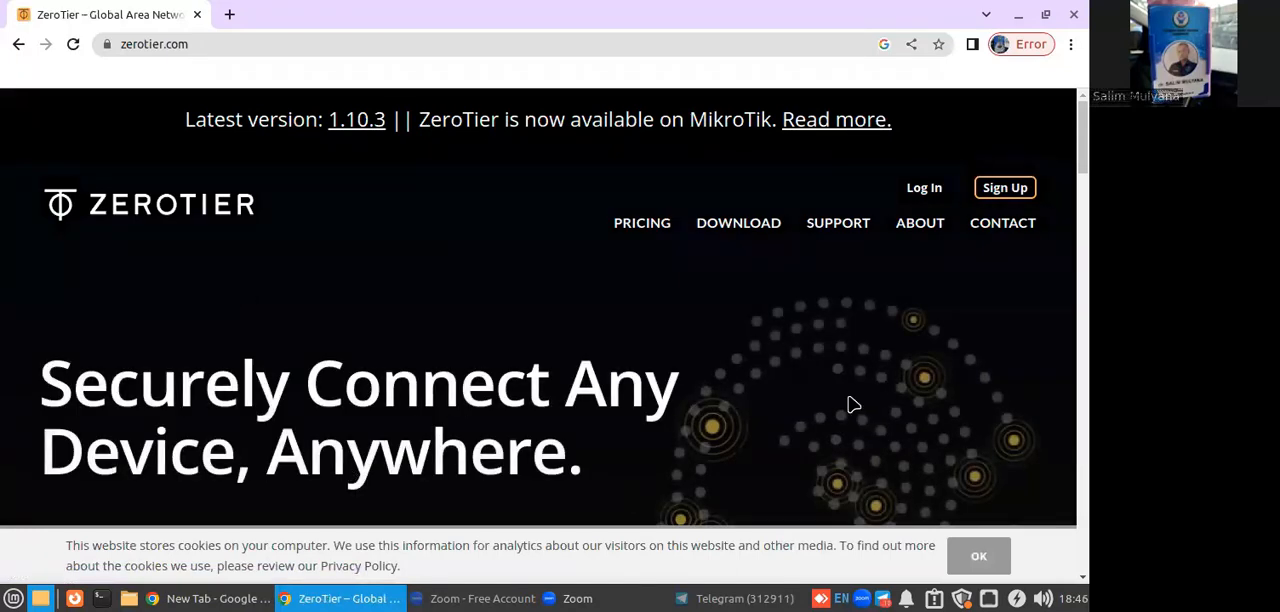
{"action": "scroll", "coordinate": [708, 374], "scroll_direction": "down", "scroll_amount": 2}
{"action": "scroll", "coordinate": [708, 374], "scroll_direction": "up", "scroll_amount": 2}
Open a Terminal and run sudo ifconfig, entering the account password, to list the network interfaces.
{"action": "left_click", "coordinate": [99, 598]}
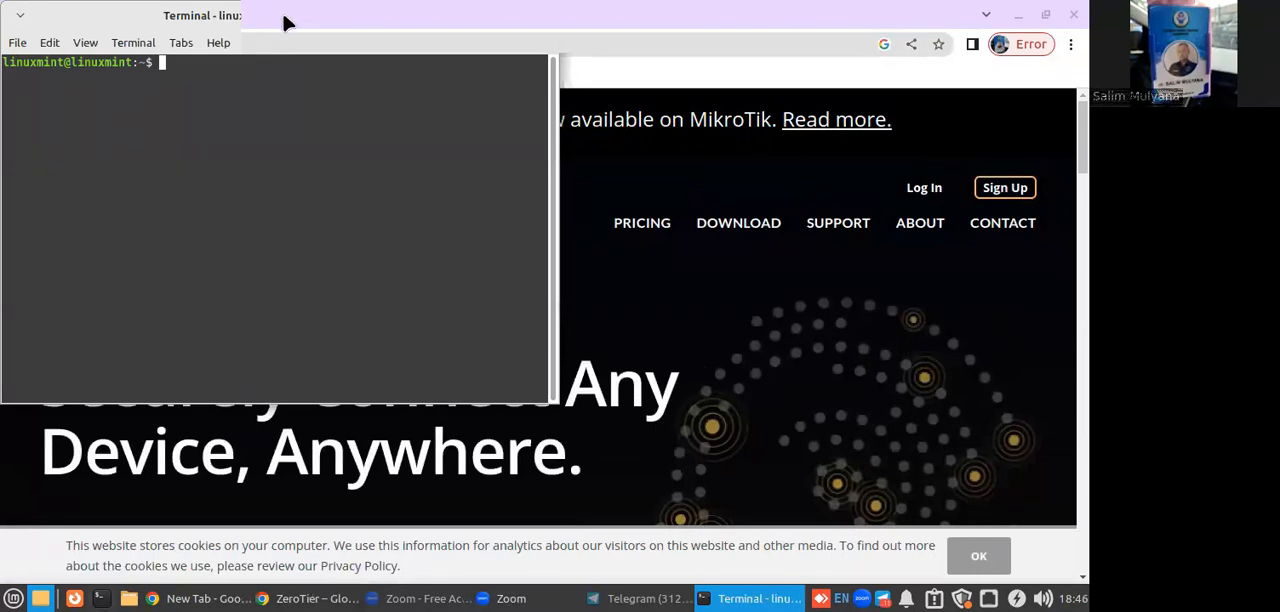
{"action": "type", "text": "sudo ifconfig"}
{"action": "key", "text": "Return"}
{"action": "type", "text": "**********"}
{"action": "key", "text": "Return"}
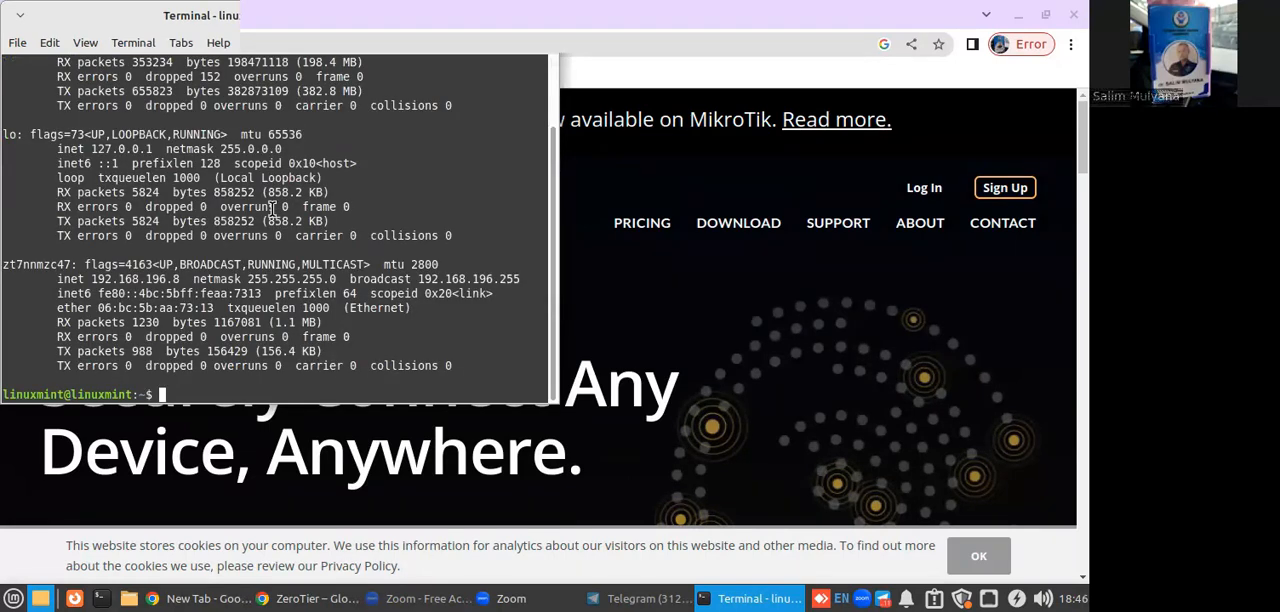
Copy the IPv4 address of the ZeroTier interface zt7nnmzc47 from the terminal output.
{"action": "left_click_drag", "start_coordinate": [91, 284], "coordinate": [181, 281]}
{"action": "right_click", "coordinate": [181, 282]}
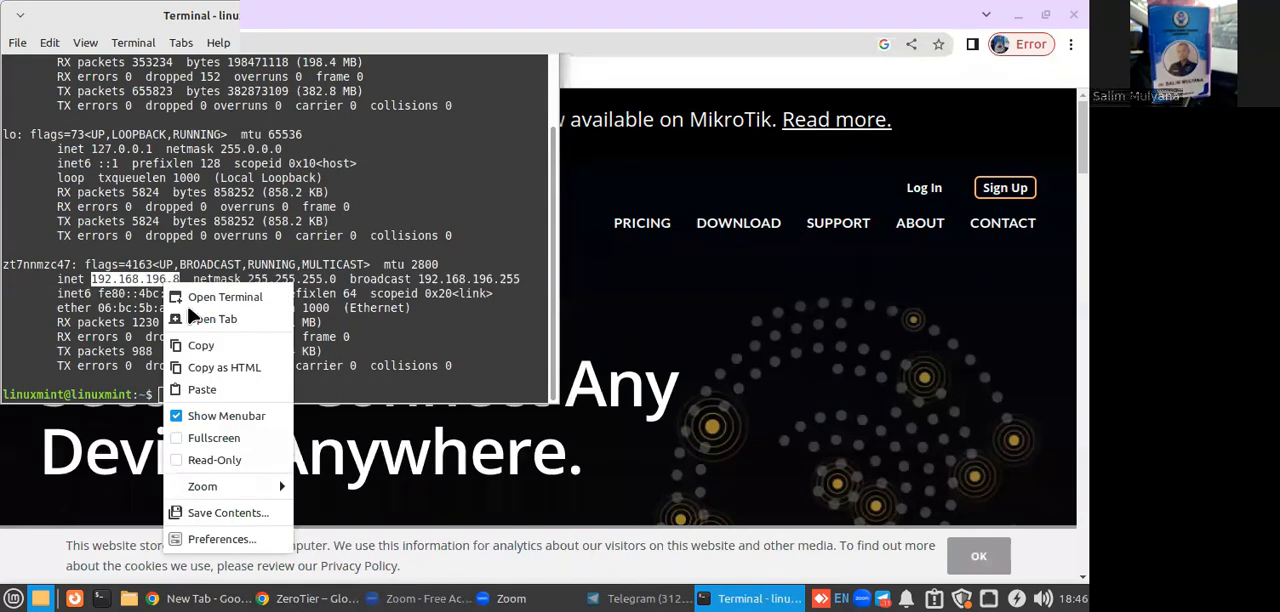
{"action": "left_click", "coordinate": [194, 344]}
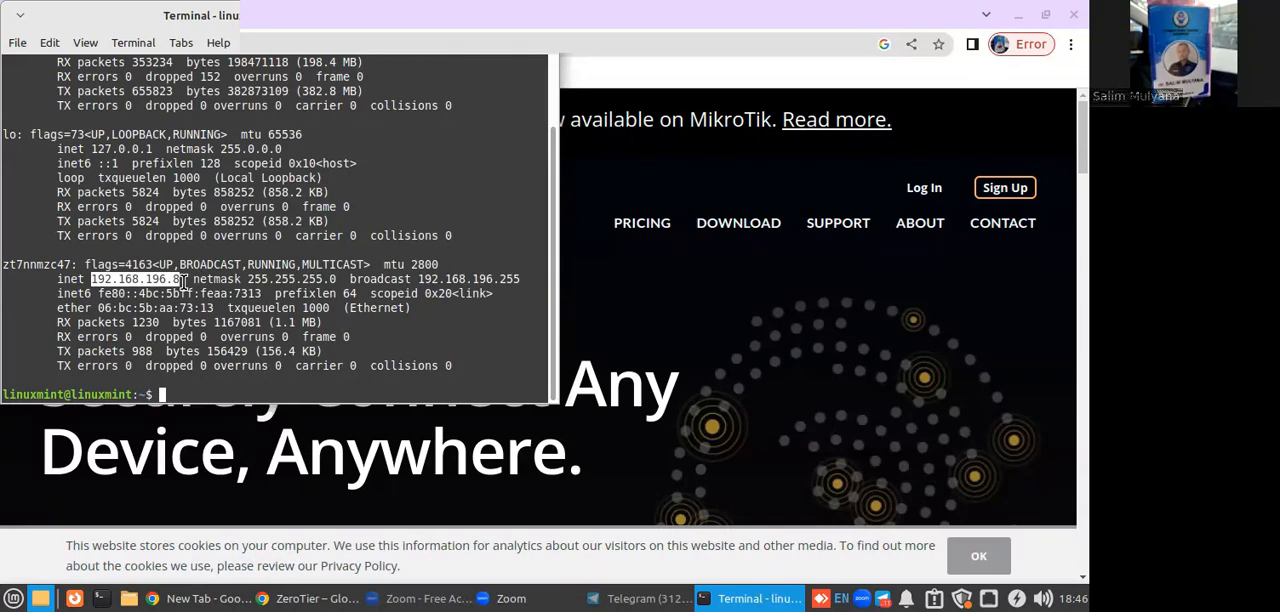
{"action": "left_click", "coordinate": [184, 282]}
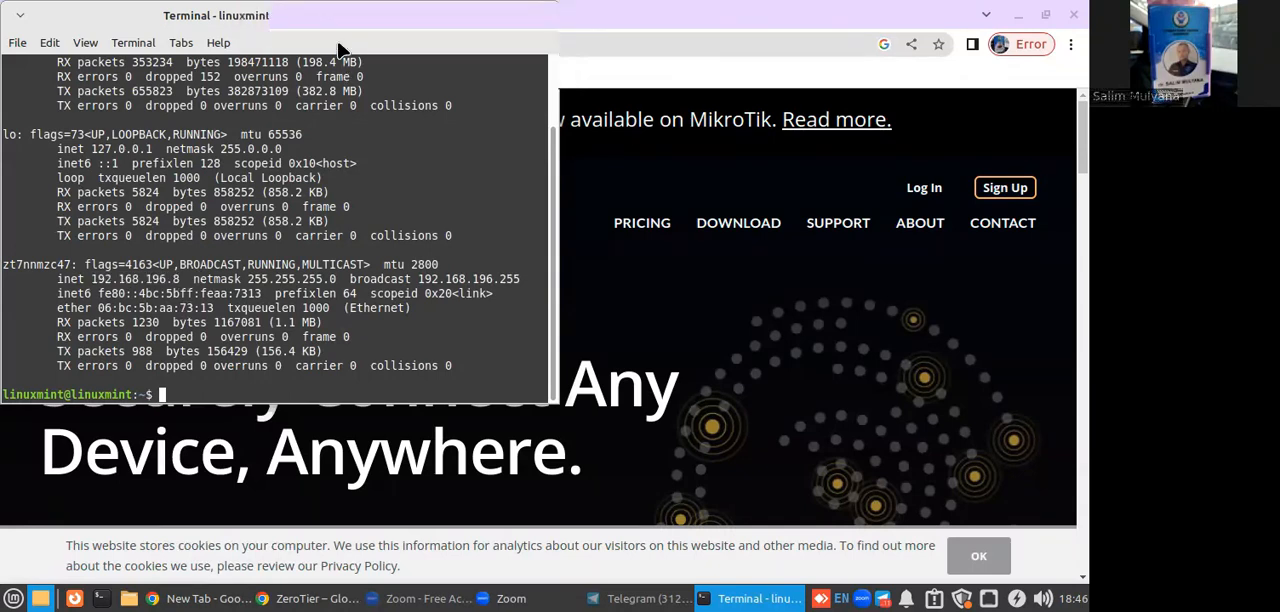
Check the IPv4 address of Wired connection 1 in the system's connection information and close the window.
{"action": "left_click", "coordinate": [988, 598]}
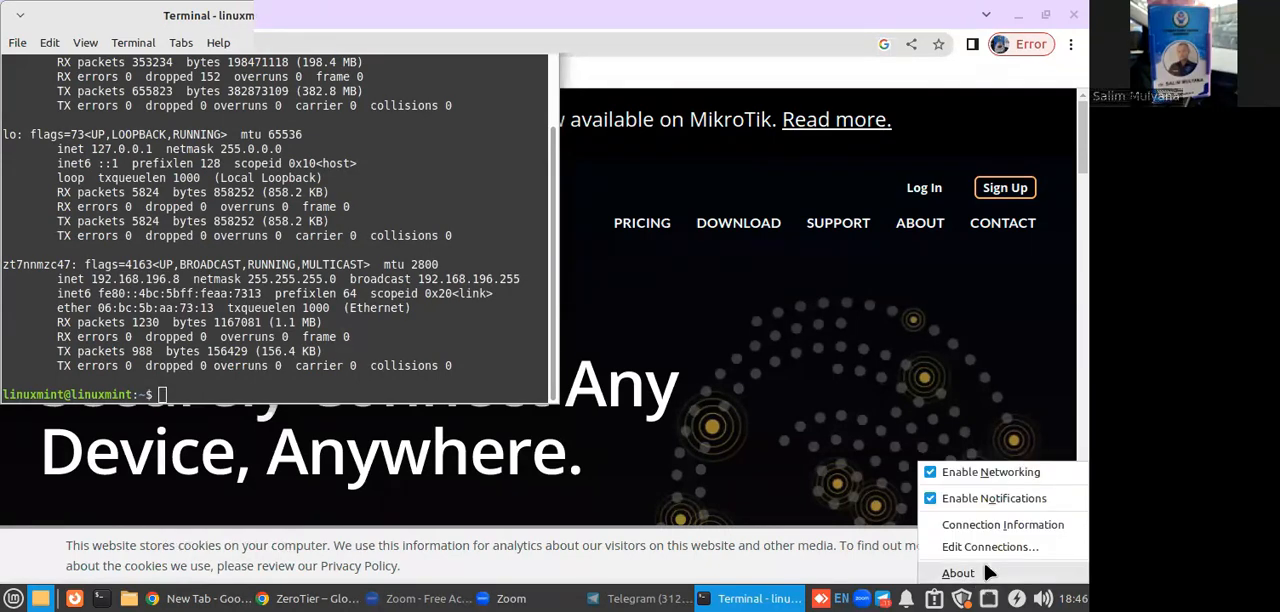
{"action": "left_click", "coordinate": [988, 524]}
{"action": "left_click_drag", "start_coordinate": [595, 303], "coordinate": [626, 358]}
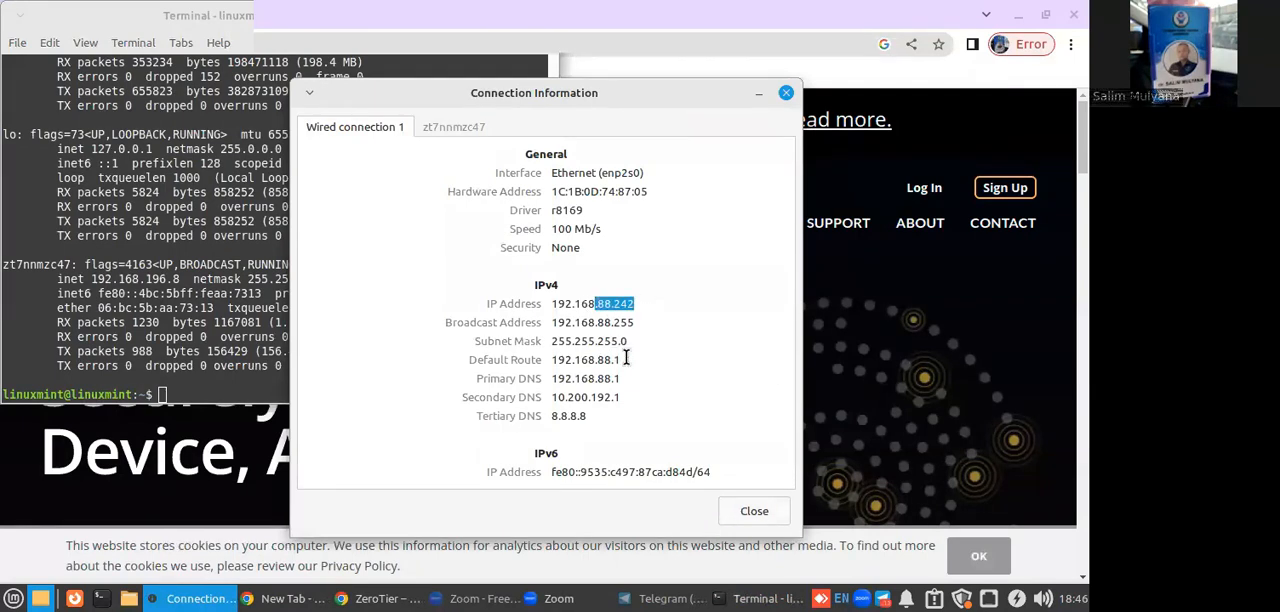
{"action": "left_click", "coordinate": [786, 92]}
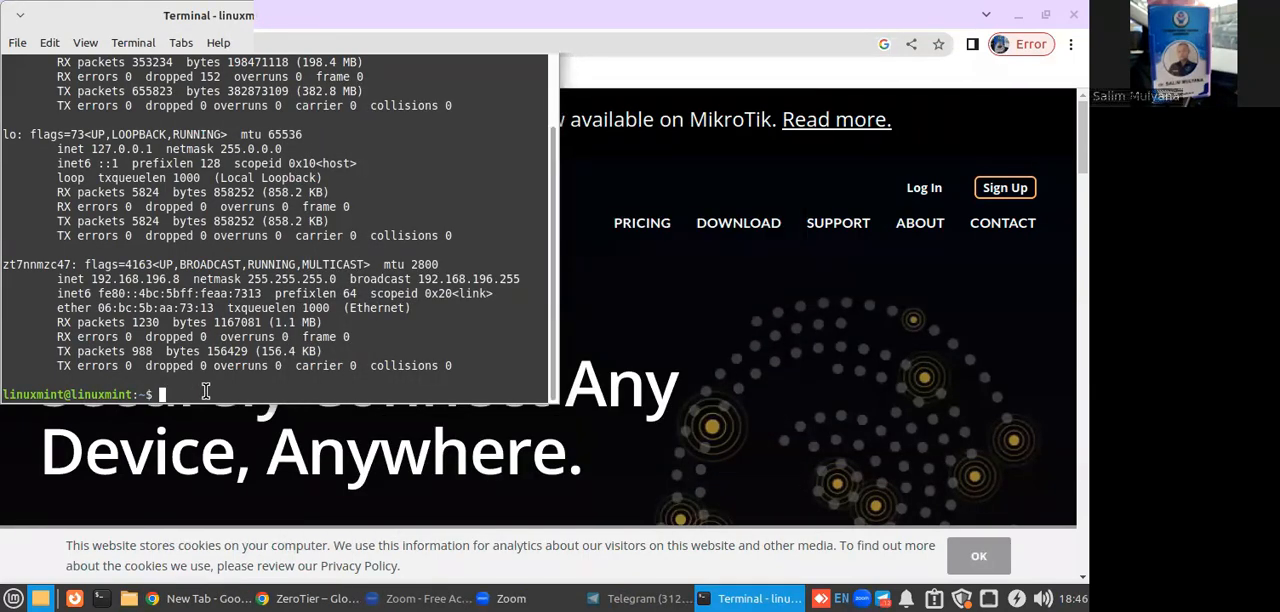
Ping 192.168.196.97 from the terminal to test the connection, and stop after a few replies.
{"action": "type", "text": "ping 192.168.196.97"}
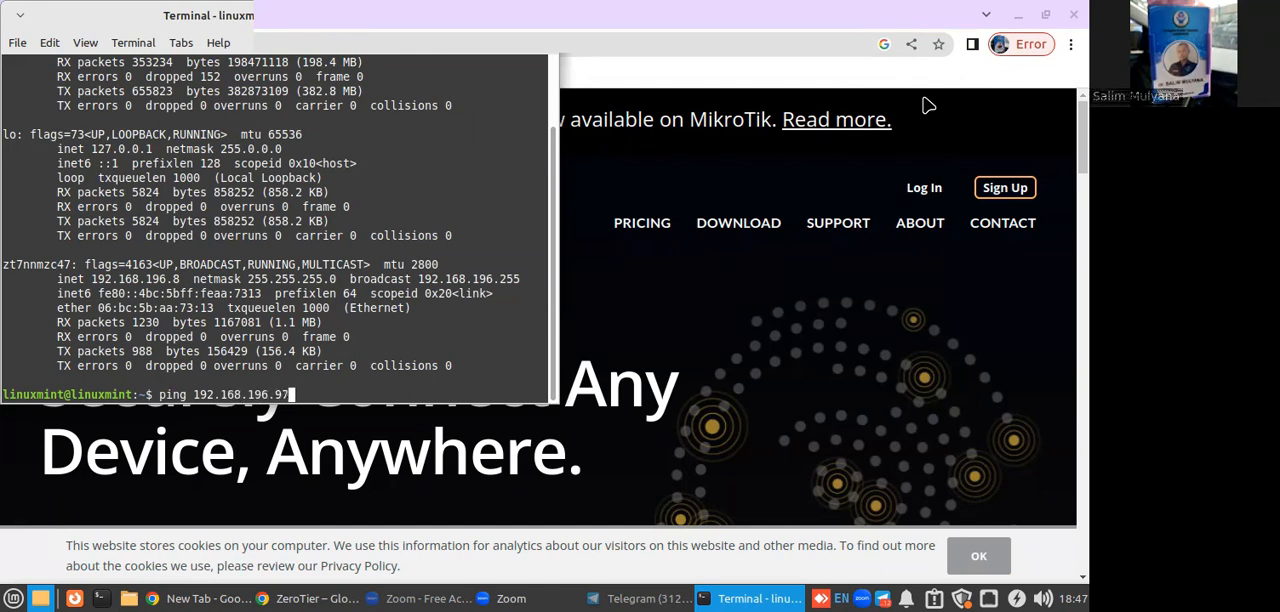
{"action": "key", "text": "Return"}
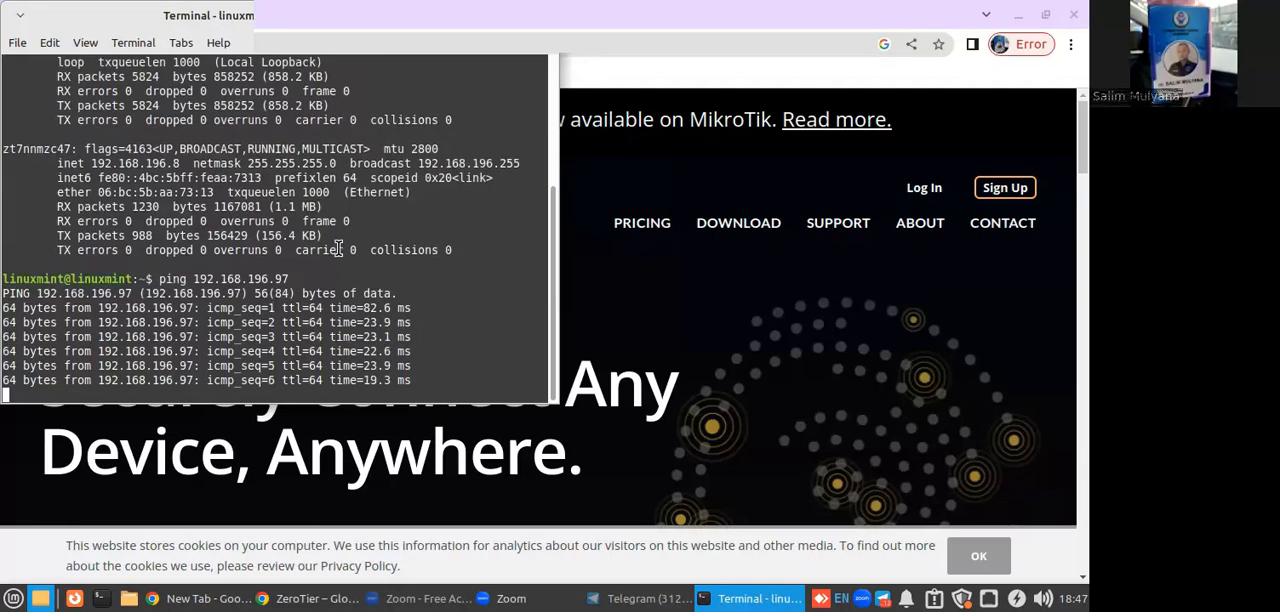
{"action": "key", "text": "ctrl+c"}
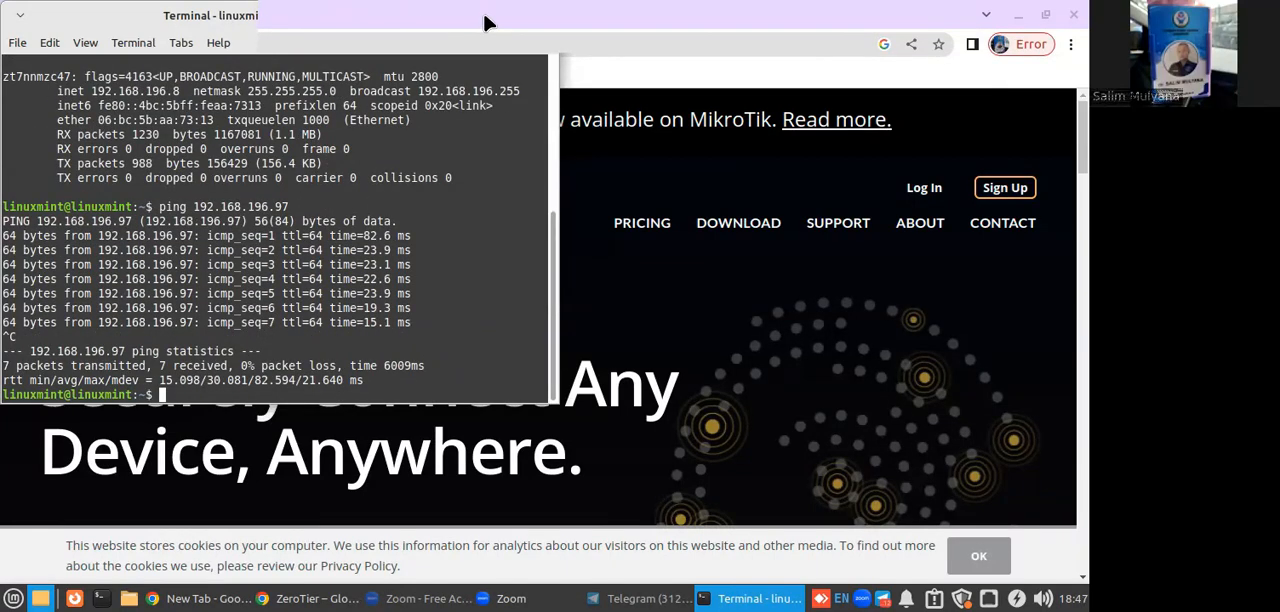
In the file manager, open database.xml from the KhanzaHMSLinux setting folder with the text editor.
{"action": "left_click", "coordinate": [133, 598]}
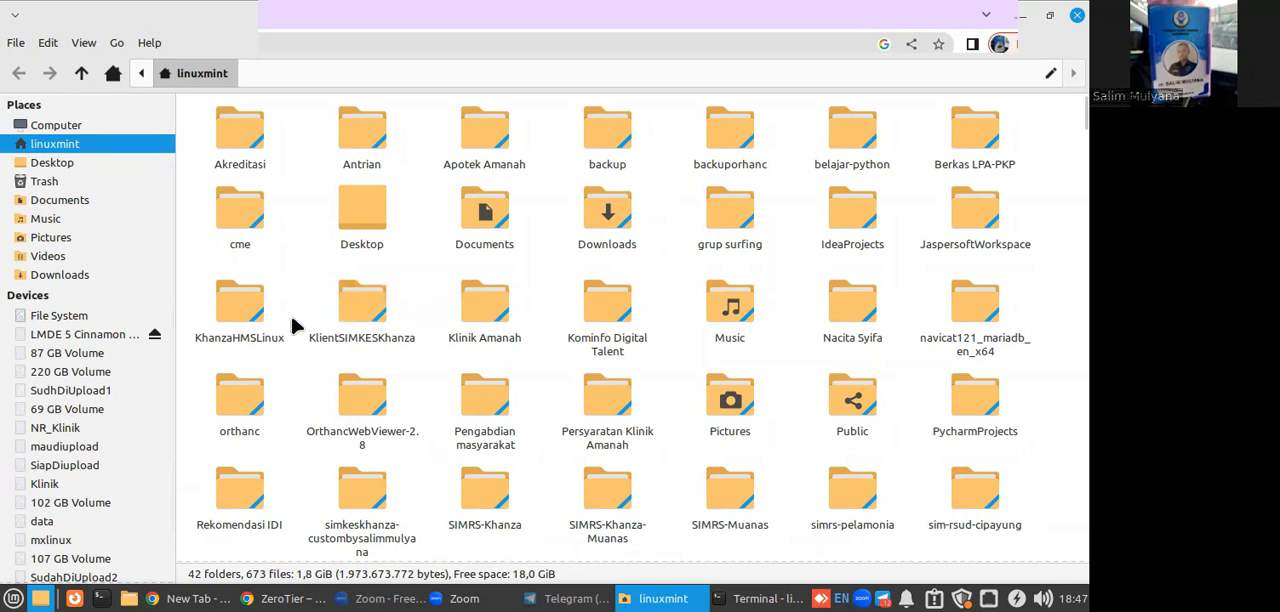
{"action": "double_click", "coordinate": [253, 320]}
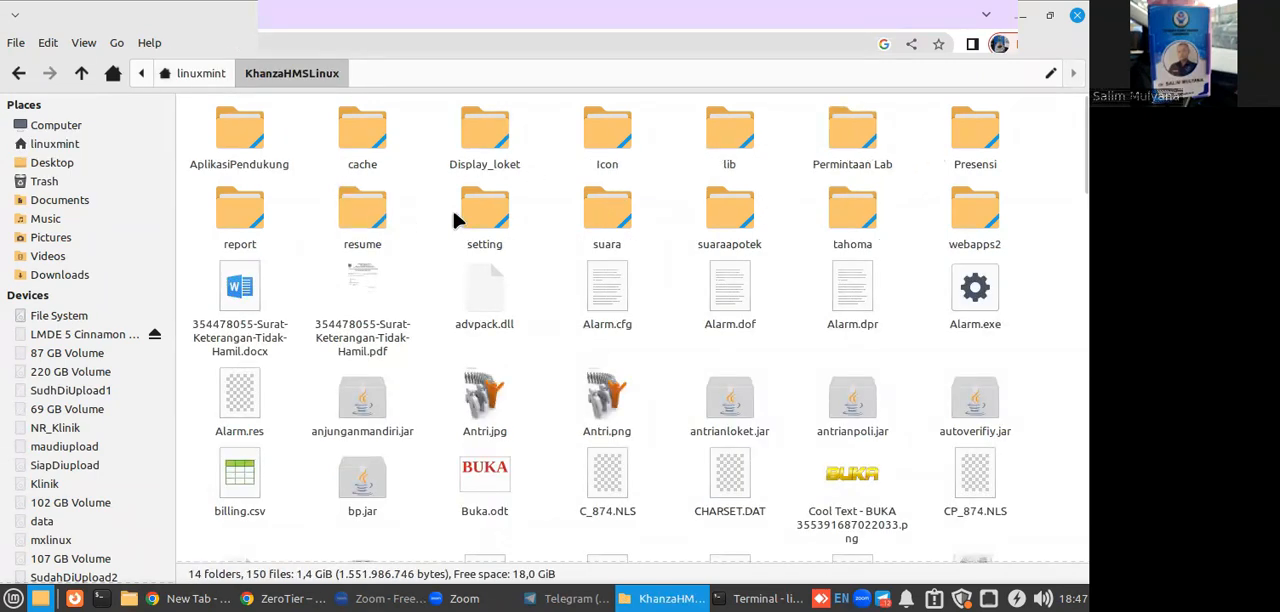
{"action": "double_click", "coordinate": [490, 218]}
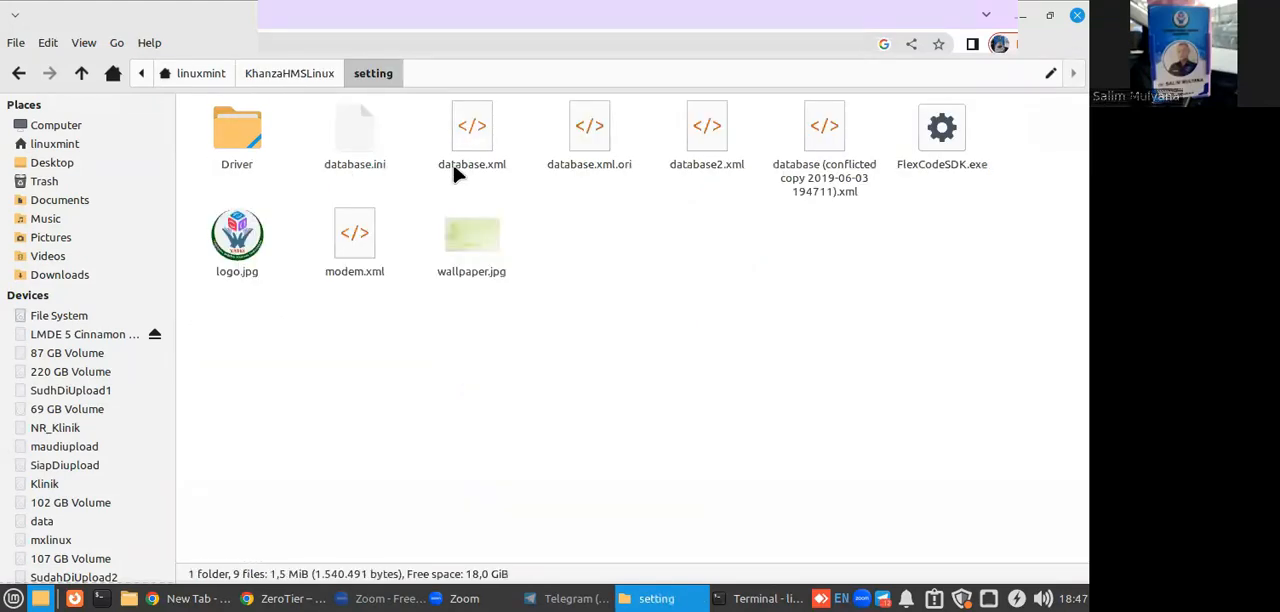
{"action": "right_click", "coordinate": [458, 174]}
{"action": "mouse_move", "coordinate": [520, 204]}
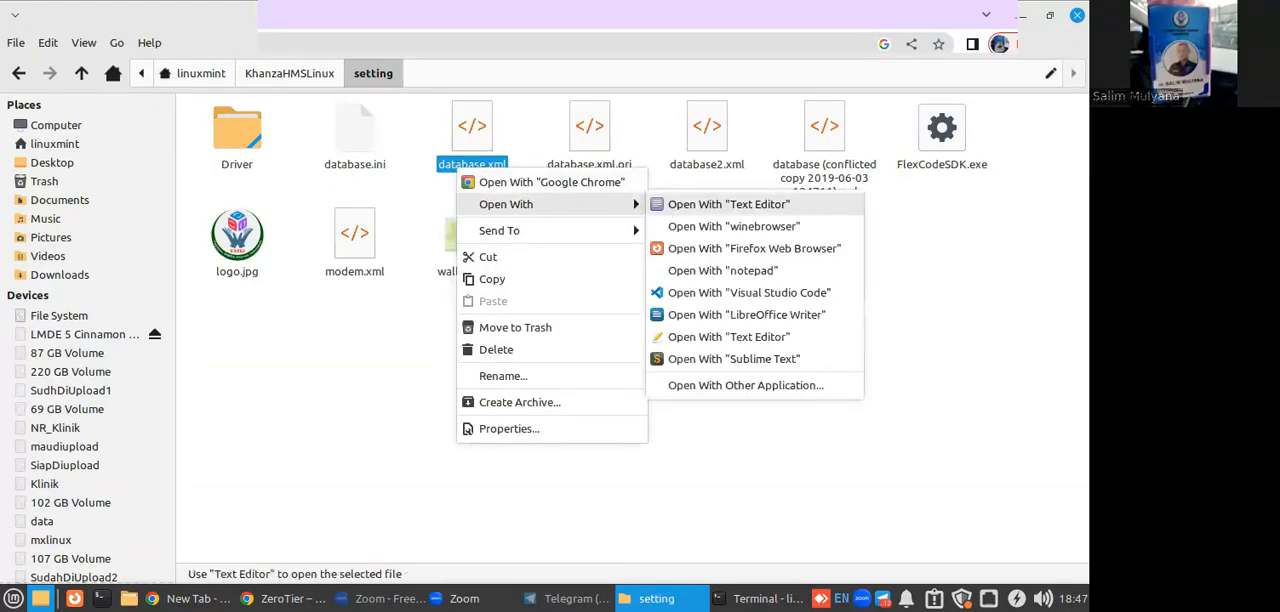
{"action": "left_click", "coordinate": [662, 210]}
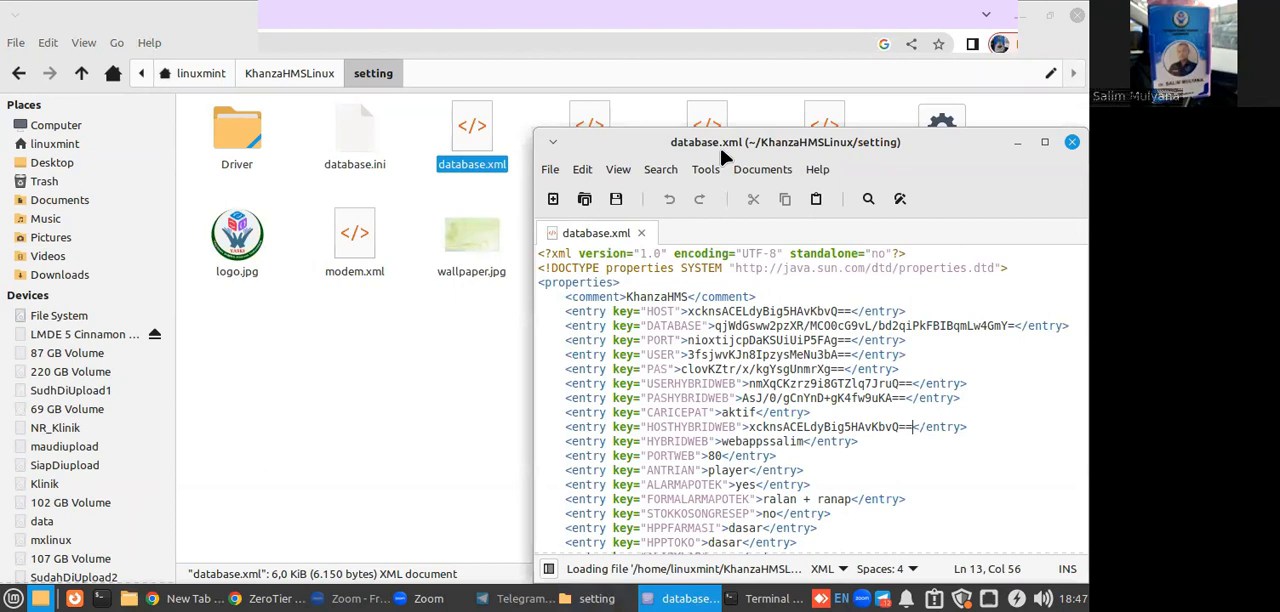
Highlight the encrypted value of the HOST entry in database.xml and close the file without changes.
{"action": "left_click_drag", "start_coordinate": [719, 144], "coordinate": [471, 118]}
{"action": "left_click_drag", "start_coordinate": [440, 287], "coordinate": [601, 285]}
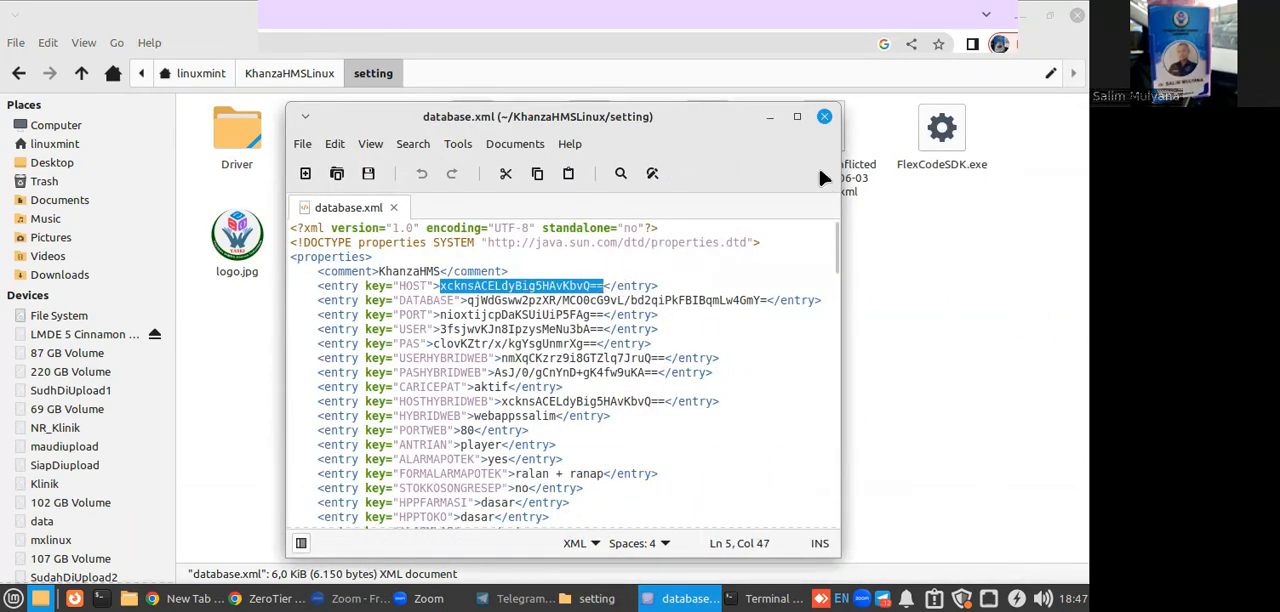
{"action": "left_click", "coordinate": [821, 117]}
Browse the KlientSIMKESKhanza folder, look into RSUDCabangBunginBekasi and KlinikDotaMedikaKarawang, and close the file manager.
{"action": "left_click", "coordinate": [81, 73]}
{"action": "left_click", "coordinate": [81, 73]}
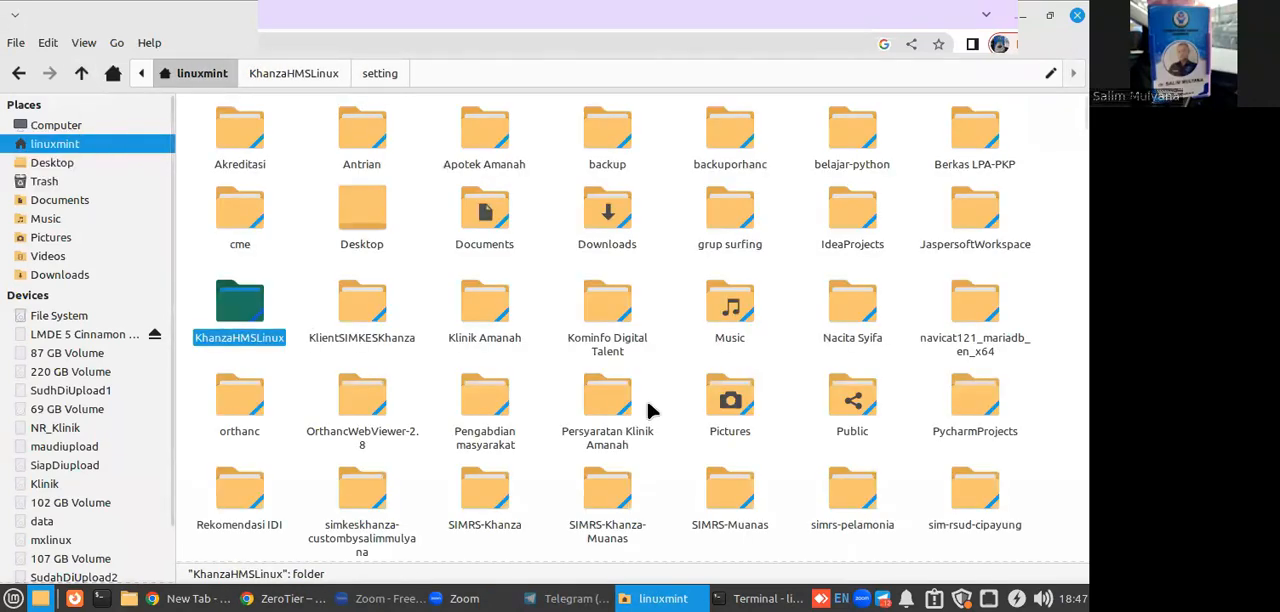
{"action": "left_click", "coordinate": [650, 376]}
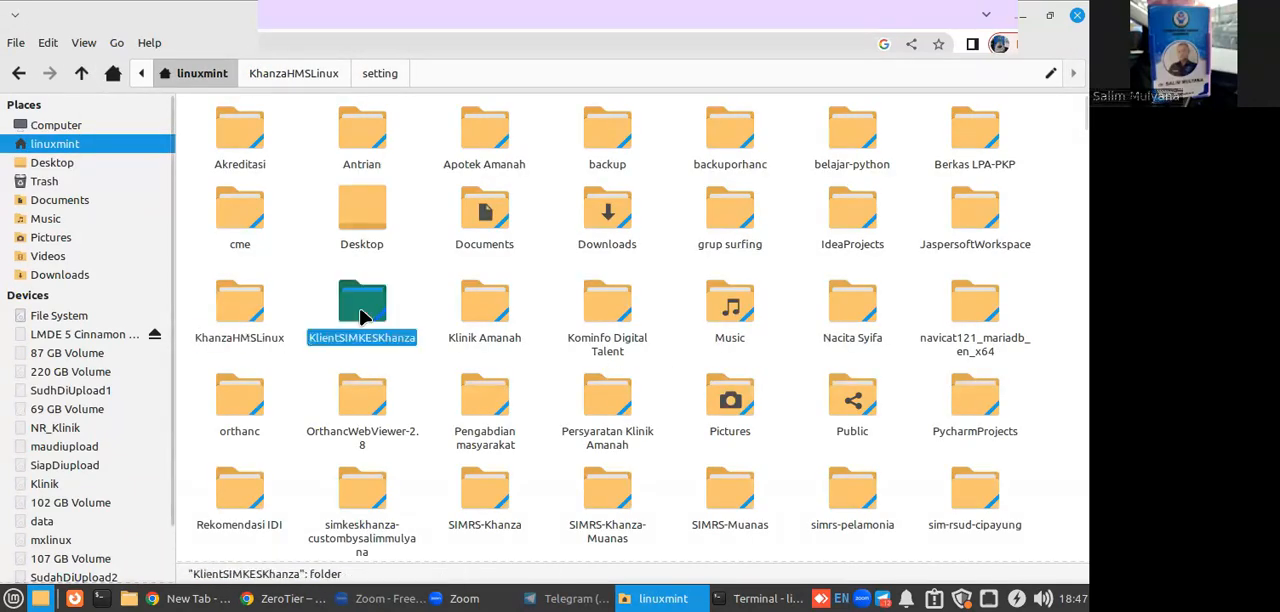
{"action": "double_click", "coordinate": [362, 315]}
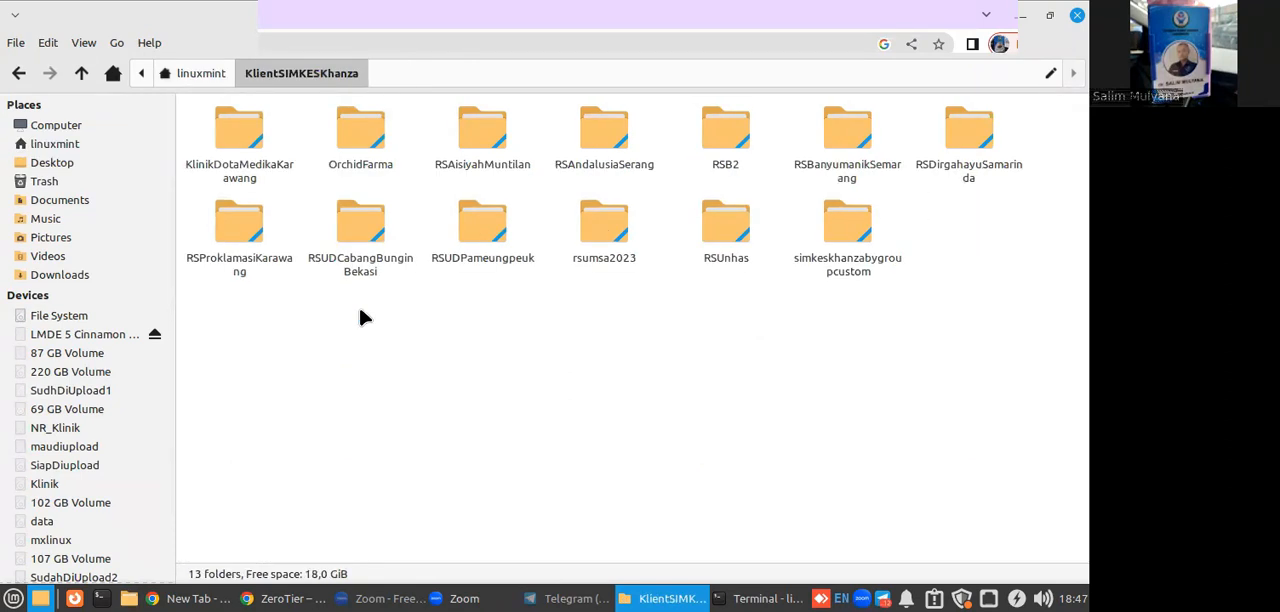
{"action": "double_click", "coordinate": [362, 220]}
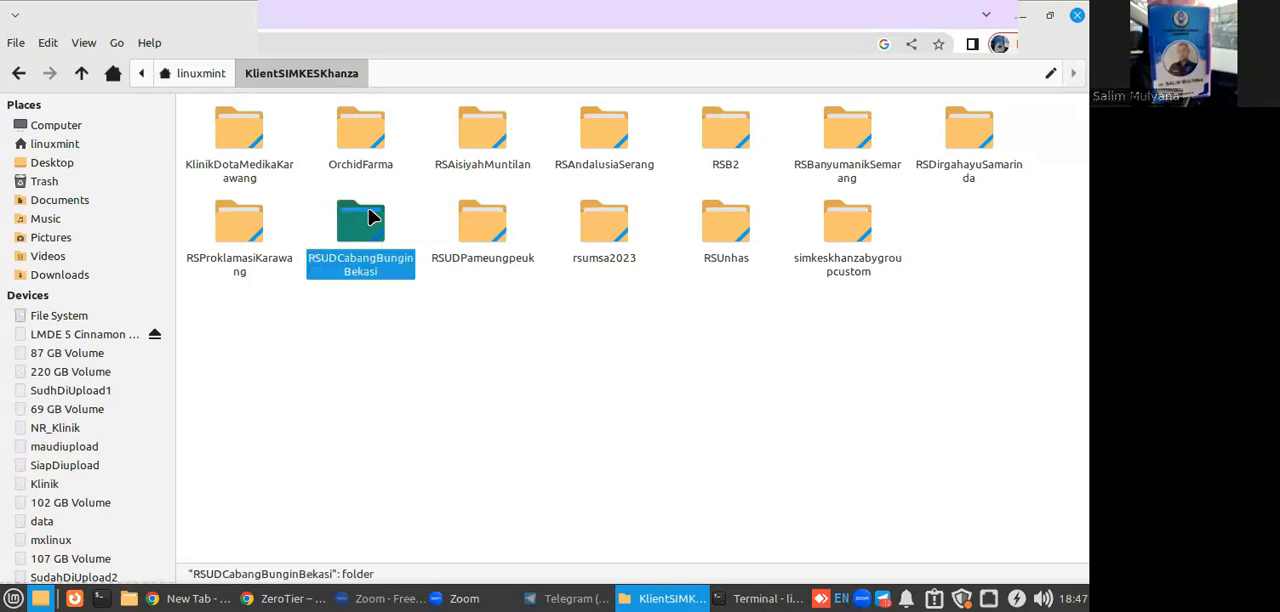
{"action": "left_click", "coordinate": [305, 73]}
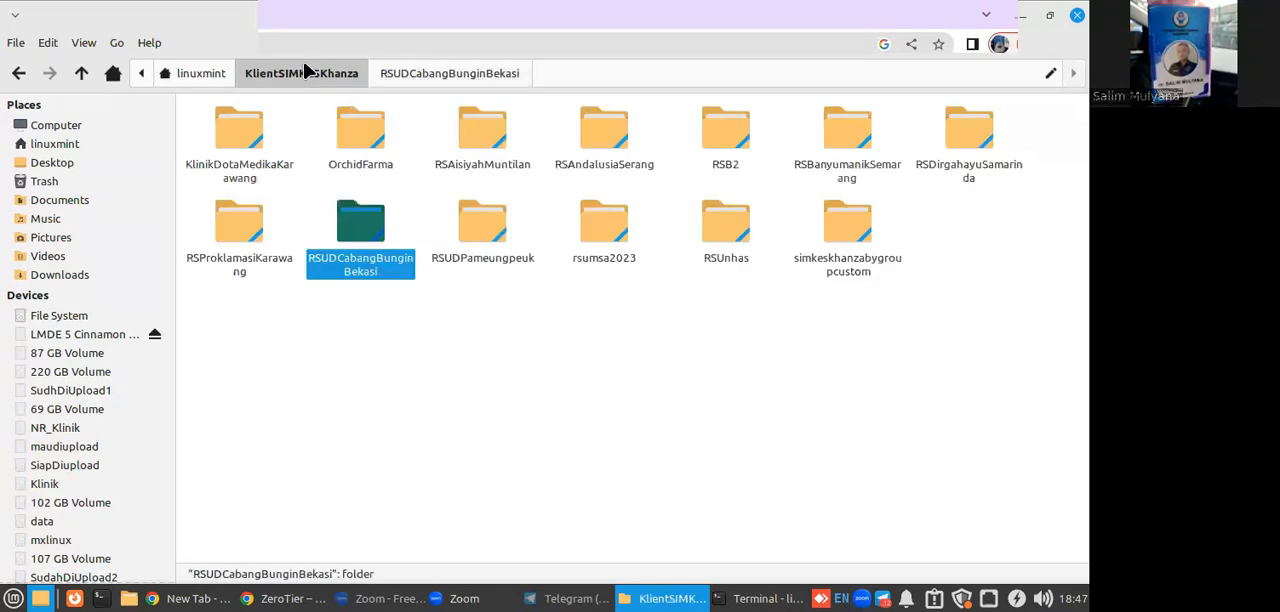
{"action": "left_click", "coordinate": [528, 438]}
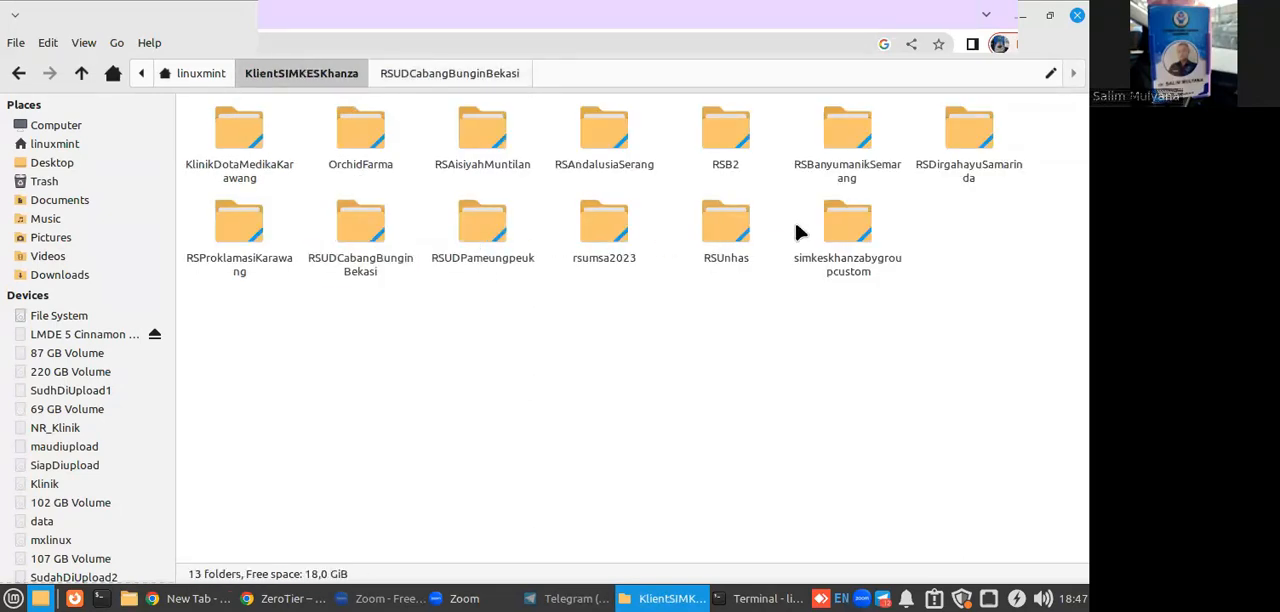
{"action": "double_click", "coordinate": [257, 143]}
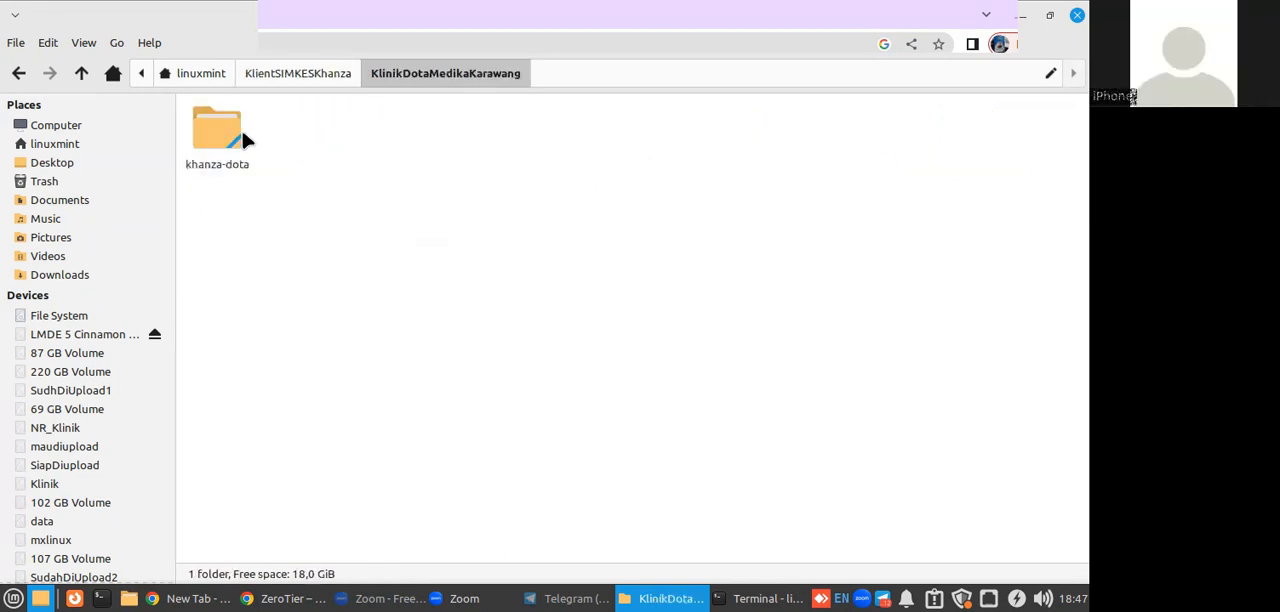
{"action": "left_click", "coordinate": [20, 73]}
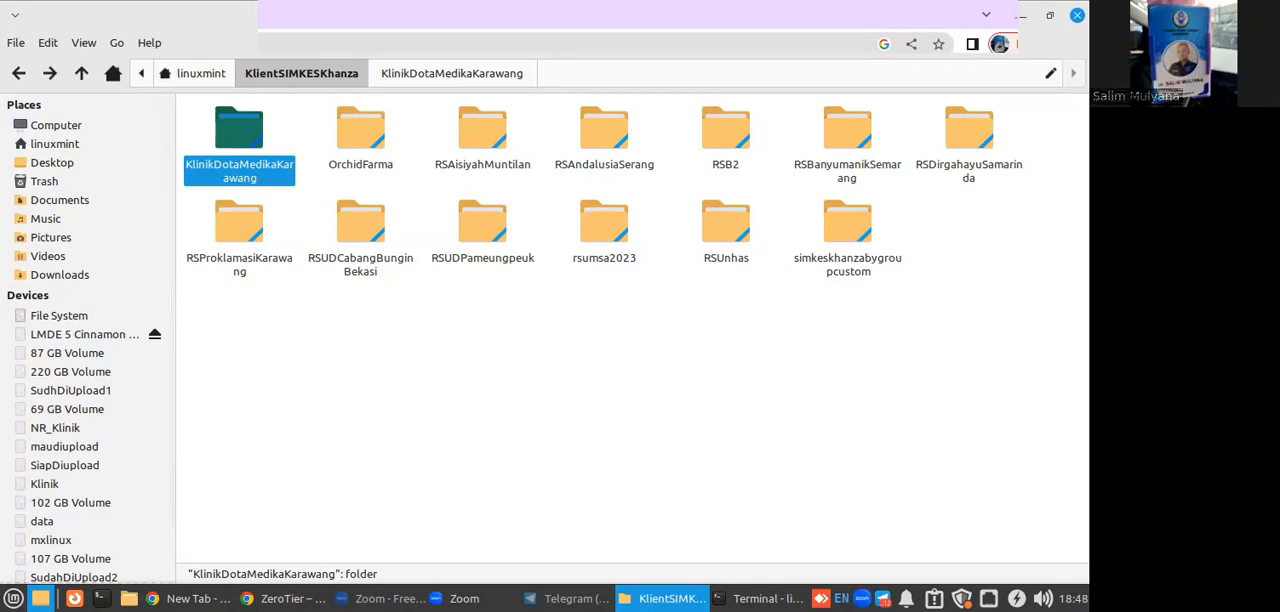
{"action": "left_click", "coordinate": [1076, 18]}
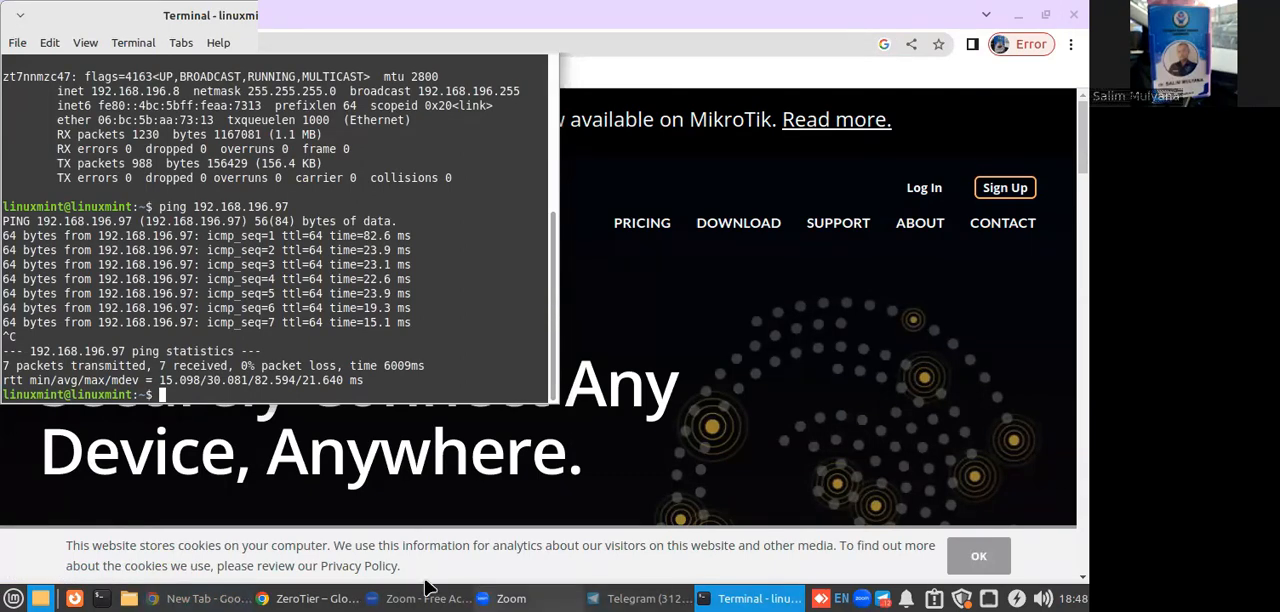
Switch back to the browser with the ZeroTier homepage and go from Sign Up to the account login page.
{"action": "left_click", "coordinate": [230, 598]}
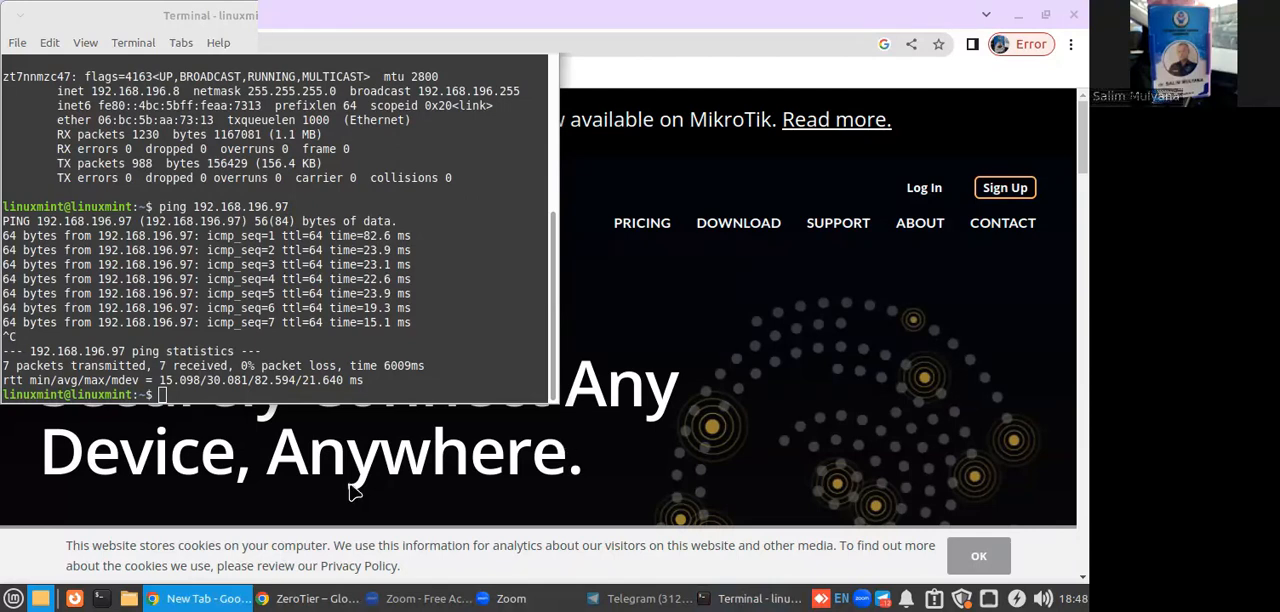
{"action": "left_click", "coordinate": [863, 285]}
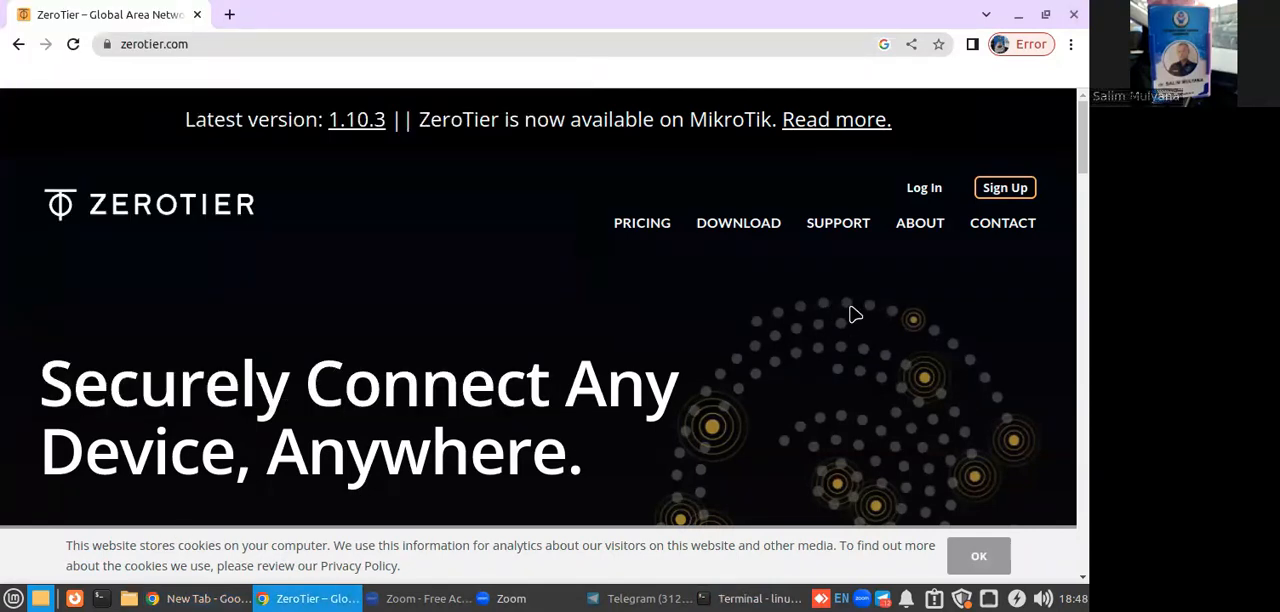
{"action": "left_click", "coordinate": [1010, 189]}
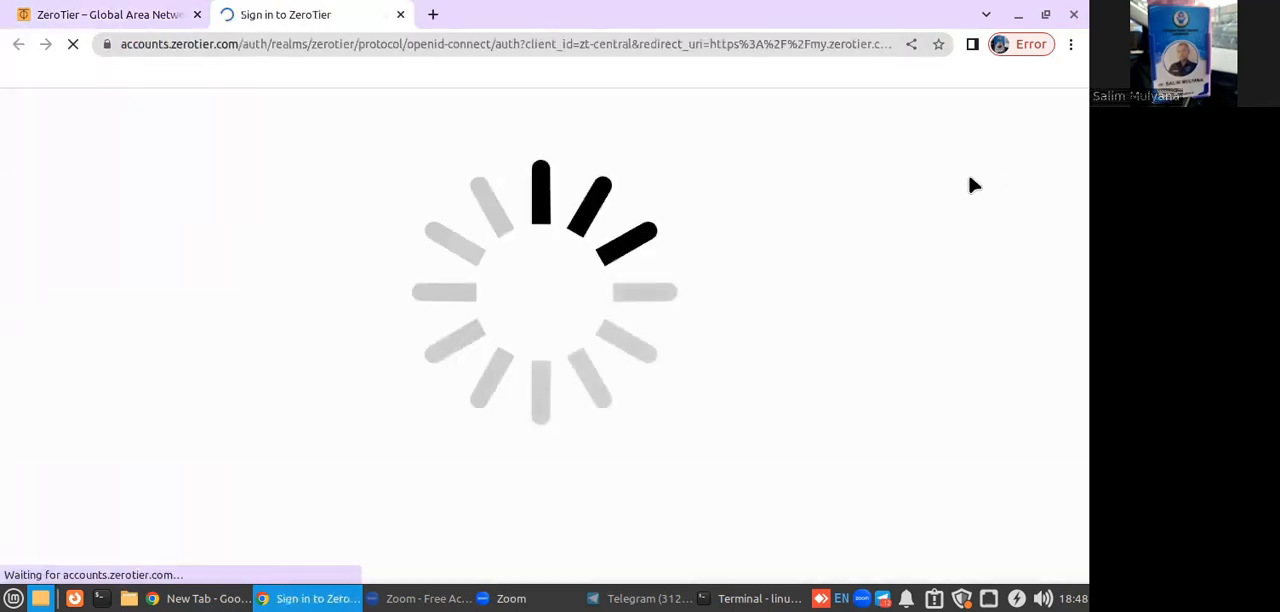
{"action": "scroll", "coordinate": [975, 185], "scroll_direction": "down", "scroll_amount": 2}
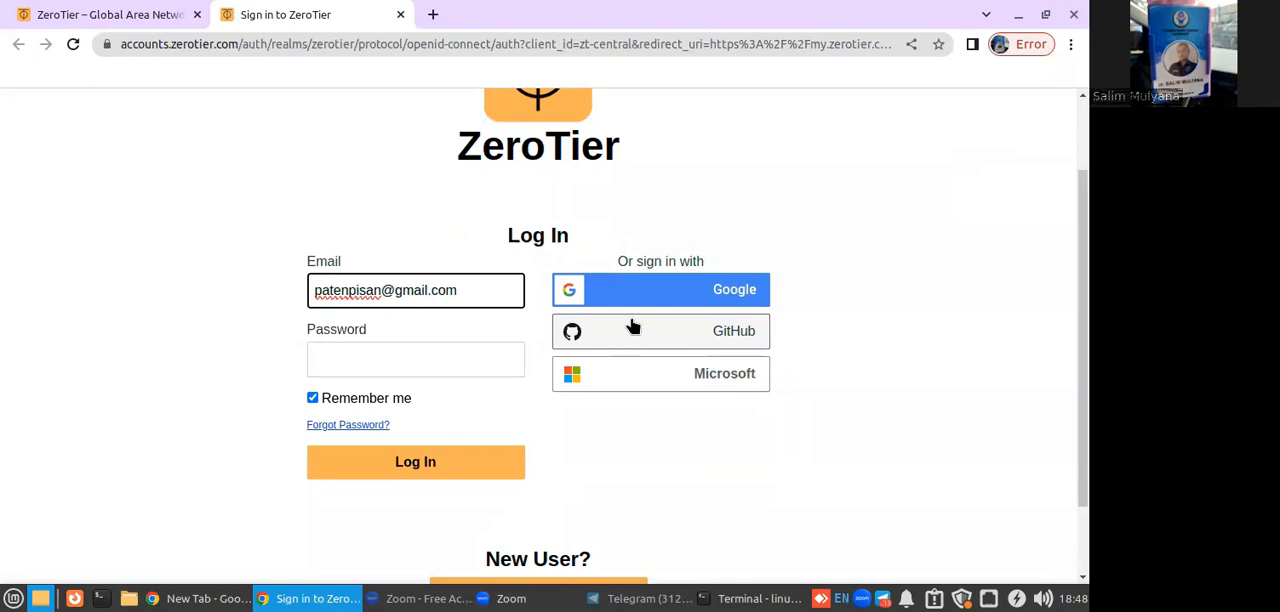
Sign in to ZeroTier with the first listed Google account and create a new network.
{"action": "left_click", "coordinate": [654, 292]}
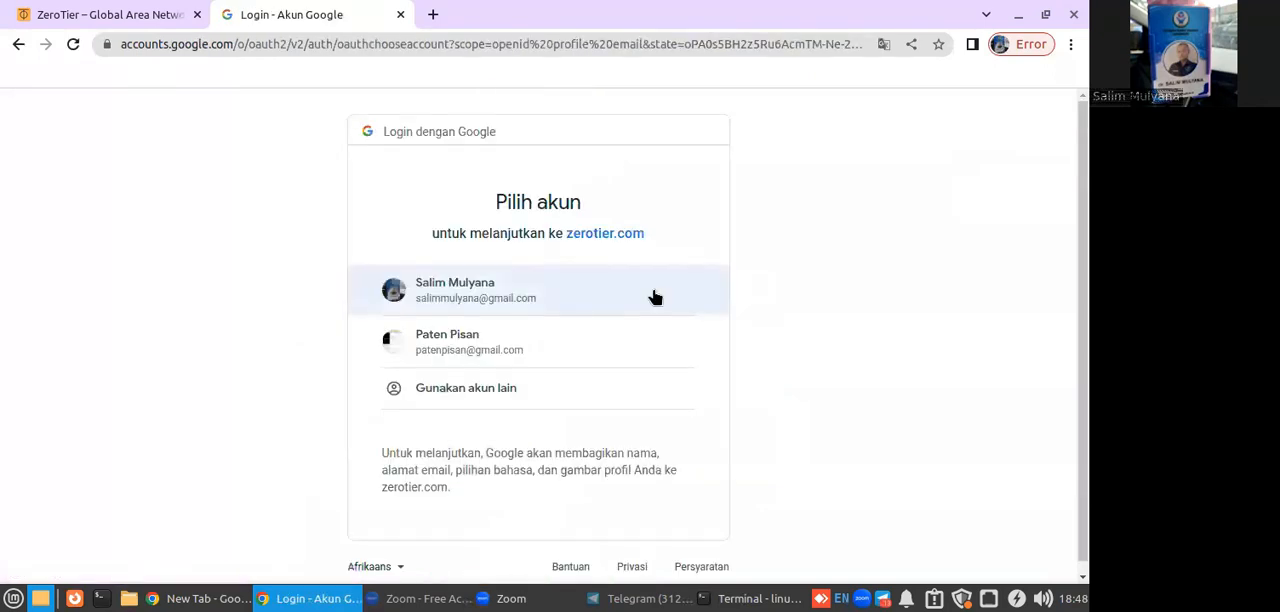
{"action": "left_click", "coordinate": [530, 298]}
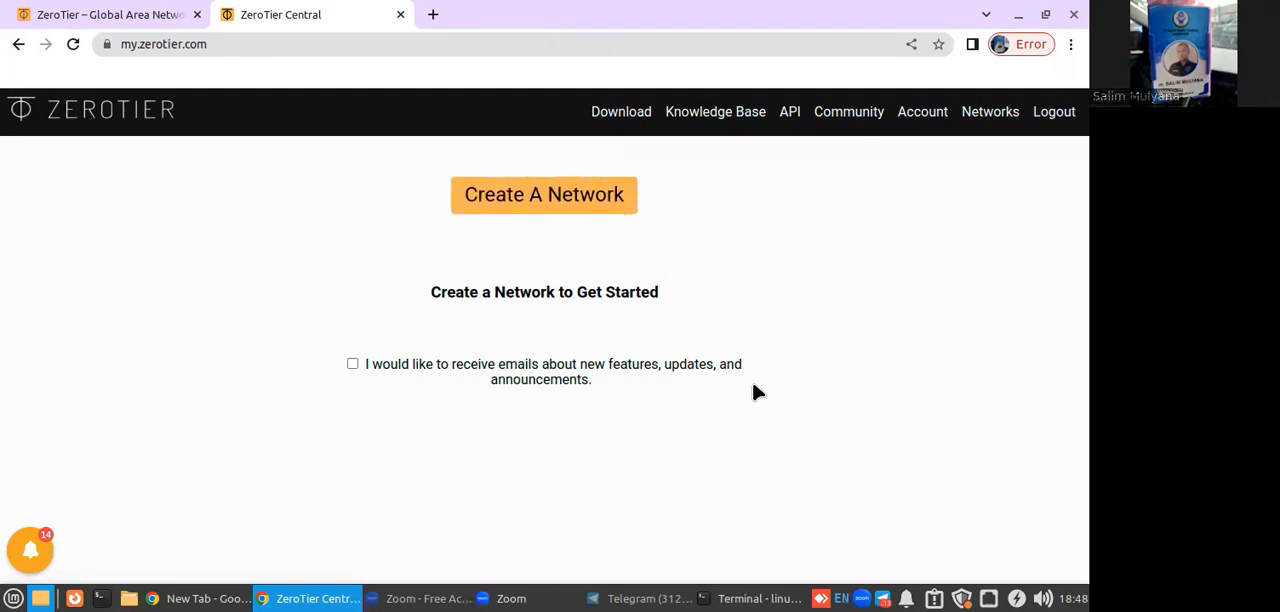
{"action": "left_click", "coordinate": [533, 206]}
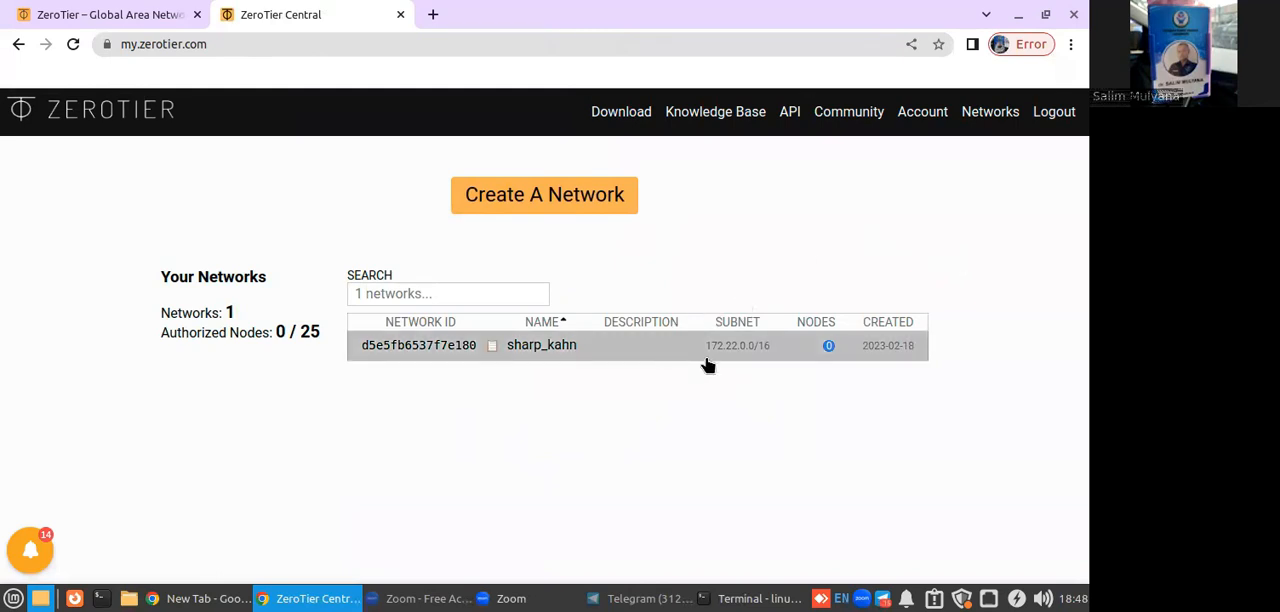
Open the newly created network's page and look through its settings and the Members section.
{"action": "left_click", "coordinate": [440, 356]}
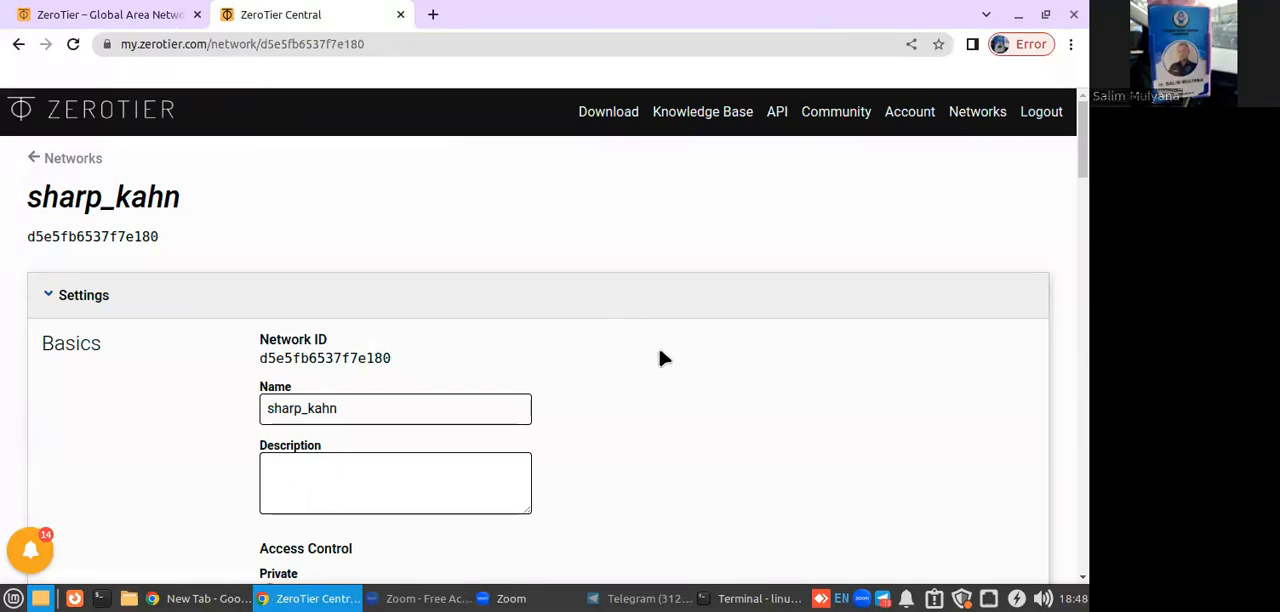
{"action": "scroll", "coordinate": [658, 352], "scroll_direction": "down", "scroll_amount": 15}
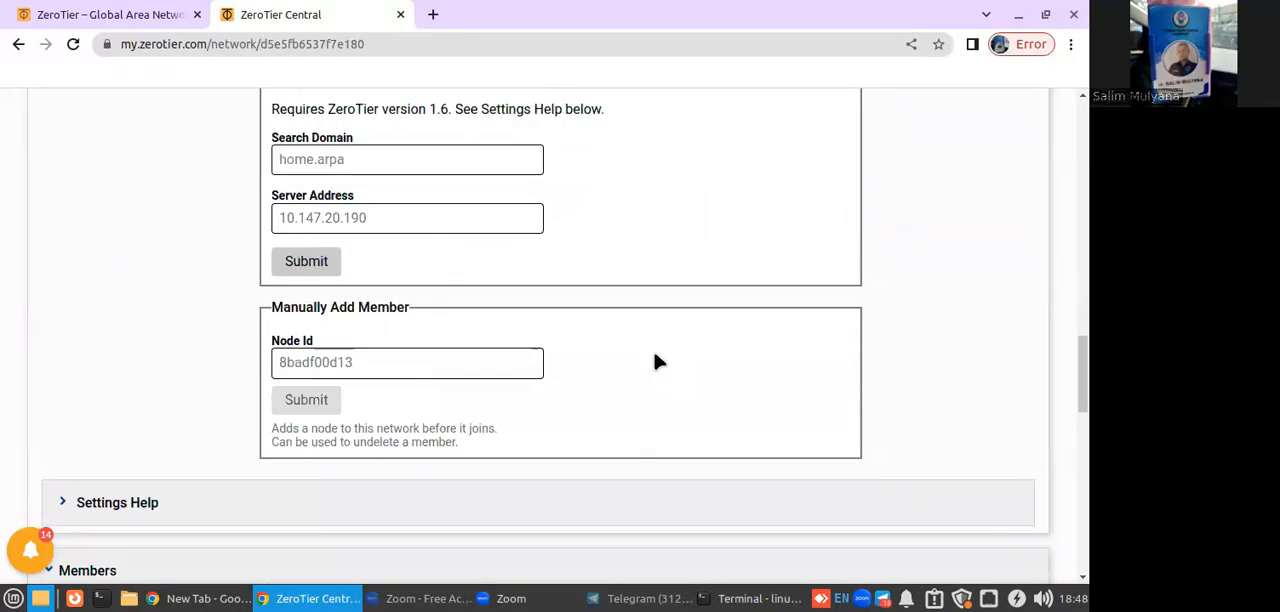
{"action": "scroll", "coordinate": [655, 360], "scroll_direction": "down", "scroll_amount": 6}
{"action": "scroll", "coordinate": [500, 357], "scroll_direction": "up", "scroll_amount": 4}
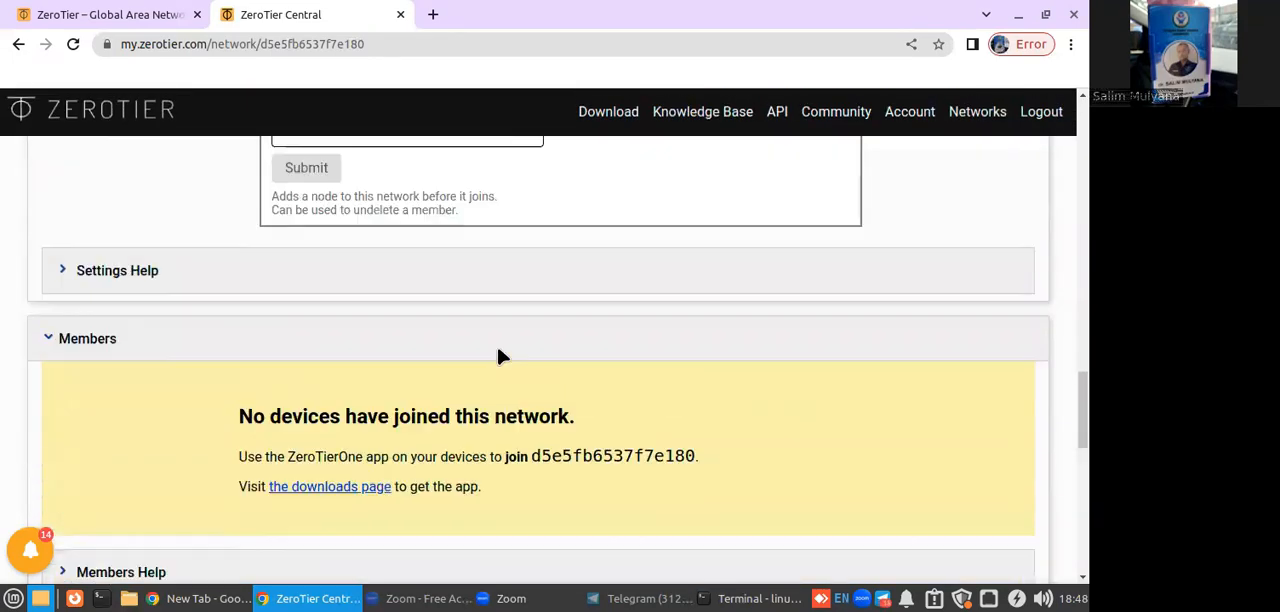
{"action": "scroll", "coordinate": [498, 358], "scroll_direction": "up", "scroll_amount": 5}
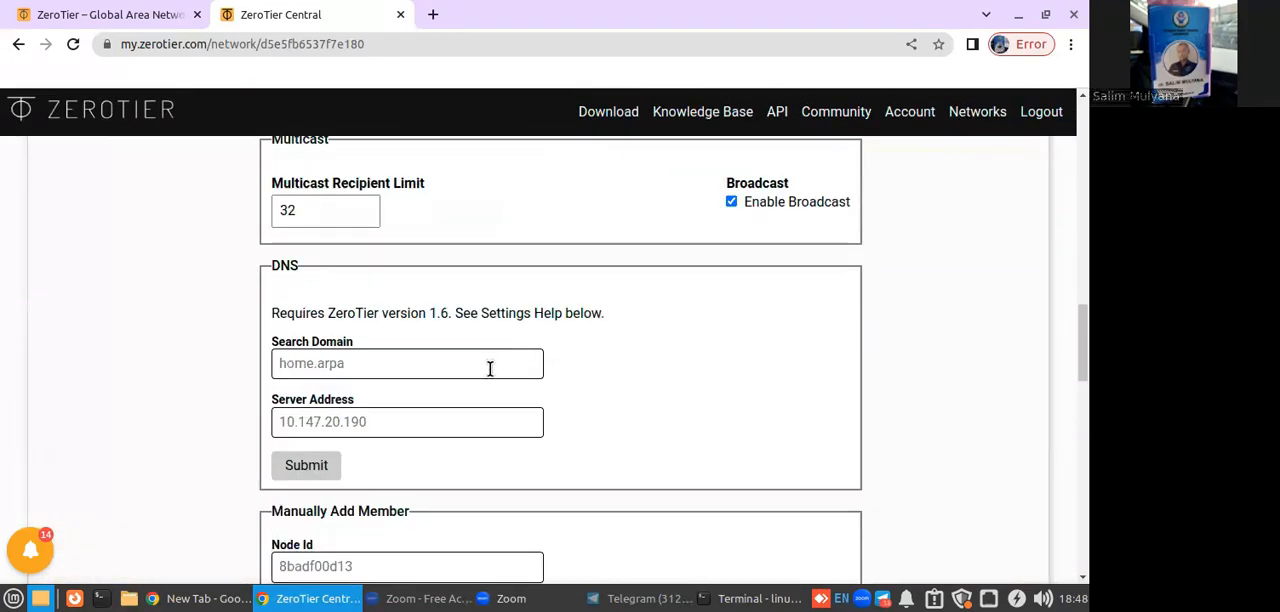
{"action": "scroll", "coordinate": [490, 368], "scroll_direction": "up", "scroll_amount": 15}
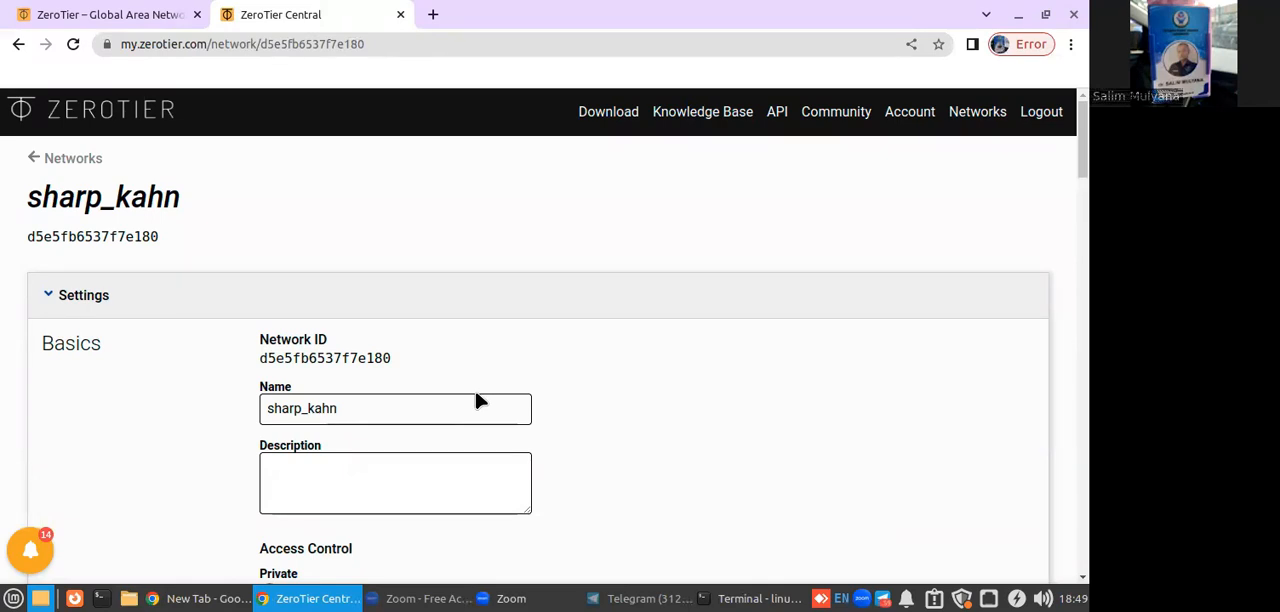
{"action": "right_click", "coordinate": [590, 107]}
{"action": "left_click", "coordinate": [614, 124]}
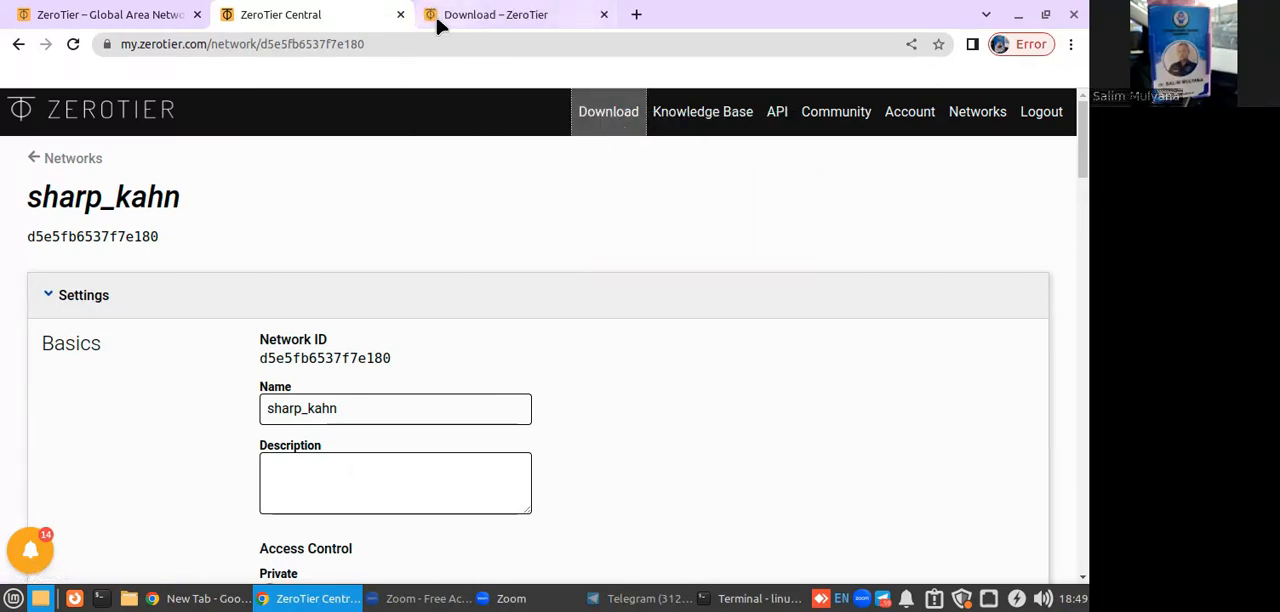
{"action": "left_click", "coordinate": [437, 14]}
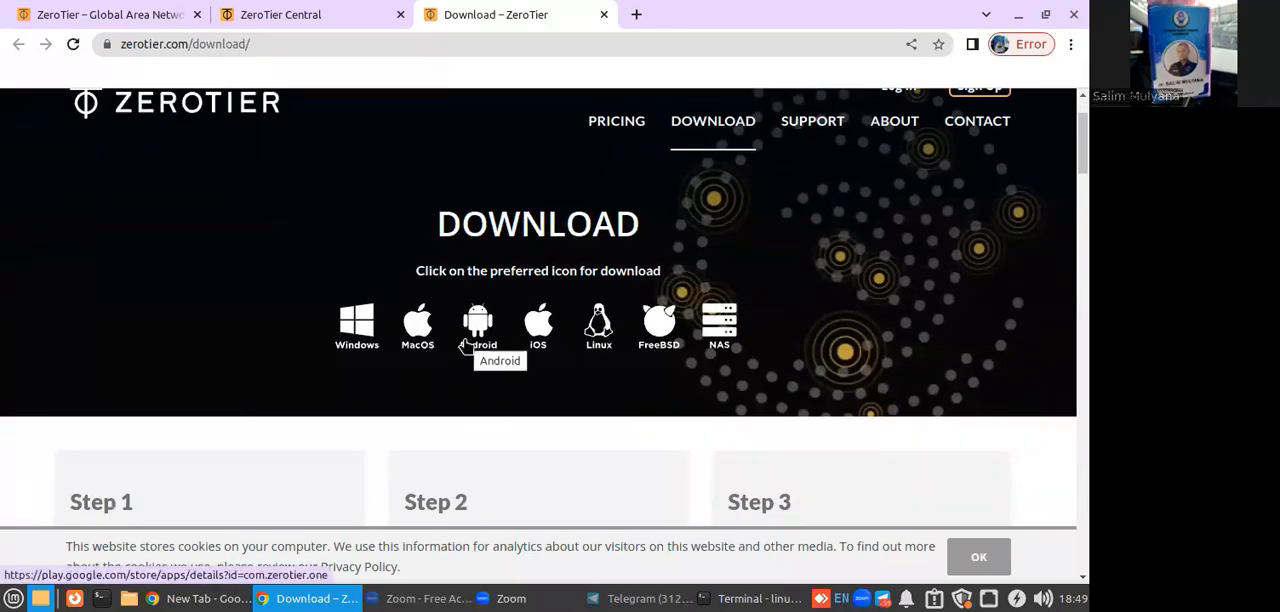
{"action": "left_click", "coordinate": [586, 337]}
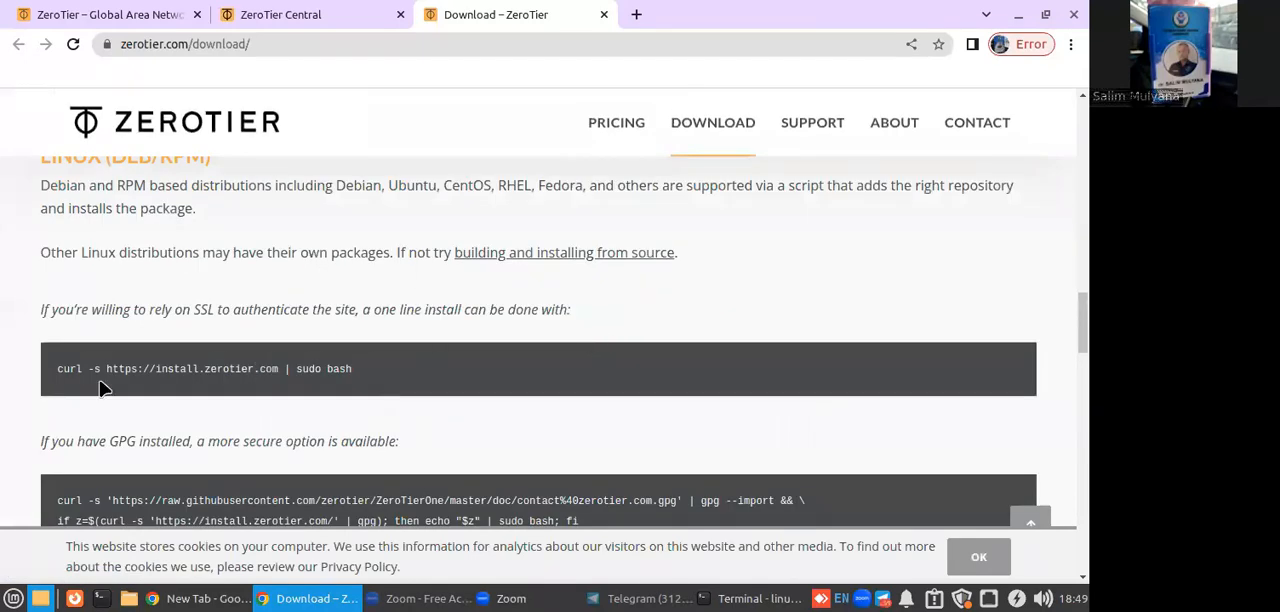
{"action": "triple_click", "coordinate": [115, 372]}
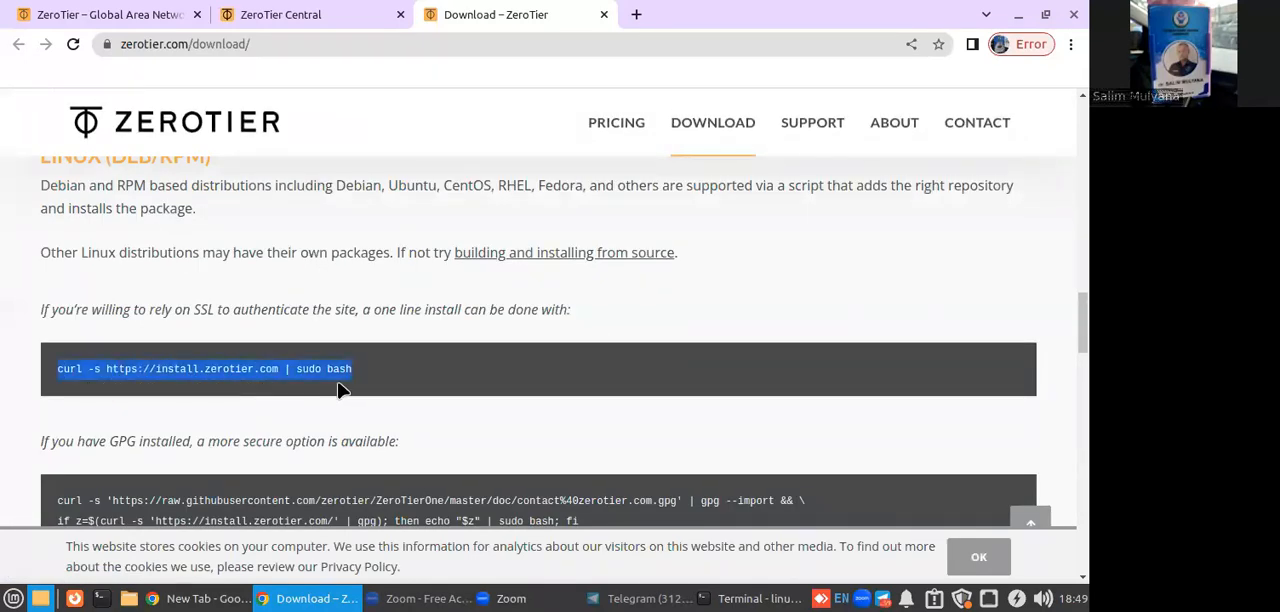
{"action": "right_click", "coordinate": [352, 383]}
{"action": "left_click", "coordinate": [355, 383]}
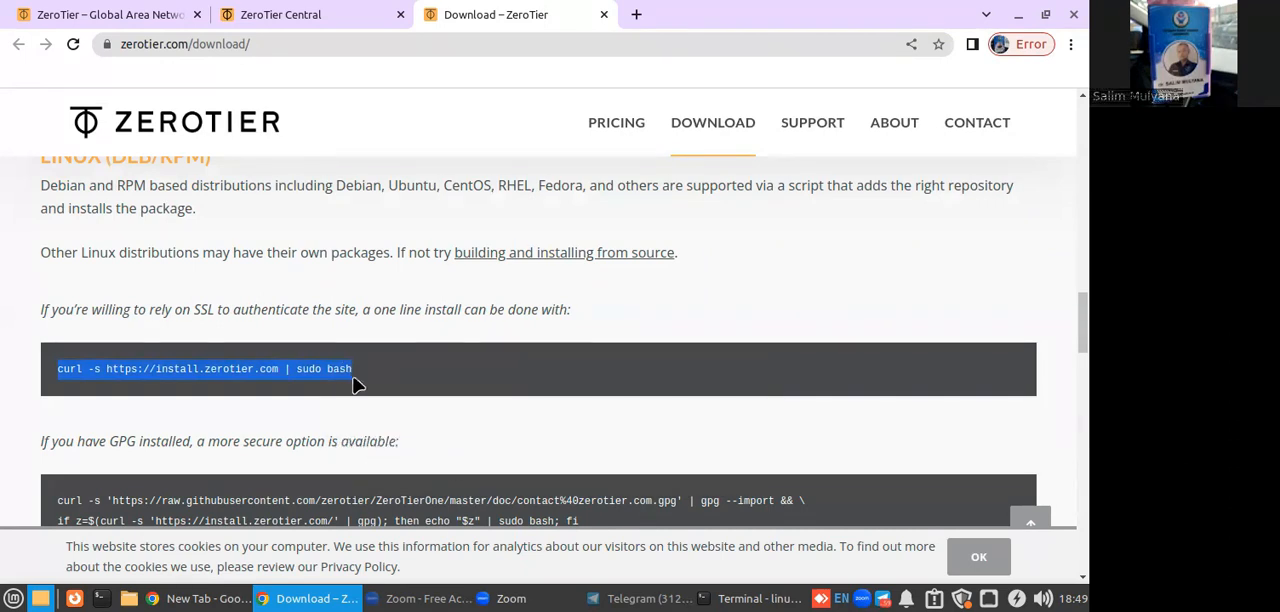
Switch to the terminal, maximize its window and clear the earlier output with the clear command.
{"action": "left_click", "coordinate": [745, 598]}
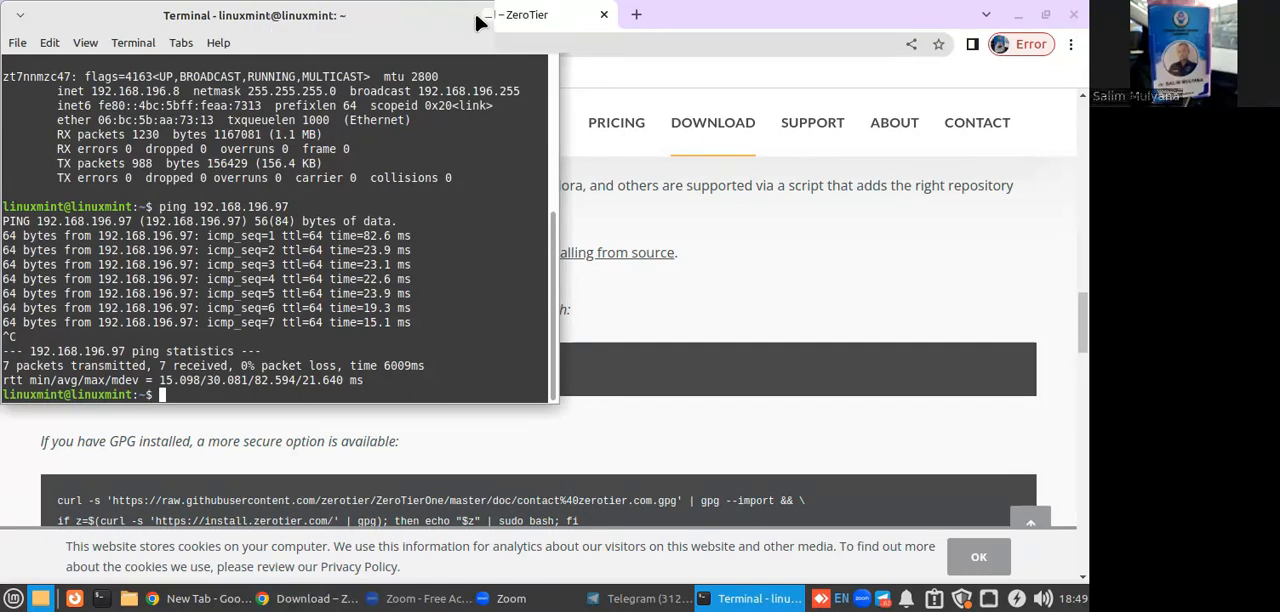
{"action": "double_click", "coordinate": [512, 20]}
{"action": "type", "text": "cela"}
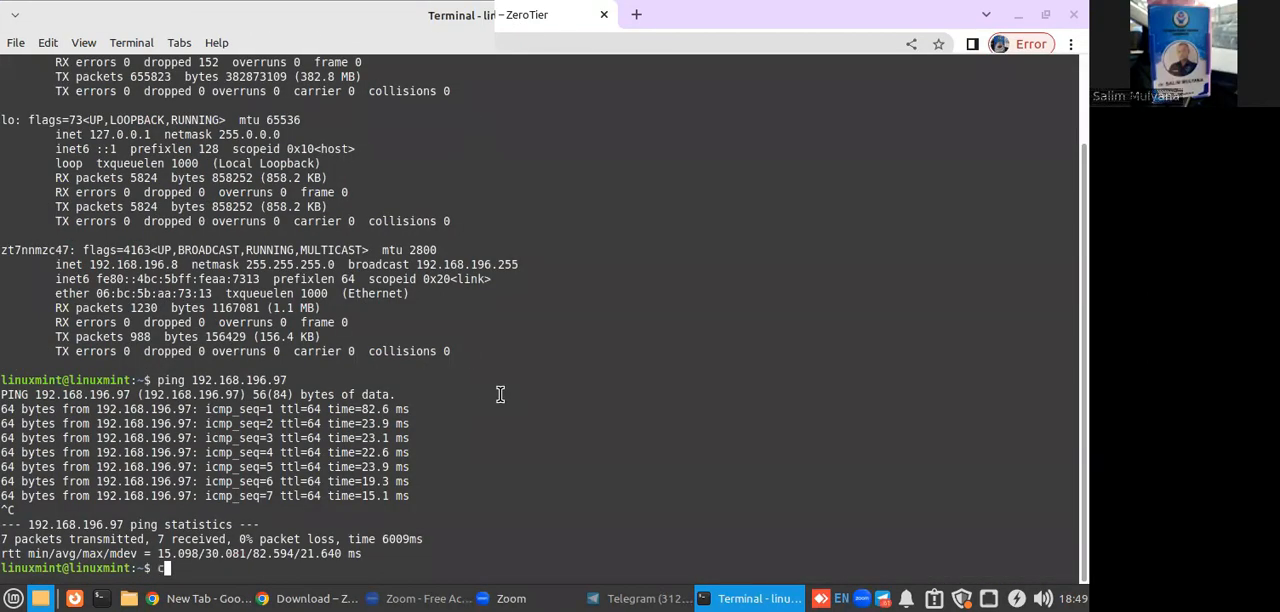
{"action": "key", "text": "BackSpace"}
{"action": "key", "text": "BackSpace"}
{"action": "key", "text": "BackSpace"}
{"action": "type", "text": "lear"}
{"action": "key", "text": "Return"}
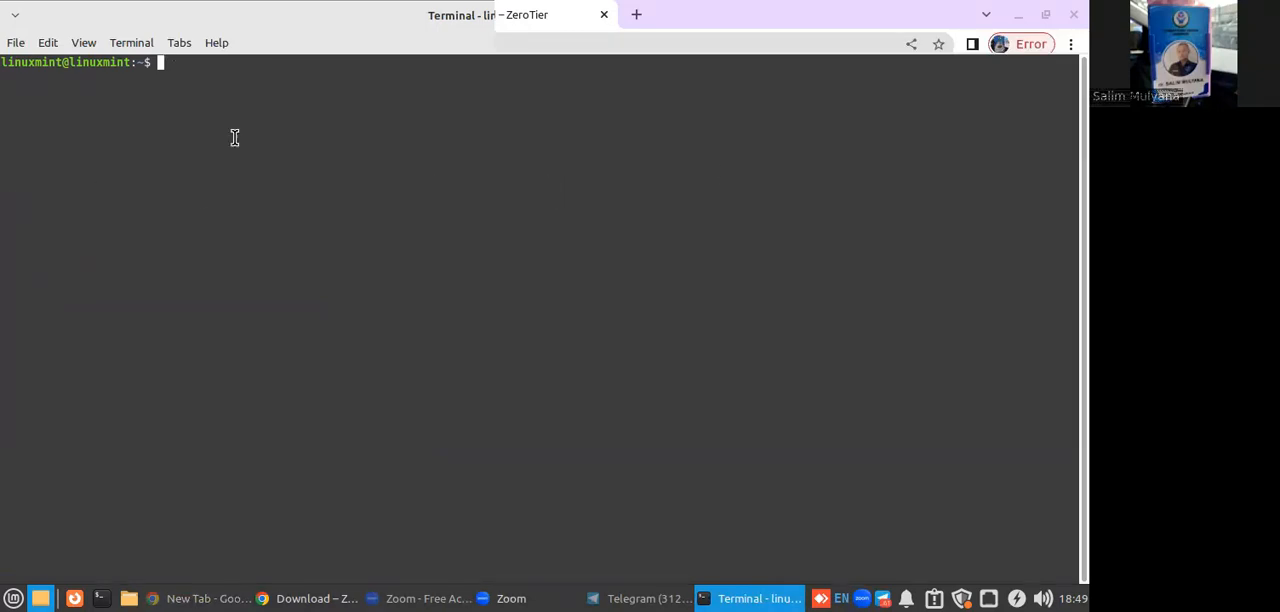
{"action": "type", "text": "ssh linuxmint@192"}
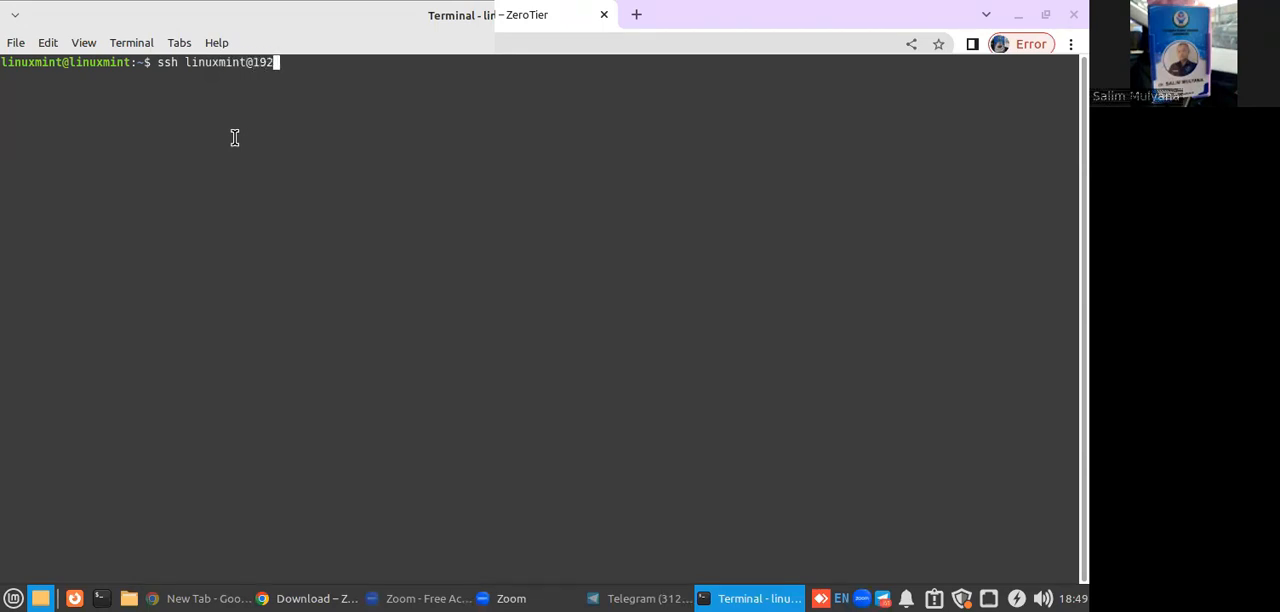
{"action": "type", "text": ".168.88.246"}
{"action": "key", "text": "Return"}
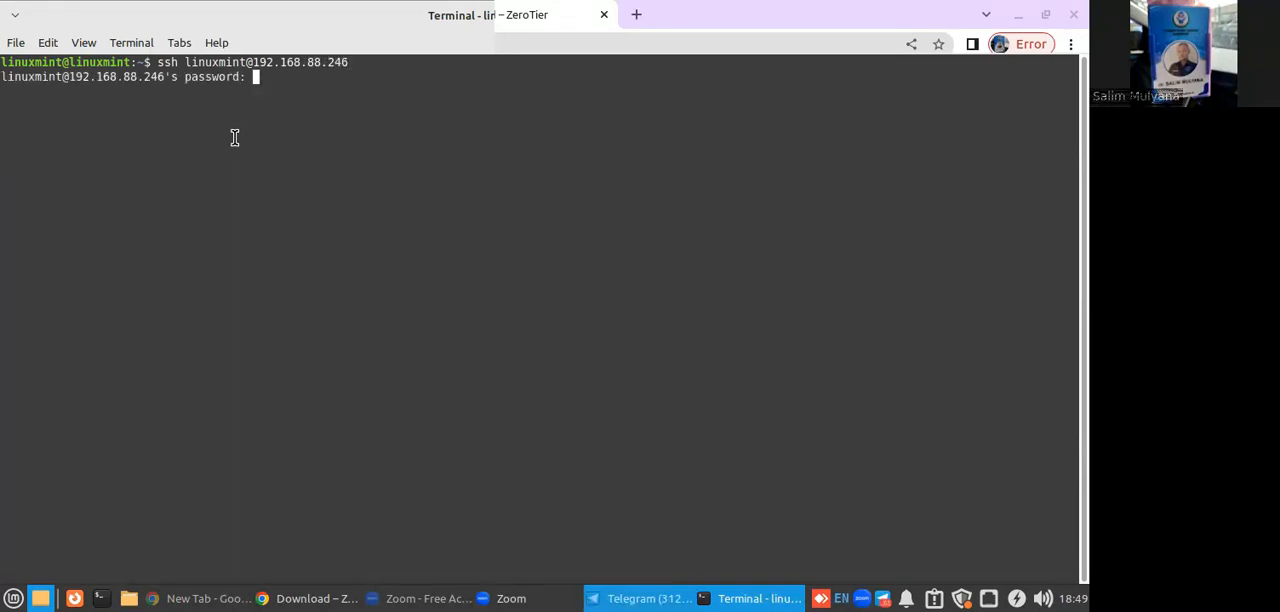
{"action": "key", "text": "Return"}
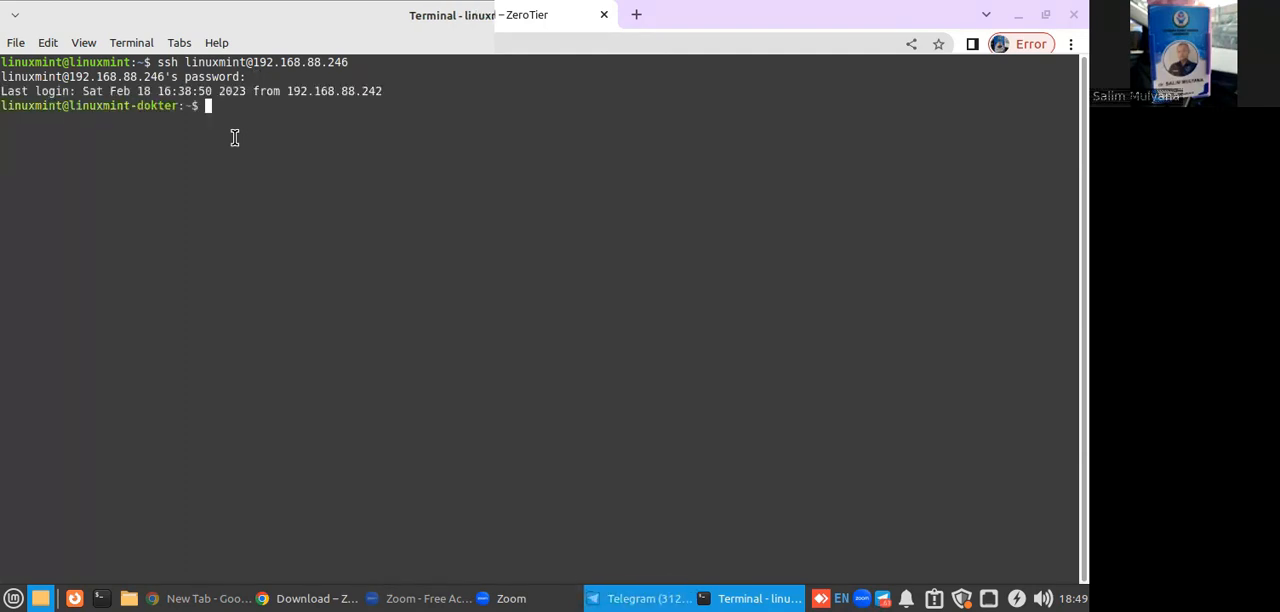
Run sudo ifconfig on the remote machine, entering the sudo password.
{"action": "type", "text": "sudo ifconfig"}
{"action": "key", "text": "Return"}
{"action": "type", "text": "**********"}
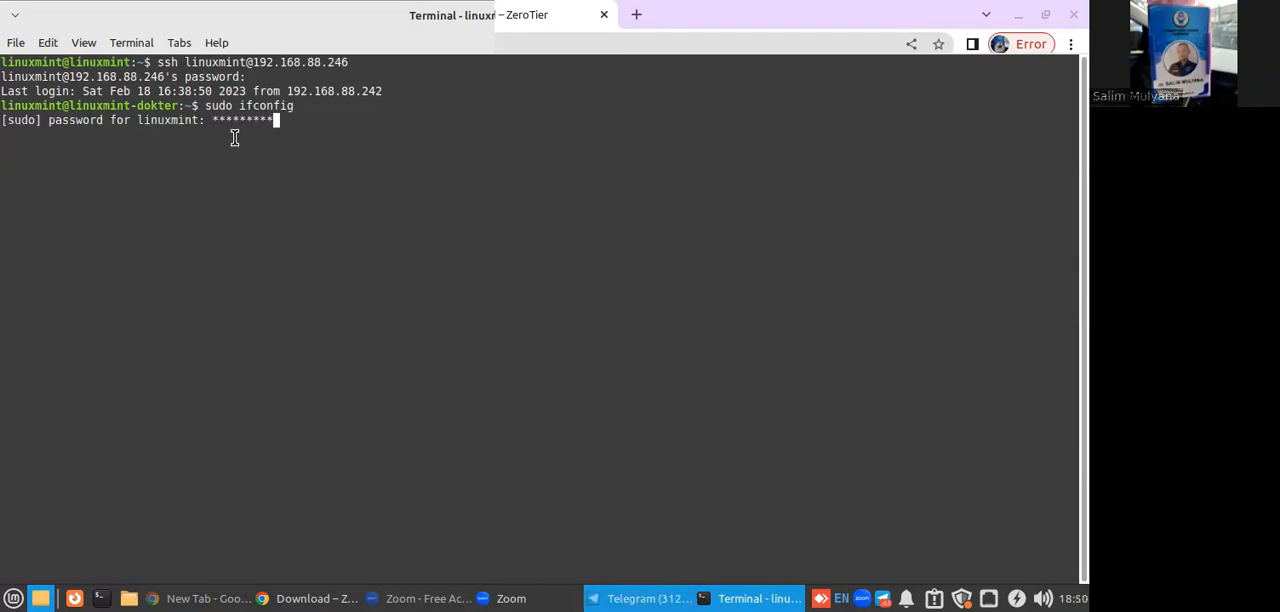
{"action": "key", "text": "Return"}
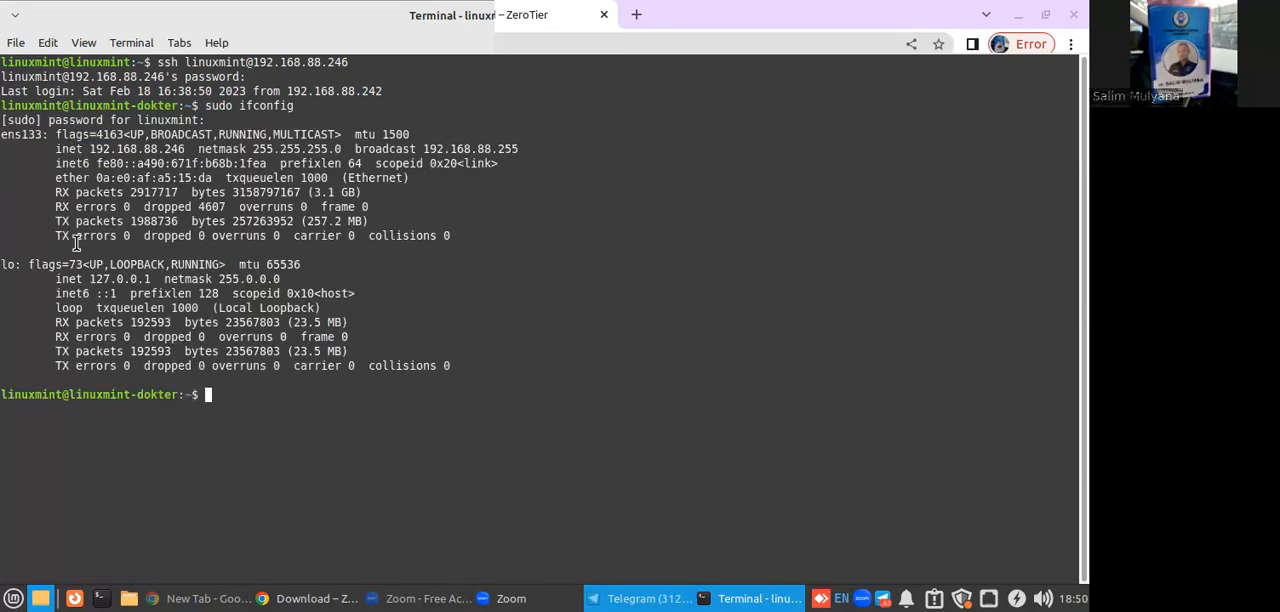
Highlight the inet addresses of the ens133 and lo interfaces in the ifconfig output.
{"action": "left_click_drag", "start_coordinate": [90, 148], "coordinate": [210, 149]}
{"action": "left_click", "coordinate": [142, 190]}
{"action": "left_click_drag", "start_coordinate": [90, 148], "coordinate": [196, 150]}
{"action": "left_click_drag", "start_coordinate": [90, 279], "coordinate": [168, 280]}
{"action": "left_click", "coordinate": [364, 250]}
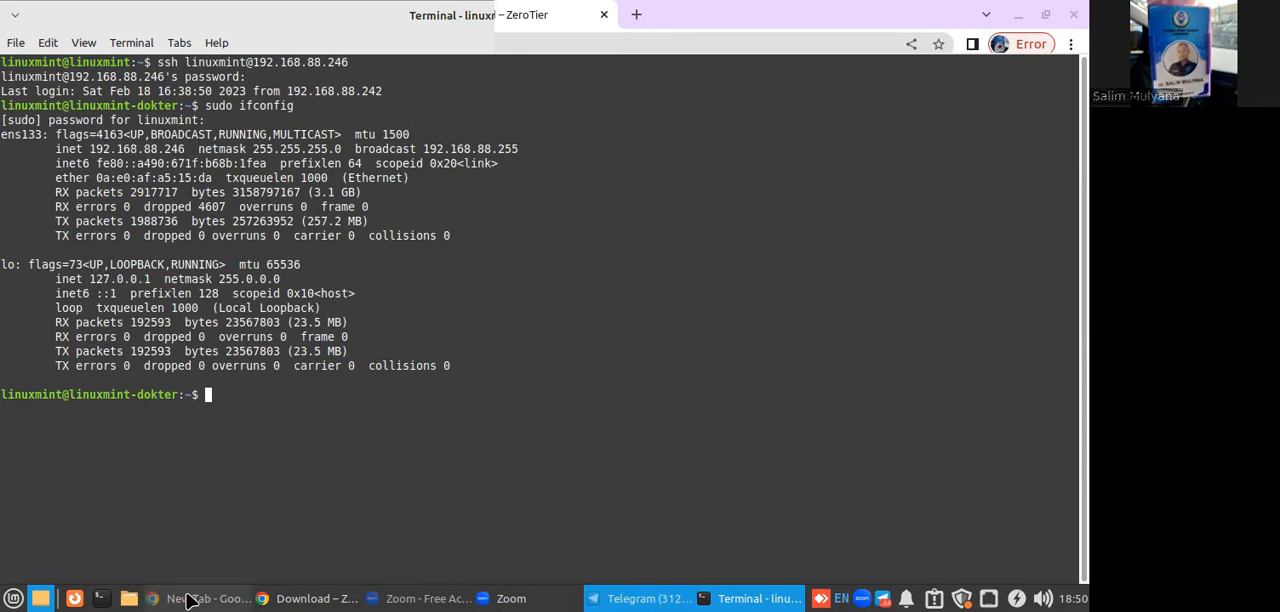
Copy the one-line ZeroTier install command from the download page again and run it in the remote SSH session.
{"action": "left_click", "coordinate": [284, 598]}
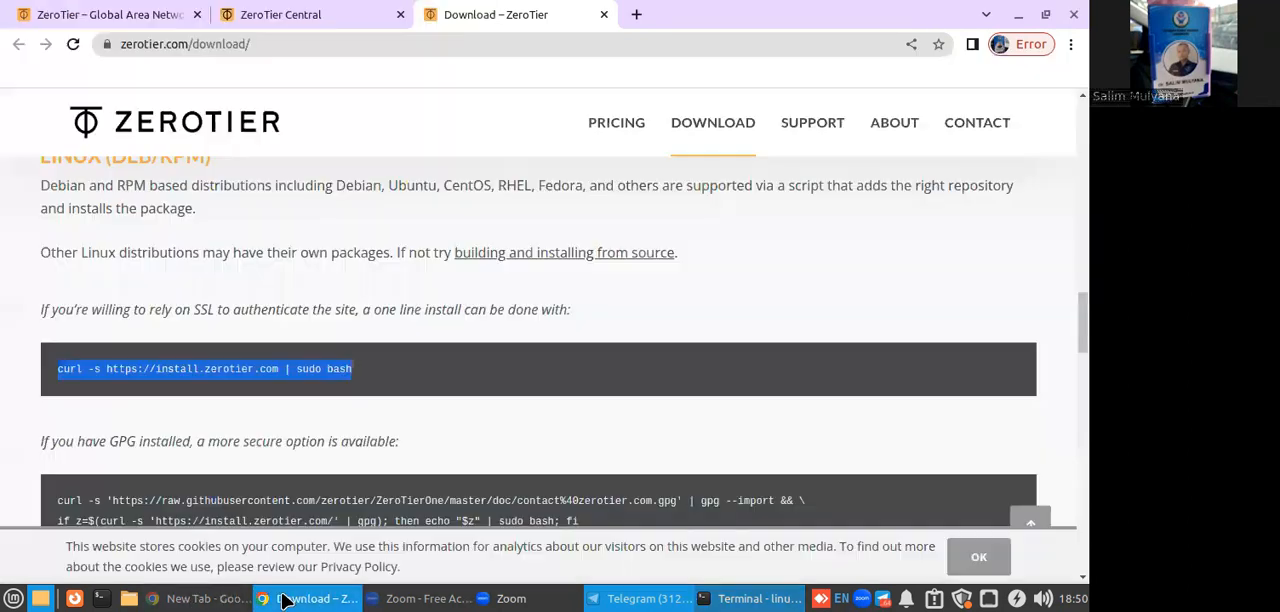
{"action": "right_click", "coordinate": [172, 370]}
{"action": "left_click", "coordinate": [190, 381]}
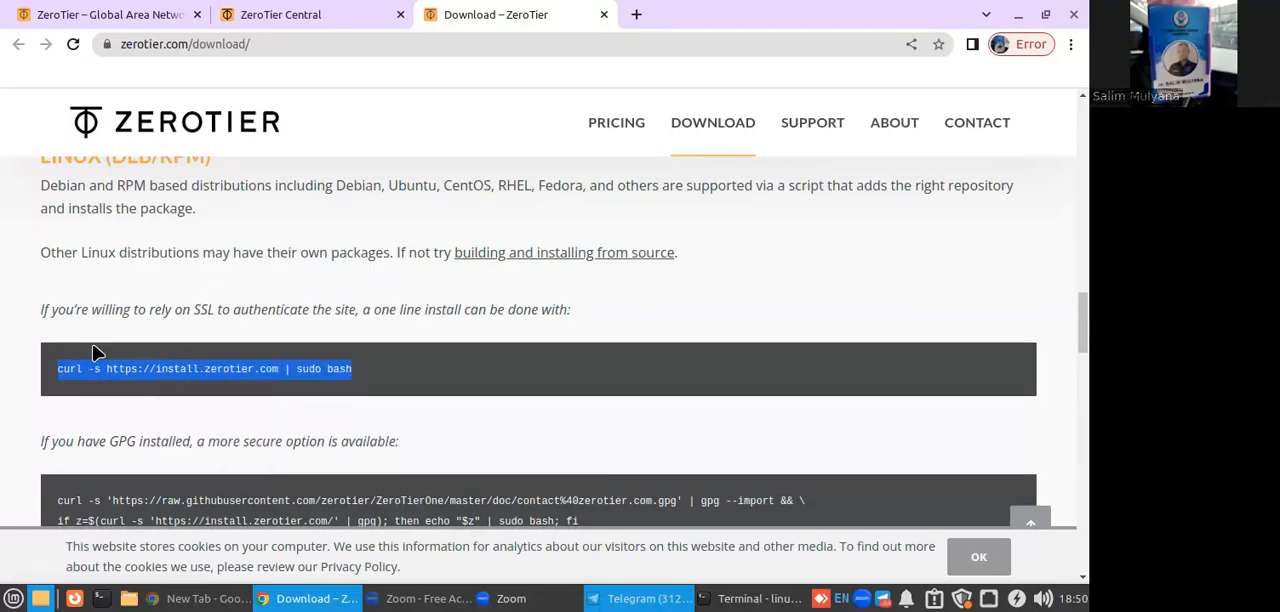
{"action": "left_click", "coordinate": [755, 598]}
{"action": "right_click", "coordinate": [454, 413]}
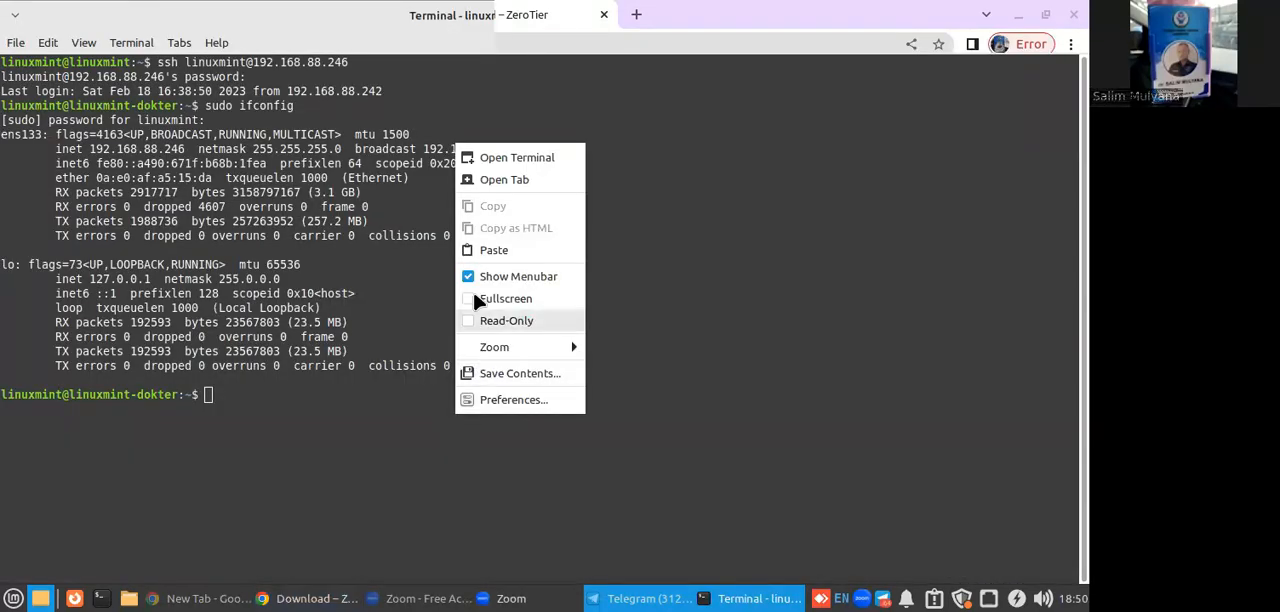
{"action": "left_click", "coordinate": [484, 246]}
{"action": "key", "text": "Return"}
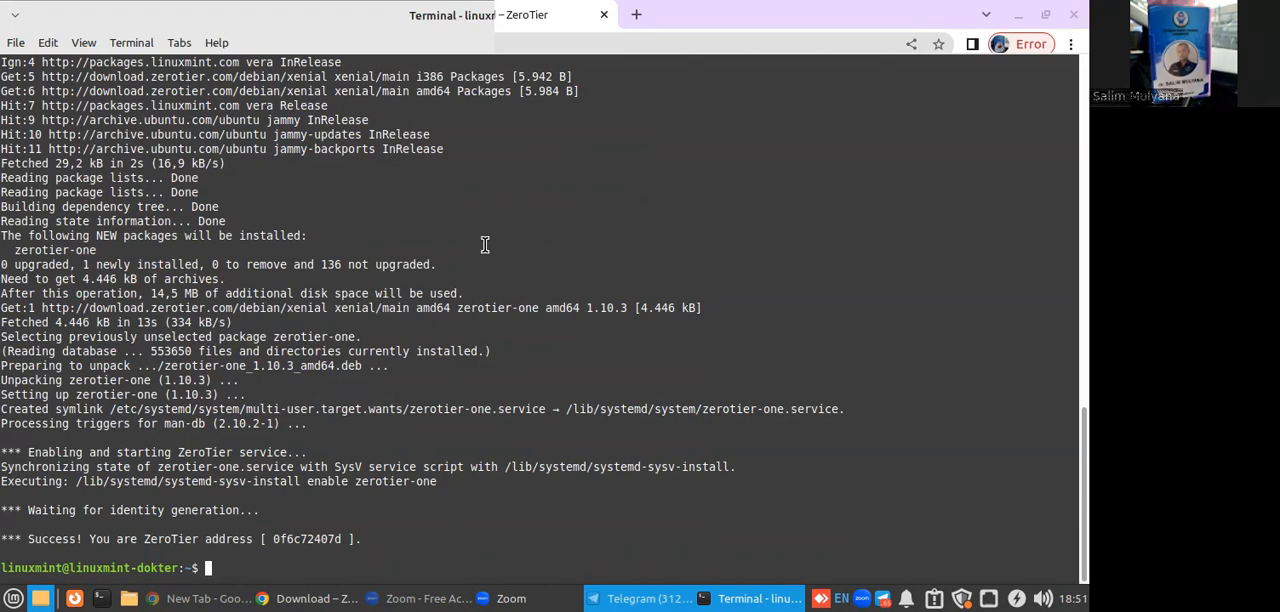
Copy the ZeroTier address from the installer's success line and paste it into a new text editor document.
{"action": "left_click_drag", "start_coordinate": [270, 541], "coordinate": [343, 541]}
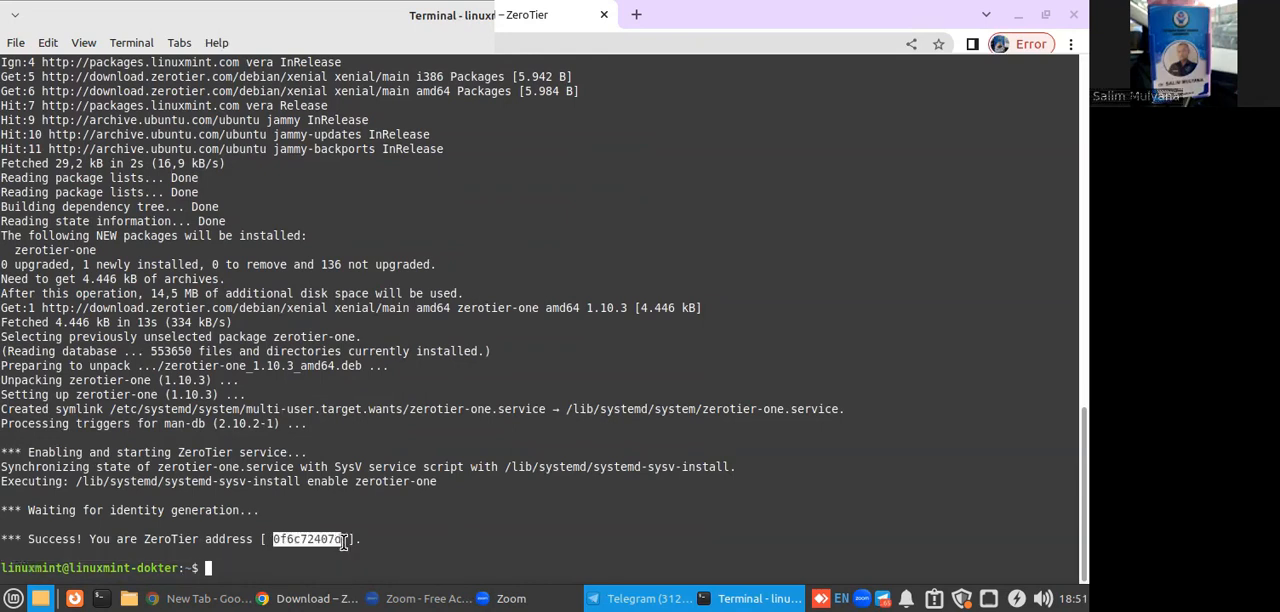
{"action": "right_click", "coordinate": [320, 541]}
{"action": "left_click", "coordinate": [348, 326]}
{"action": "left_click", "coordinate": [330, 599]}
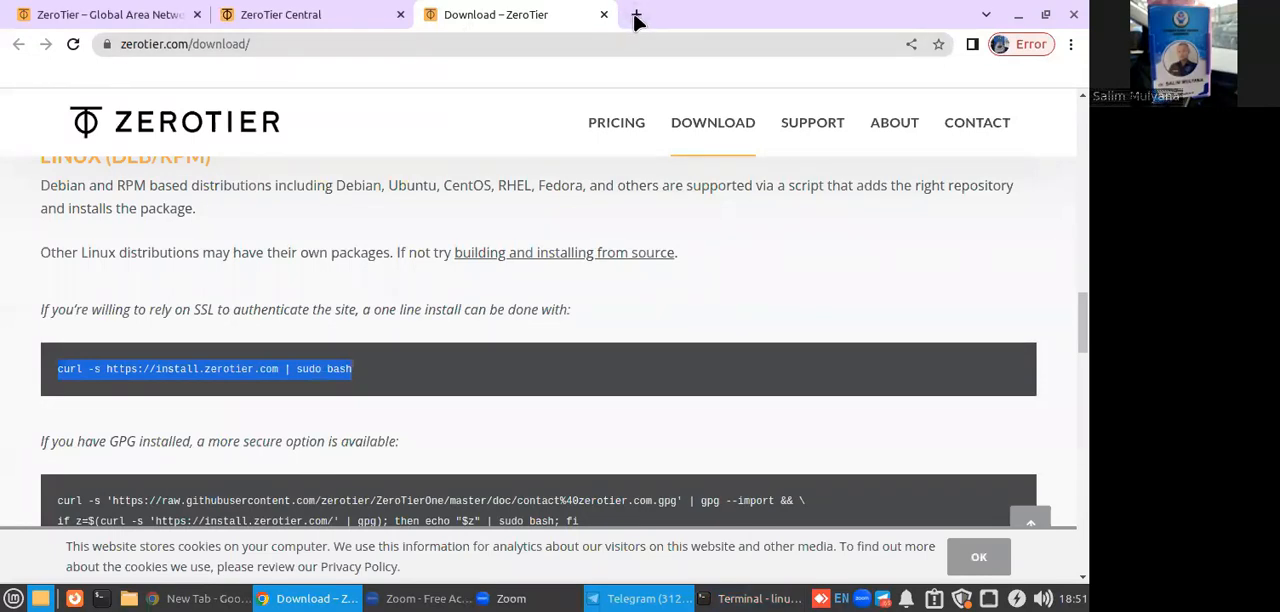
{"action": "left_click", "coordinate": [13, 600]}
{"action": "type", "text": "tex"}
{"action": "left_click", "coordinate": [91, 215]}
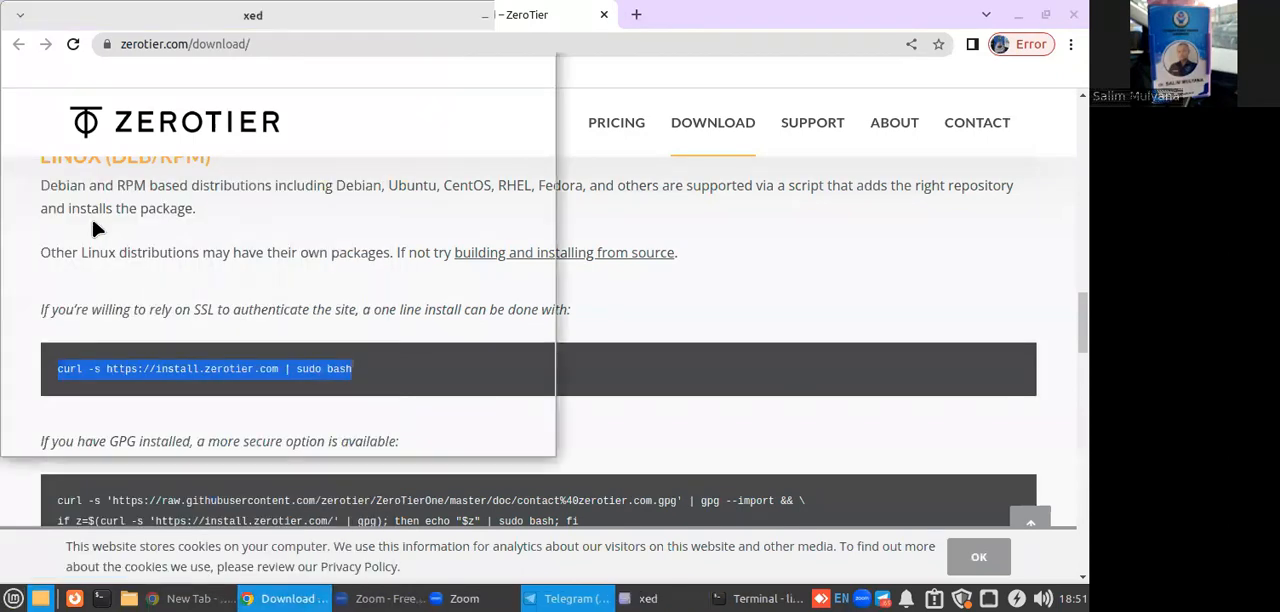
{"action": "key", "text": "ctrl+v"}
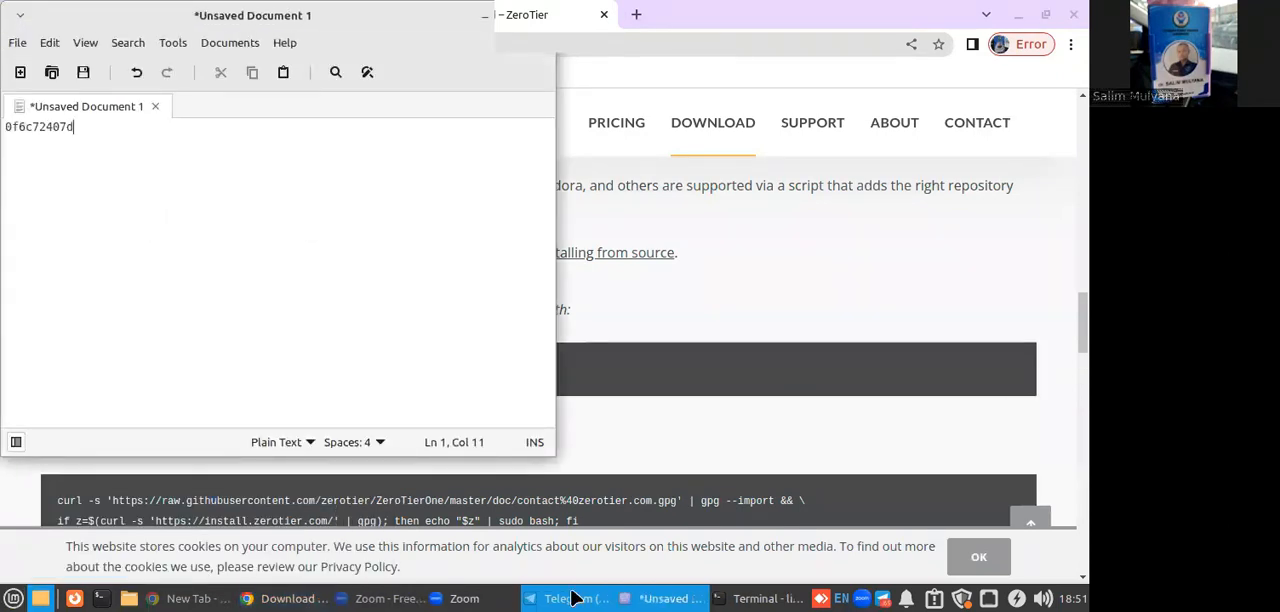
Switch back to the terminal and enable the ZeroTier service with sudo systemctl enable zerotier-one.
{"action": "left_click", "coordinate": [760, 598]}
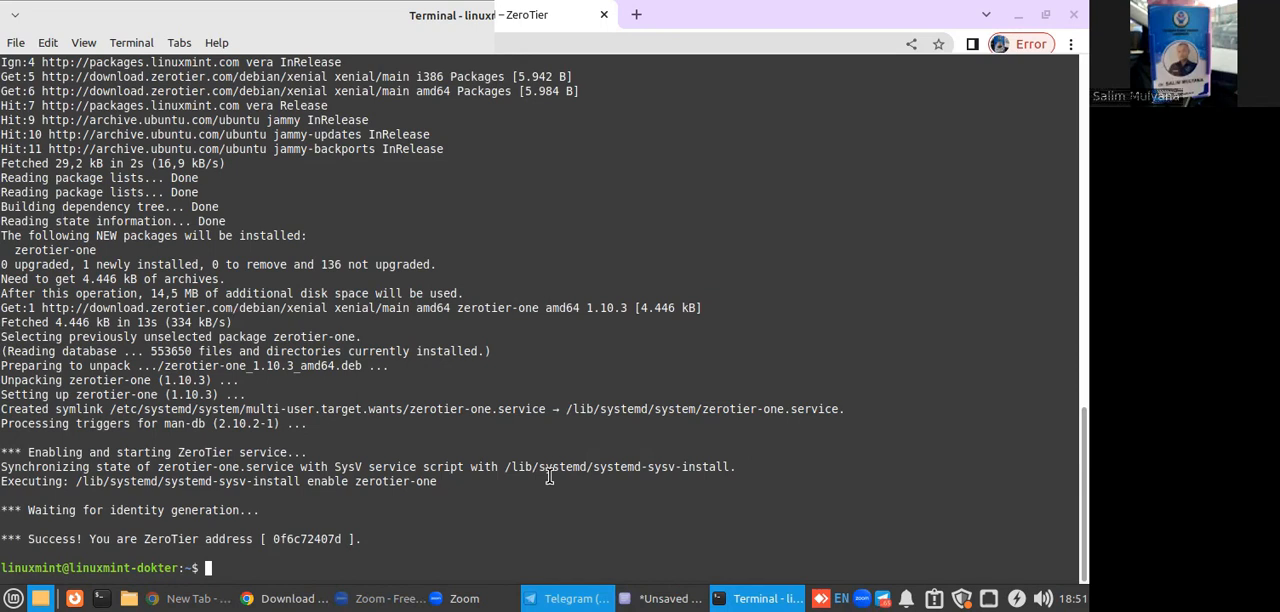
{"action": "type", "text": "sudo systemctl enable "}
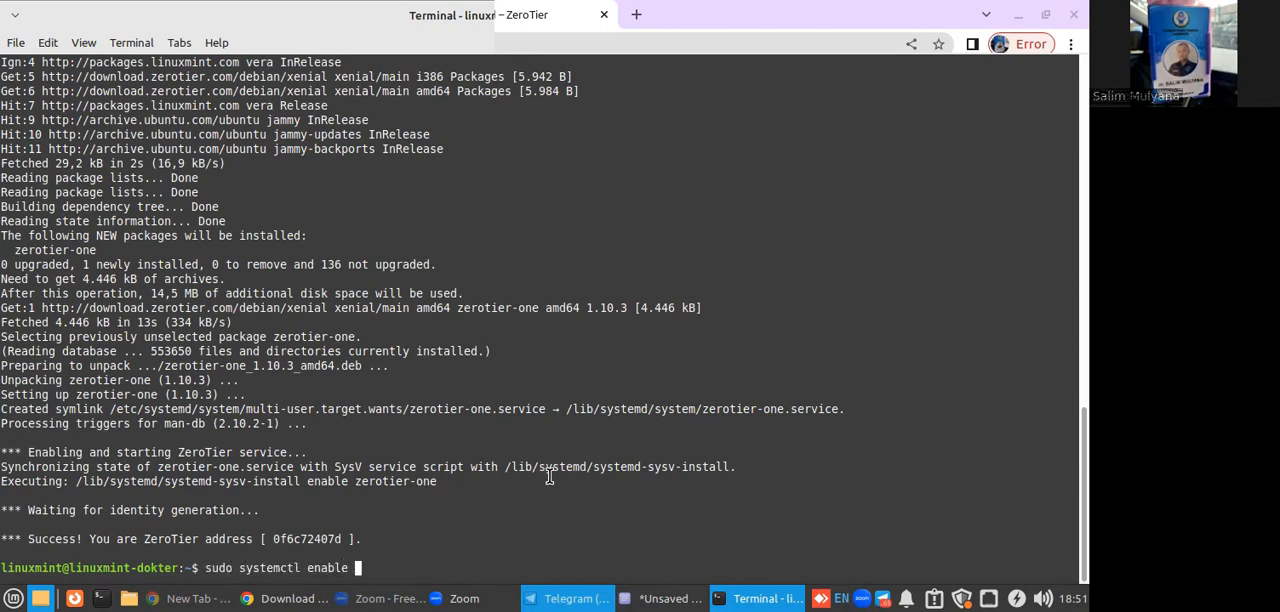
{"action": "type", "text": "zerotier-one"}
{"action": "key", "text": "Return"}
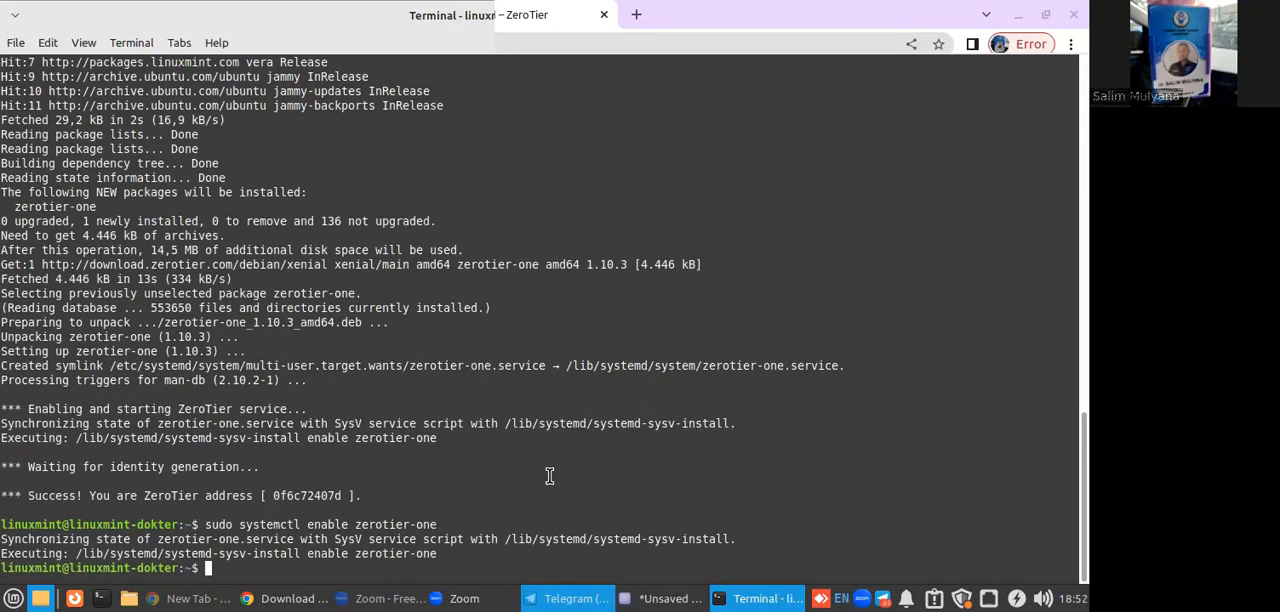
Recall the enable command, change it to sudo systemctl start zerotier-one and run it.
{"action": "key", "text": "Up"}
{"action": "key", "text": "Left"}
{"action": "key", "text": "Left"}
{"action": "key", "text": "Left"}
{"action": "key", "text": "Left"}
{"action": "key", "text": "Left"}
{"action": "key", "text": "Left"}
{"action": "key", "text": "Left"}
{"action": "key", "text": "Left"}
{"action": "key", "text": "Left"}
{"action": "key", "text": "Left"}
{"action": "key", "text": "Left"}
{"action": "key", "text": "Left"}
{"action": "key", "text": "Left"}
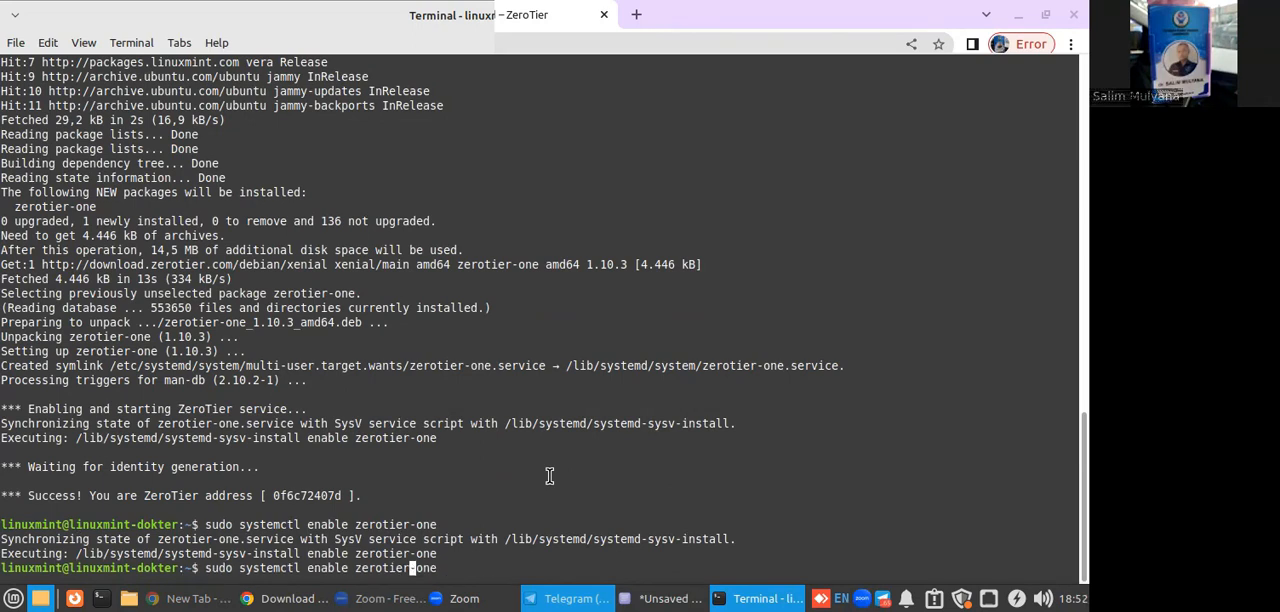
{"action": "key", "text": "BackSpace"}
{"action": "key", "text": "BackSpace"}
{"action": "key", "text": "BackSpace"}
{"action": "key", "text": "BackSpace"}
{"action": "key", "text": "BackSpace"}
{"action": "key", "text": "BackSpace"}
{"action": "type", "text": "start"}
{"action": "key", "text": "Return"}
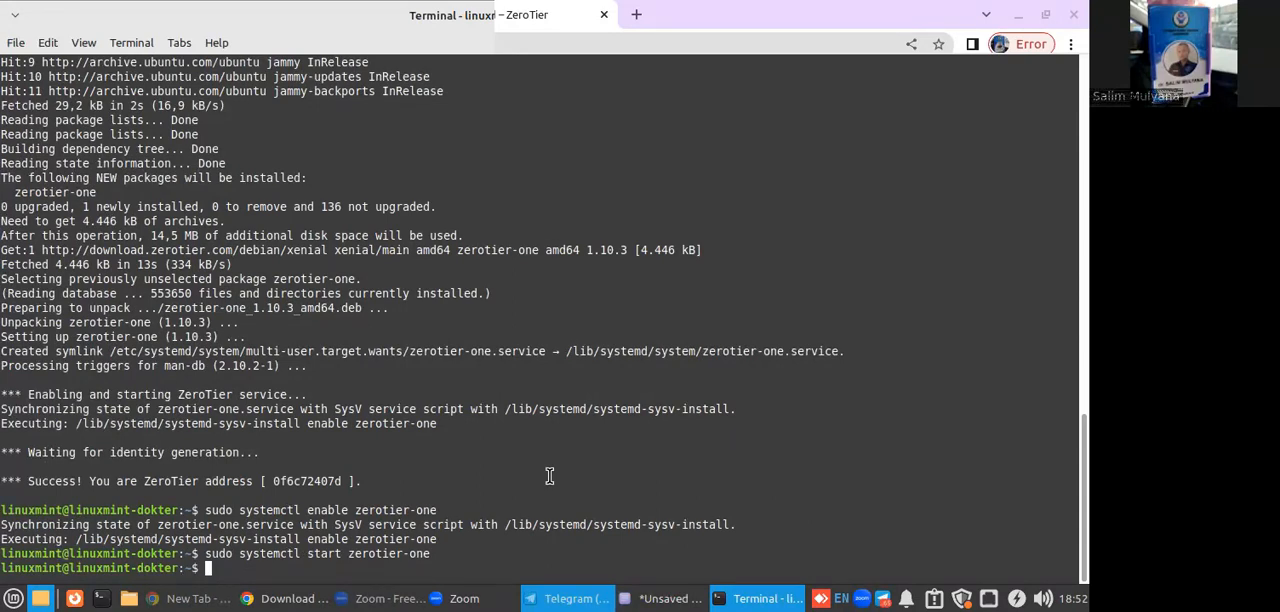
Copy the network ID from the address of the sharp_kahn network page in the browser and return to the terminal.
{"action": "left_click", "coordinate": [290, 598]}
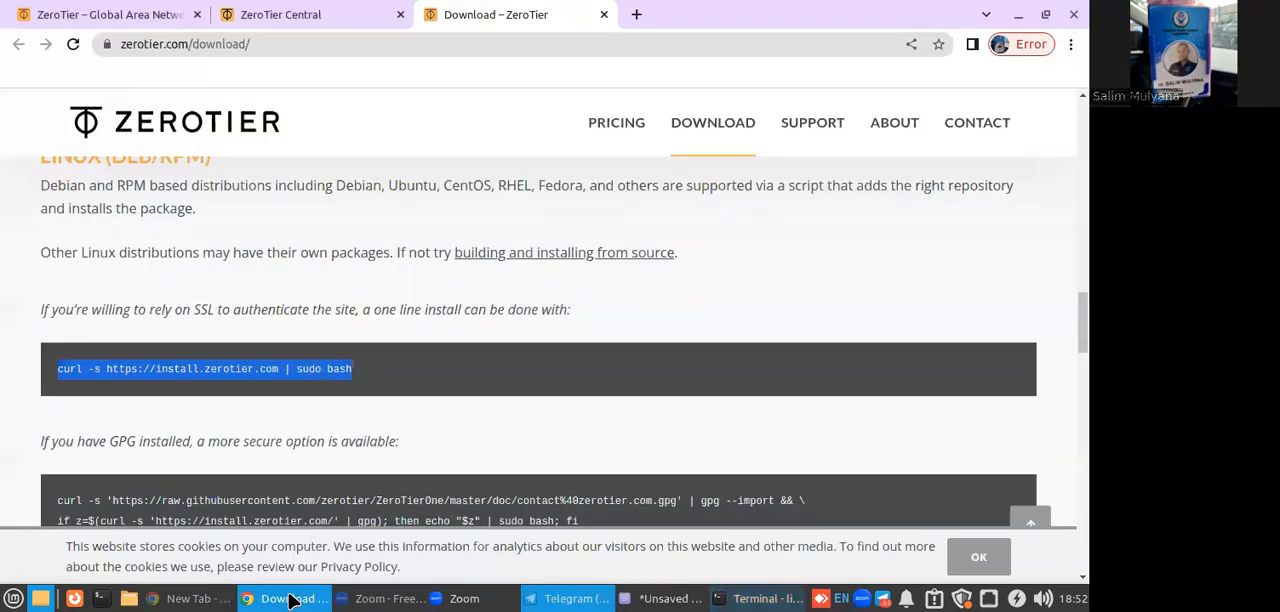
{"action": "left_click", "coordinate": [276, 14]}
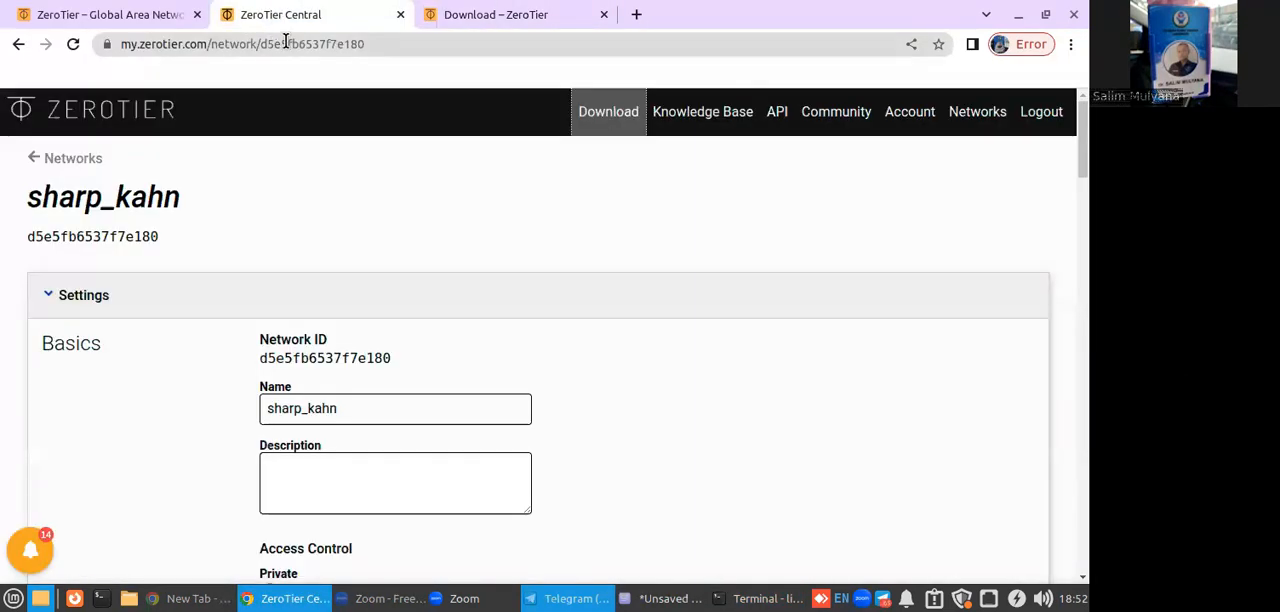
{"action": "left_click_drag", "start_coordinate": [300, 44], "coordinate": [404, 44]}
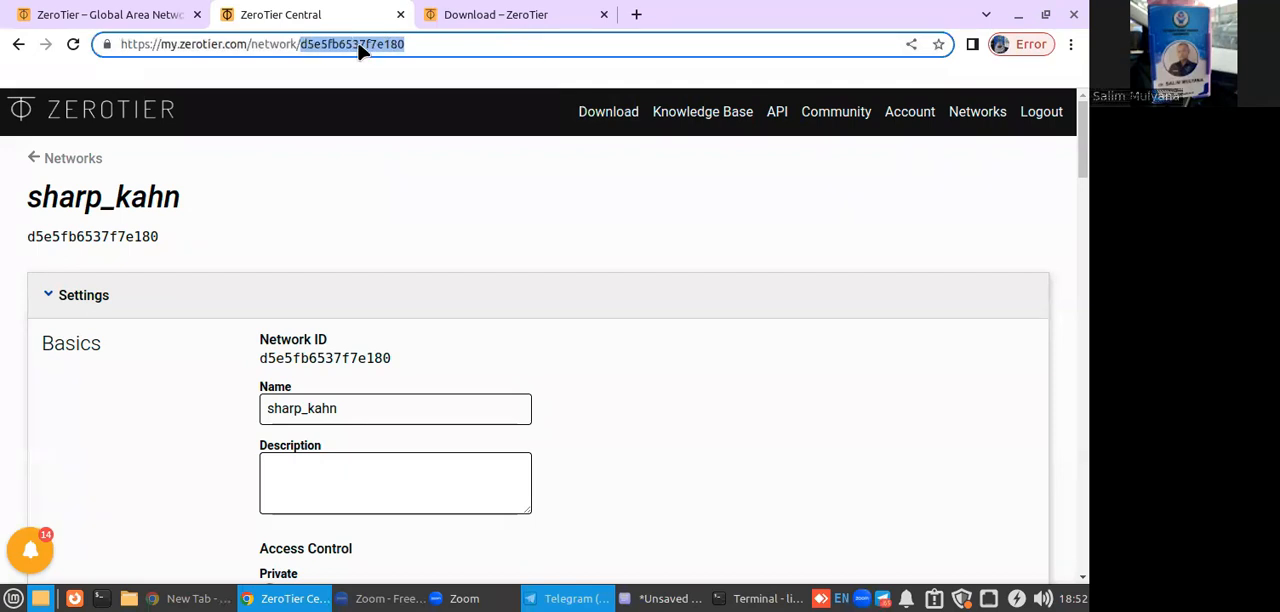
{"action": "right_click", "coordinate": [358, 45]}
{"action": "left_click", "coordinate": [403, 135]}
{"action": "left_click", "coordinate": [758, 598]}
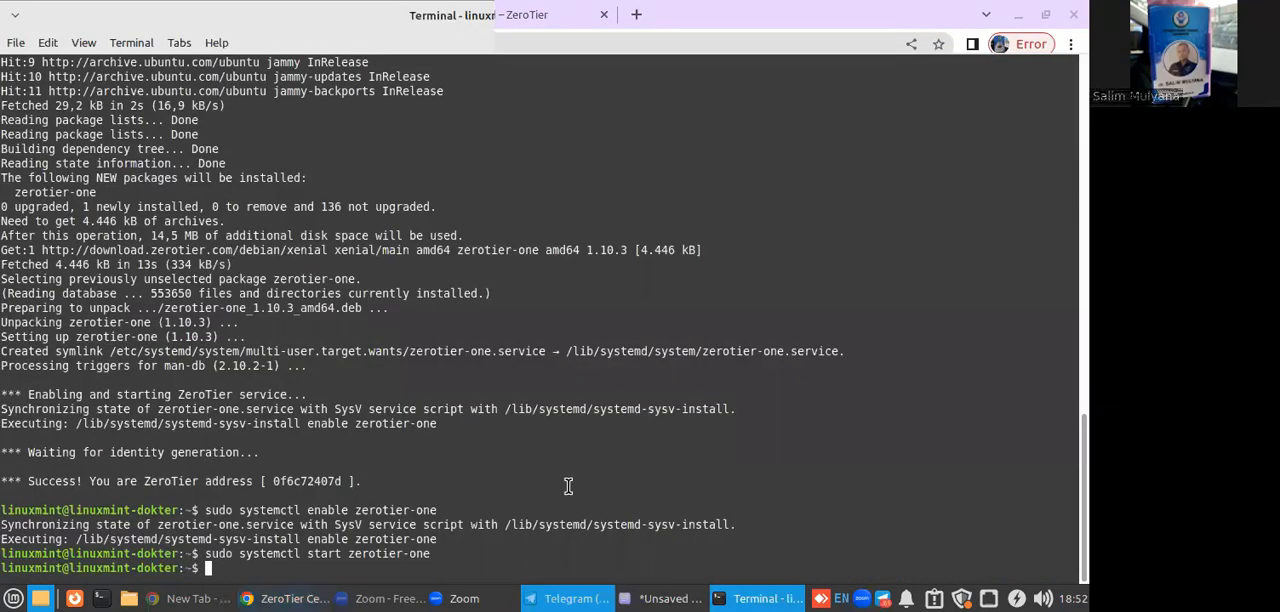
{"action": "type", "text": "sudo systemctl"}
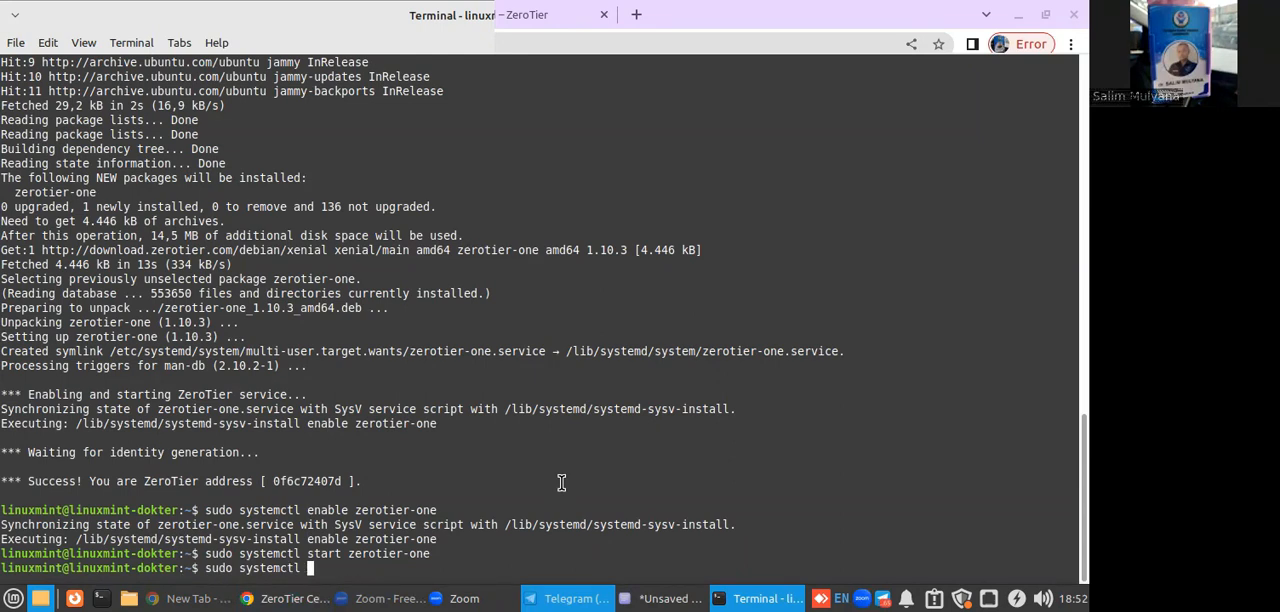
{"action": "key", "text": "BackSpace"}
{"action": "key", "text": "BackSpace"}
{"action": "key", "text": "BackSpace"}
{"action": "key", "text": "BackSpace"}
{"action": "key", "text": "BackSpace"}
{"action": "key", "text": "BackSpace"}
{"action": "key", "text": "BackSpace"}
{"action": "key", "text": "BackSpace"}
{"action": "key", "text": "BackSpace"}
{"action": "key", "text": "BackSpace"}
{"action": "key", "text": "BackSpace"}
{"action": "key", "text": "BackSpace"}
{"action": "key", "text": "BackSpace"}
{"action": "key", "text": "BackSpace"}
{"action": "key", "text": "BackSpace"}
{"action": "type", "text": "sudo zerotier-cli join"}
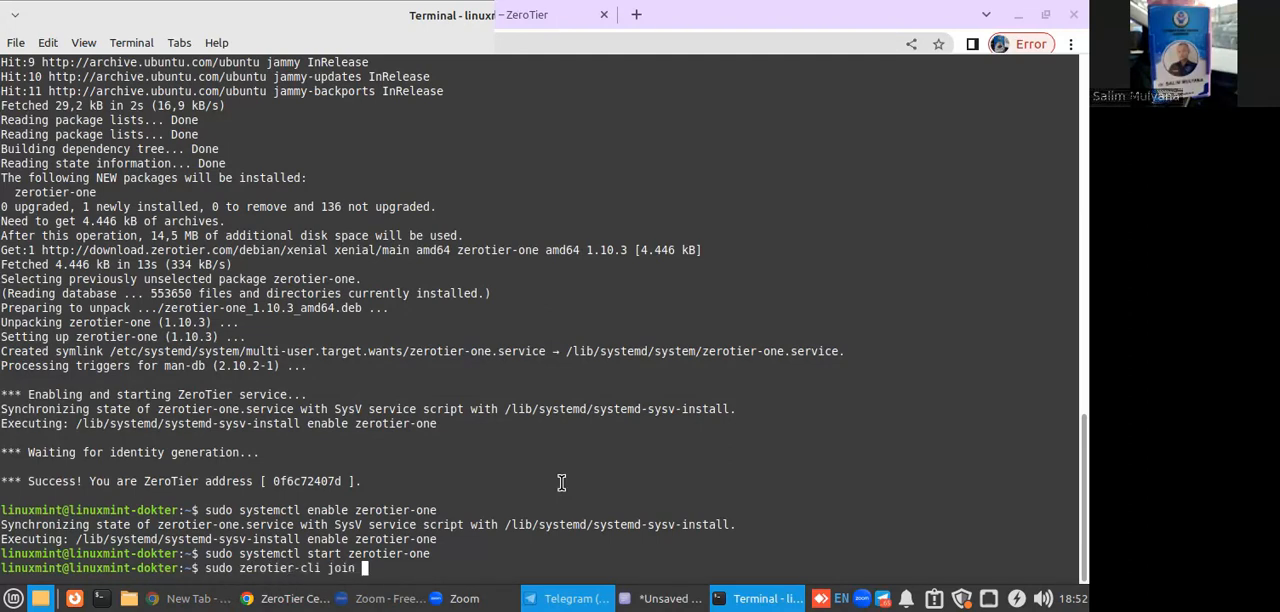
{"action": "right_click", "coordinate": [563, 486]}
{"action": "left_click", "coordinate": [600, 319]}
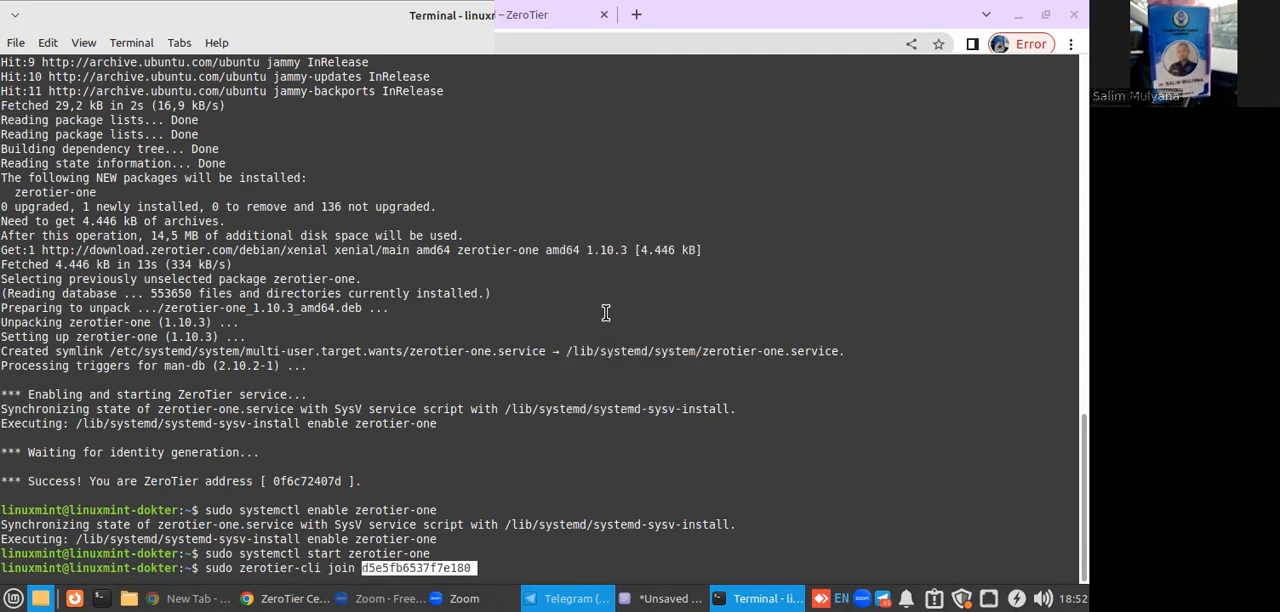
{"action": "key", "text": "Return"}
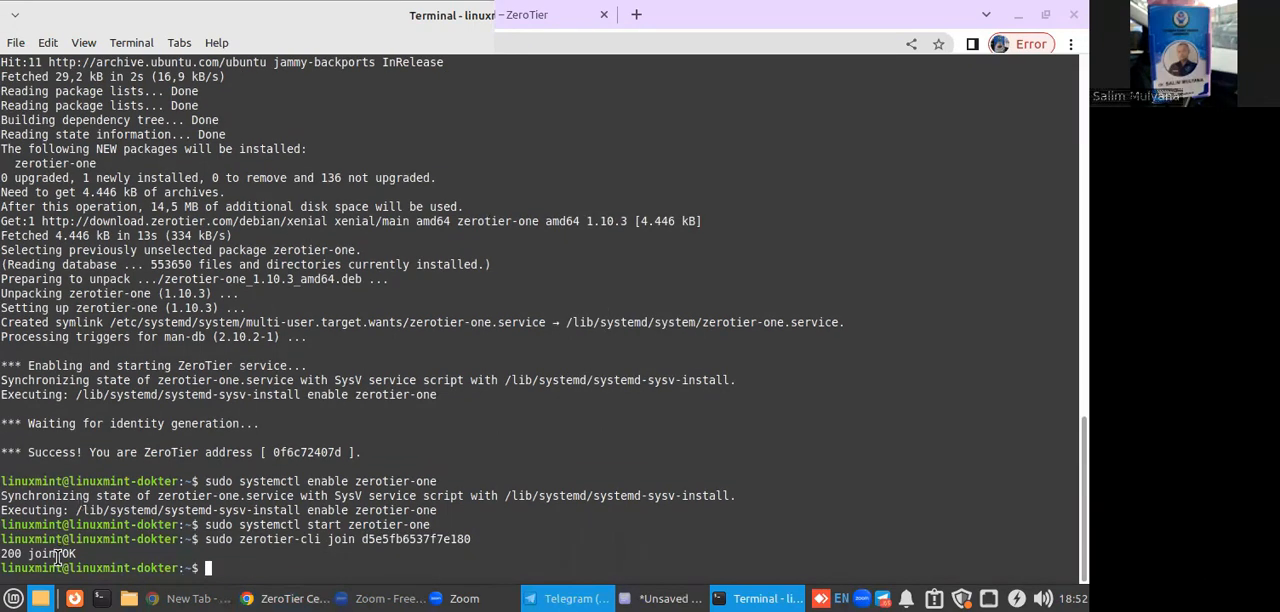
Switch to the browser, reload the sharp_kahn network page and go to its members list.
{"action": "left_click", "coordinate": [262, 598]}
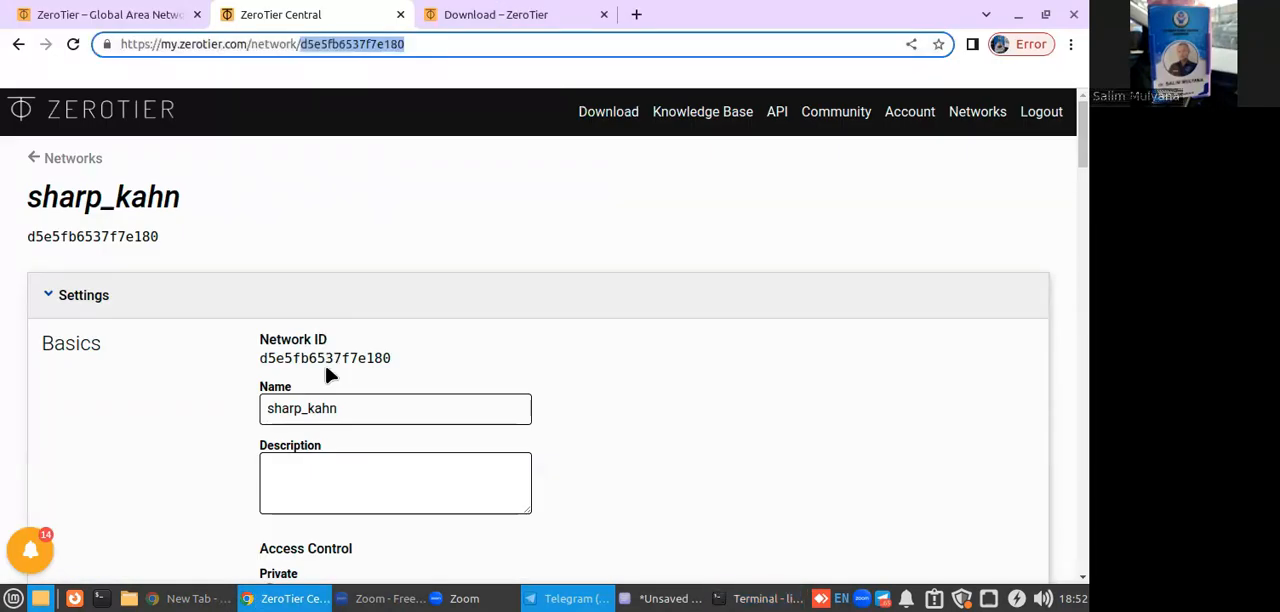
{"action": "scroll", "coordinate": [324, 371], "scroll_direction": "down", "scroll_amount": 5}
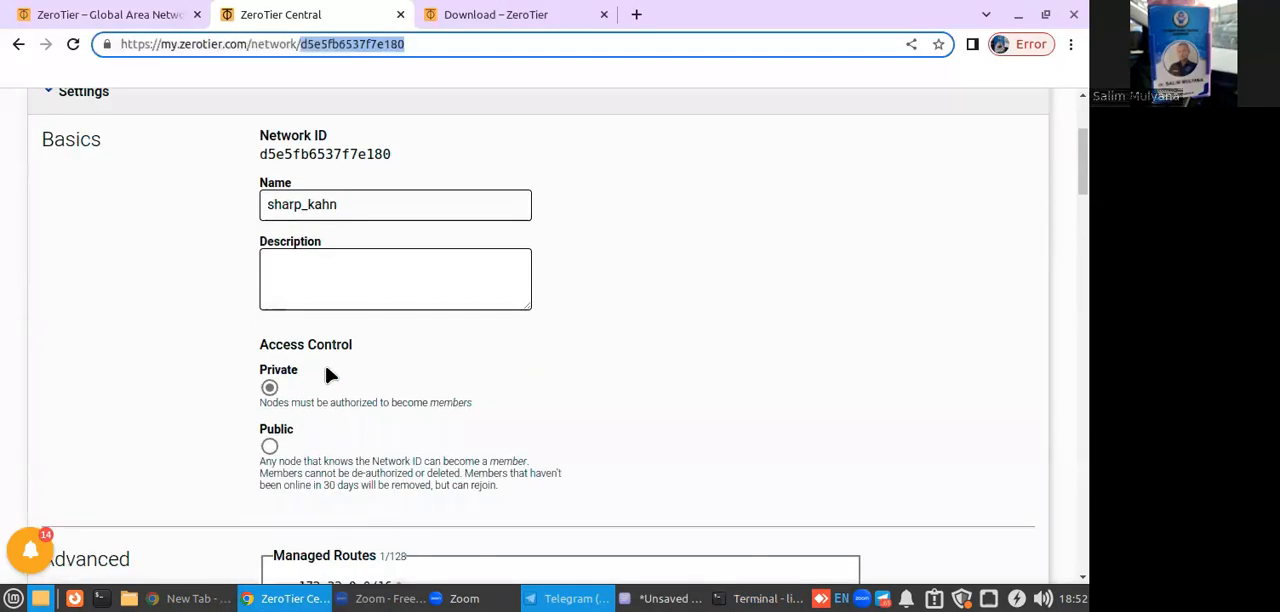
{"action": "left_click", "coordinate": [72, 47]}
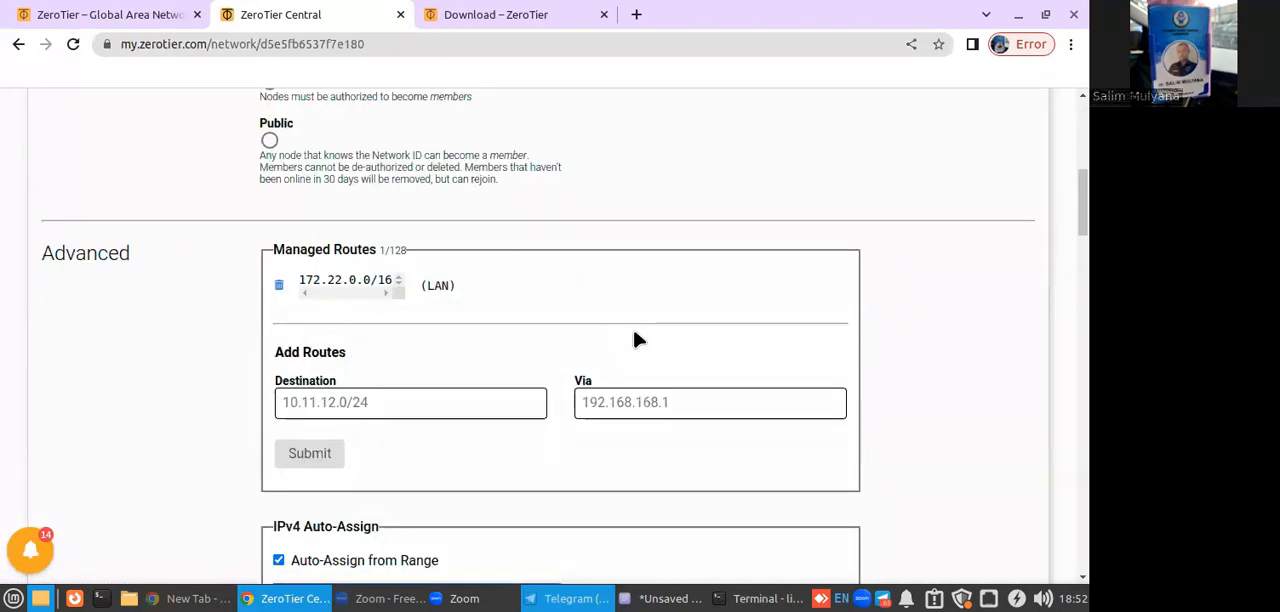
{"action": "scroll", "coordinate": [636, 340], "scroll_direction": "down", "scroll_amount": 5}
{"action": "scroll", "coordinate": [634, 340], "scroll_direction": "down", "scroll_amount": 7}
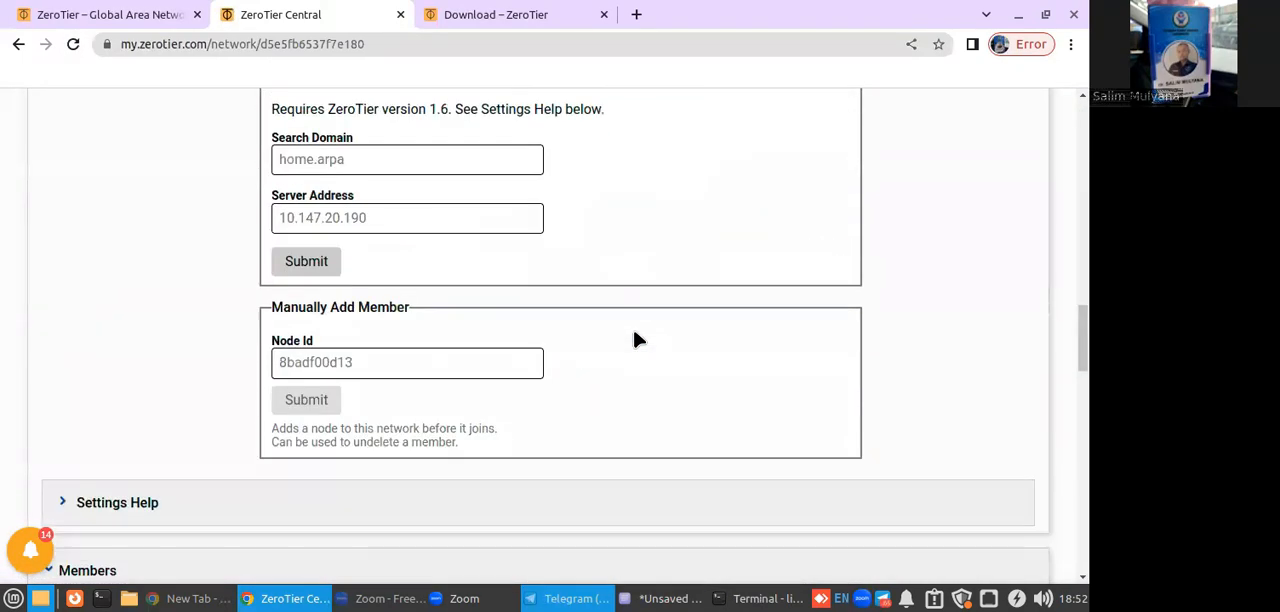
{"action": "scroll", "coordinate": [634, 340], "scroll_direction": "down", "scroll_amount": 5}
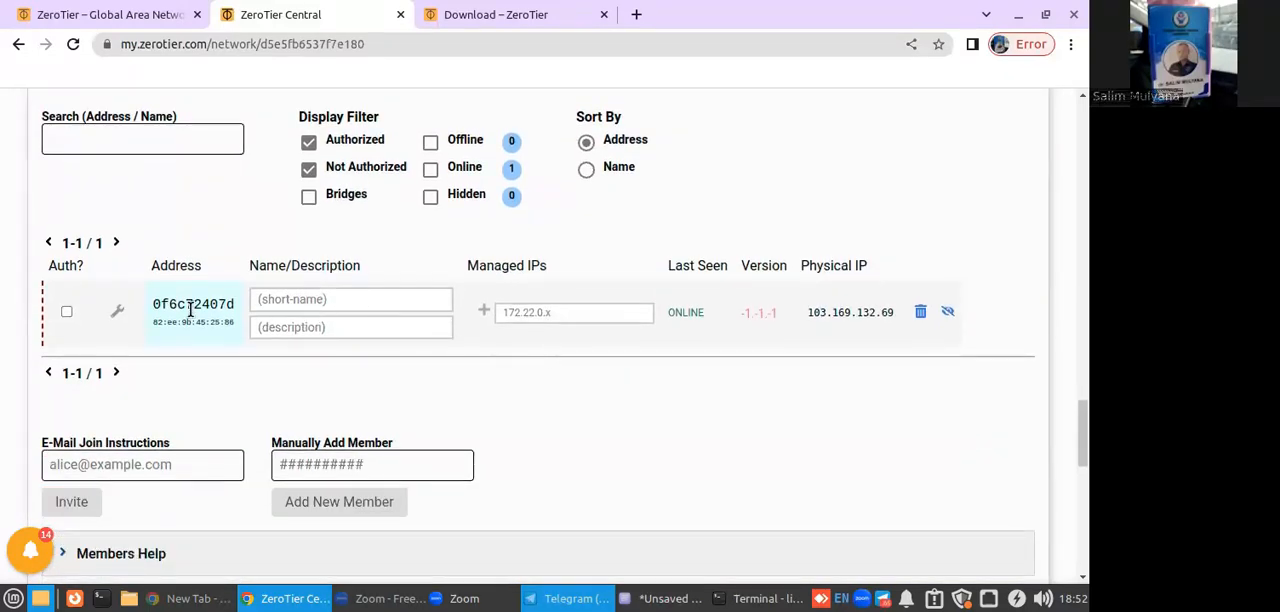
Copy the listed member's address and paste it on a new line in the unsaved text document for comparison.
{"action": "left_click_drag", "start_coordinate": [149, 303], "coordinate": [231, 304]}
{"action": "right_click", "coordinate": [231, 304]}
{"action": "left_click", "coordinate": [250, 313]}
{"action": "left_click", "coordinate": [665, 598]}
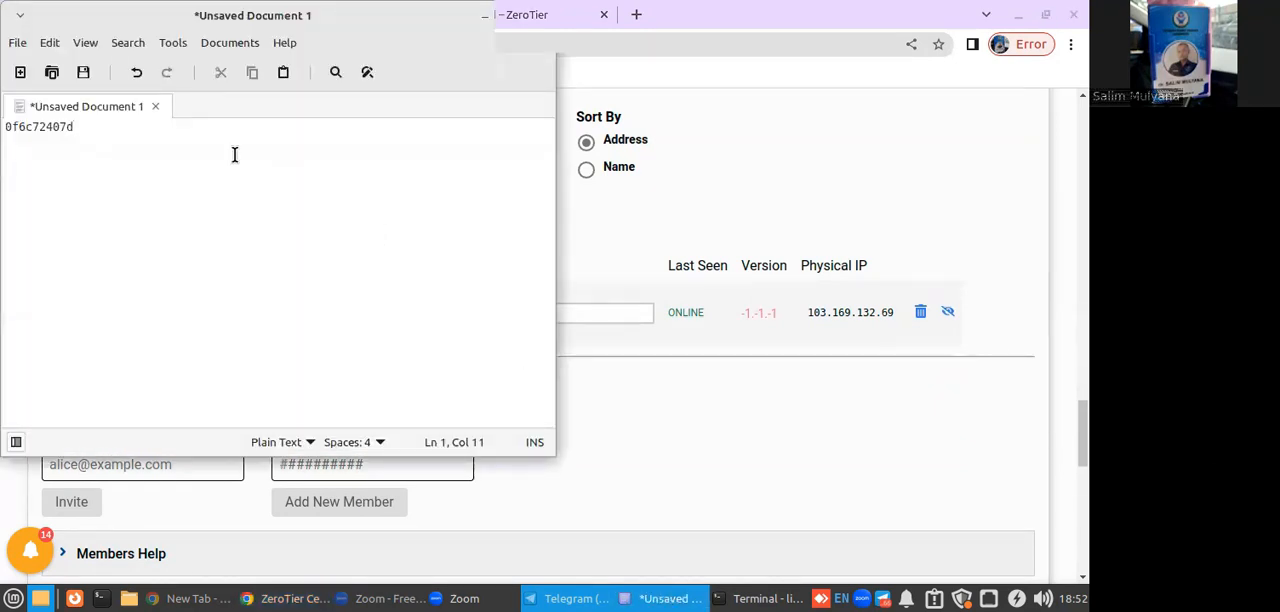
{"action": "key", "text": "Return"}
{"action": "key", "text": "ctrl+v"}
Authorize member 0f6c72407d on the network page and give it the short name Server Klinik Amanah.
{"action": "left_click", "coordinate": [618, 218]}
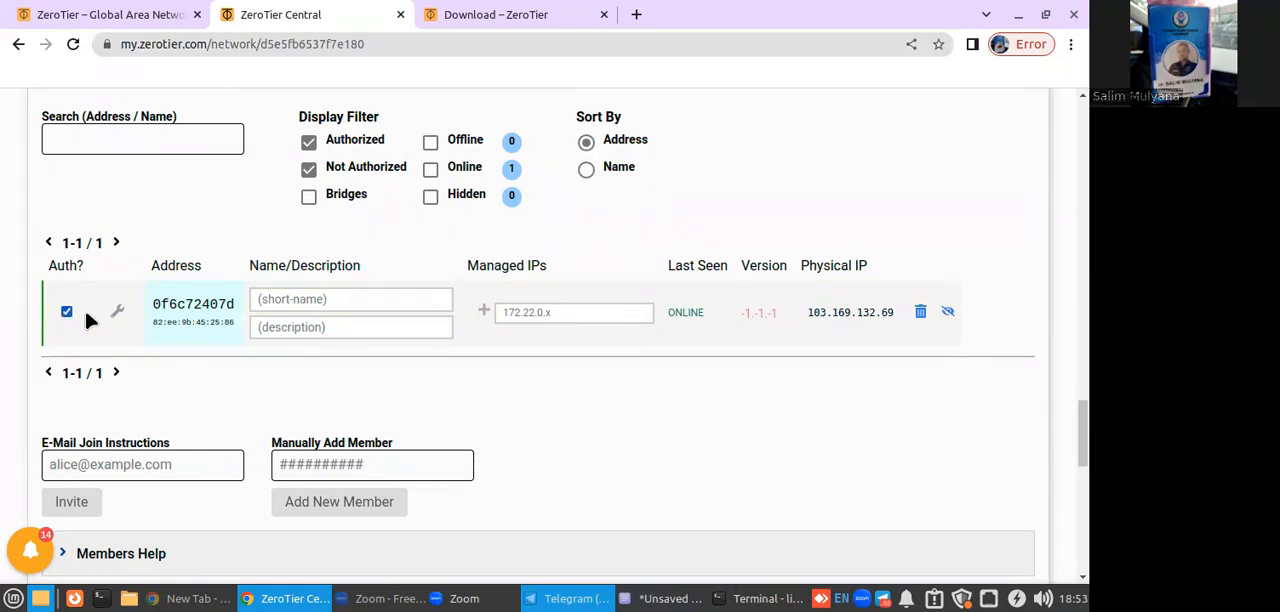
{"action": "left_click", "coordinate": [311, 300]}
{"action": "type", "text": "Server K"}
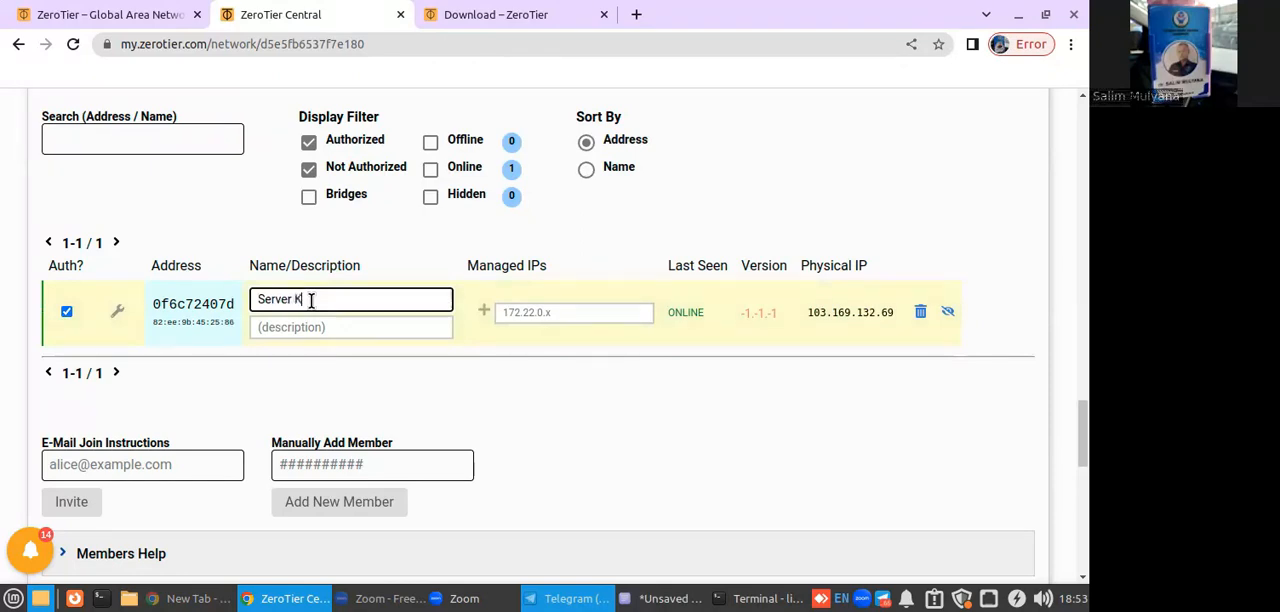
{"action": "type", "text": "linik Amanah"}
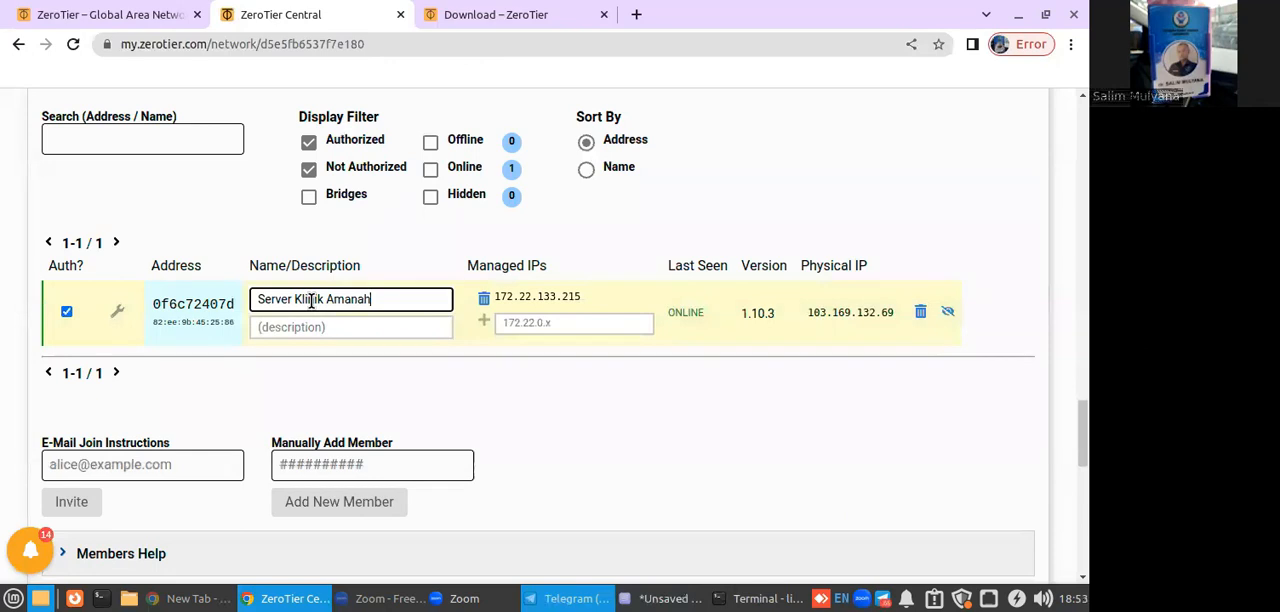
{"action": "left_click", "coordinate": [375, 325]}
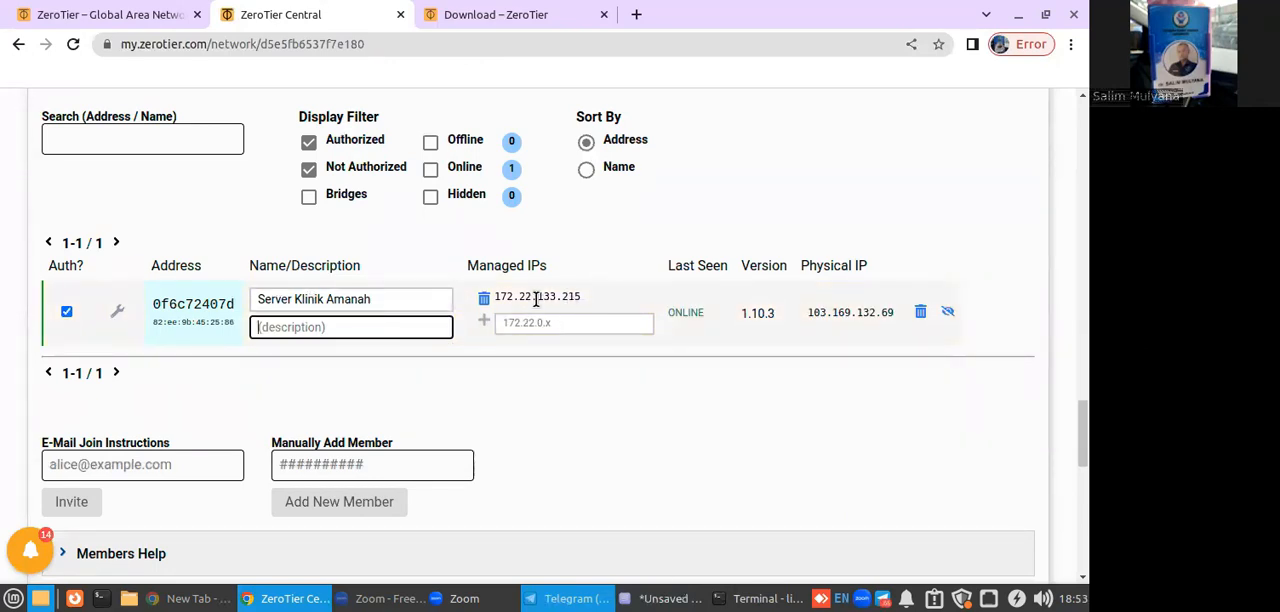
Copy the managed IP address of the Server Klinik Amanah member.
{"action": "left_click_drag", "start_coordinate": [494, 296], "coordinate": [582, 296]}
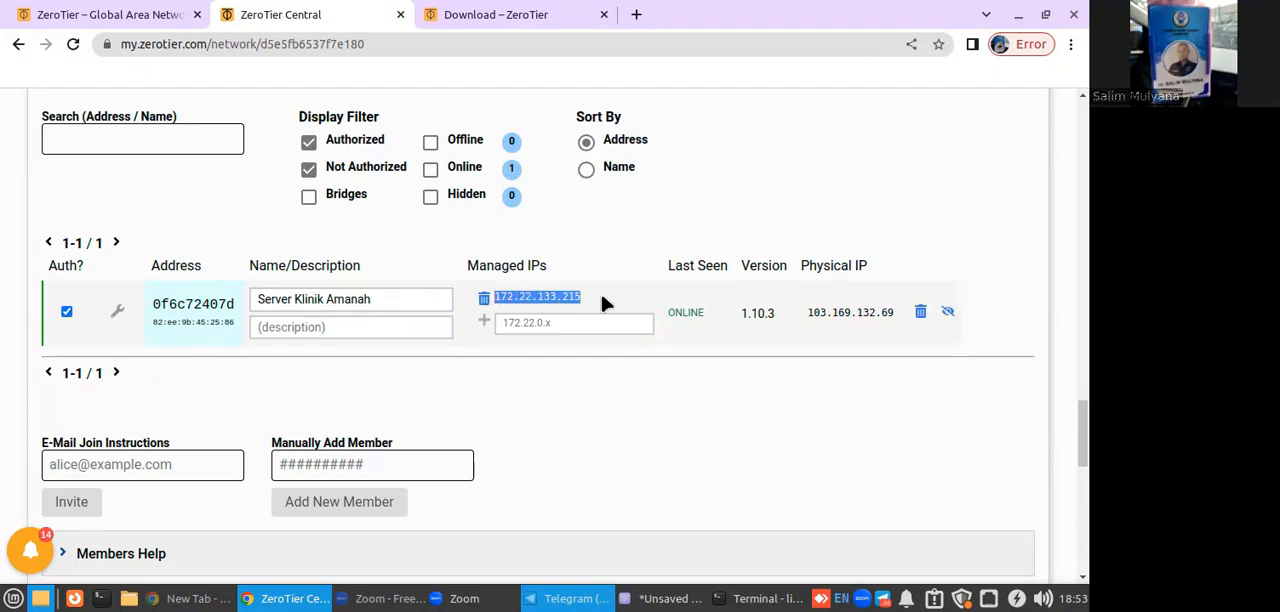
{"action": "right_click", "coordinate": [584, 297]}
{"action": "left_click", "coordinate": [592, 304]}
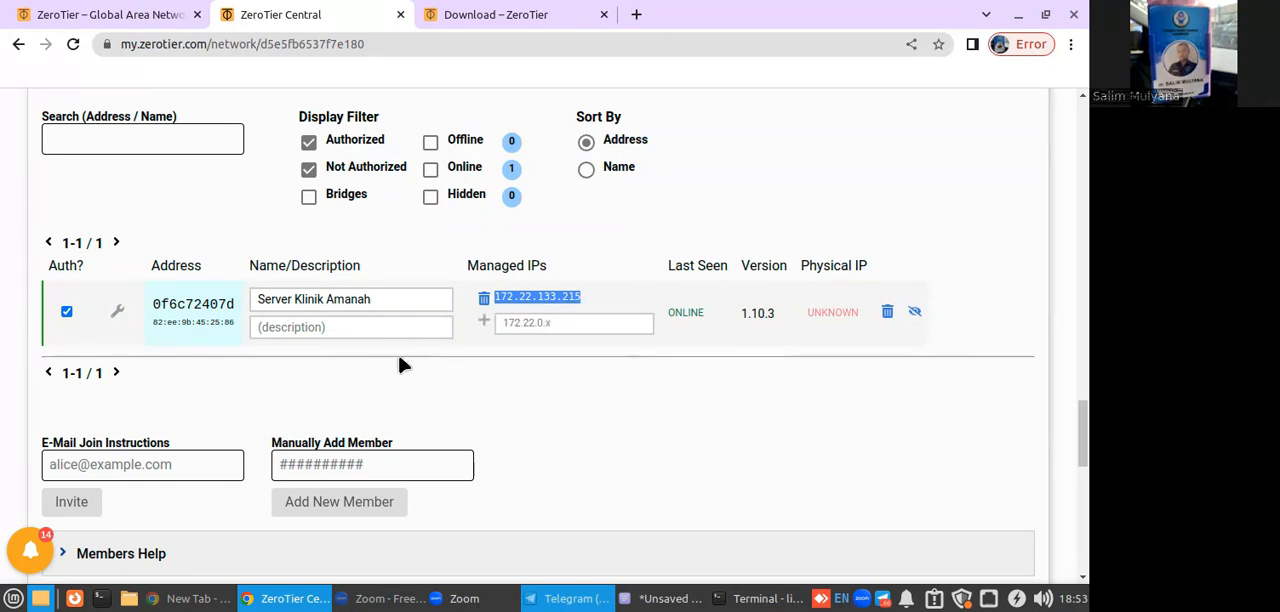
Copy the network ID from the network page's address again.
{"action": "left_click_drag", "start_coordinate": [260, 43], "coordinate": [423, 42]}
{"action": "right_click", "coordinate": [363, 51]}
{"action": "left_click", "coordinate": [405, 140]}
Switch to the terminal, end the remote SSH session with exit and close the terminal window.
{"action": "left_click", "coordinate": [760, 598]}
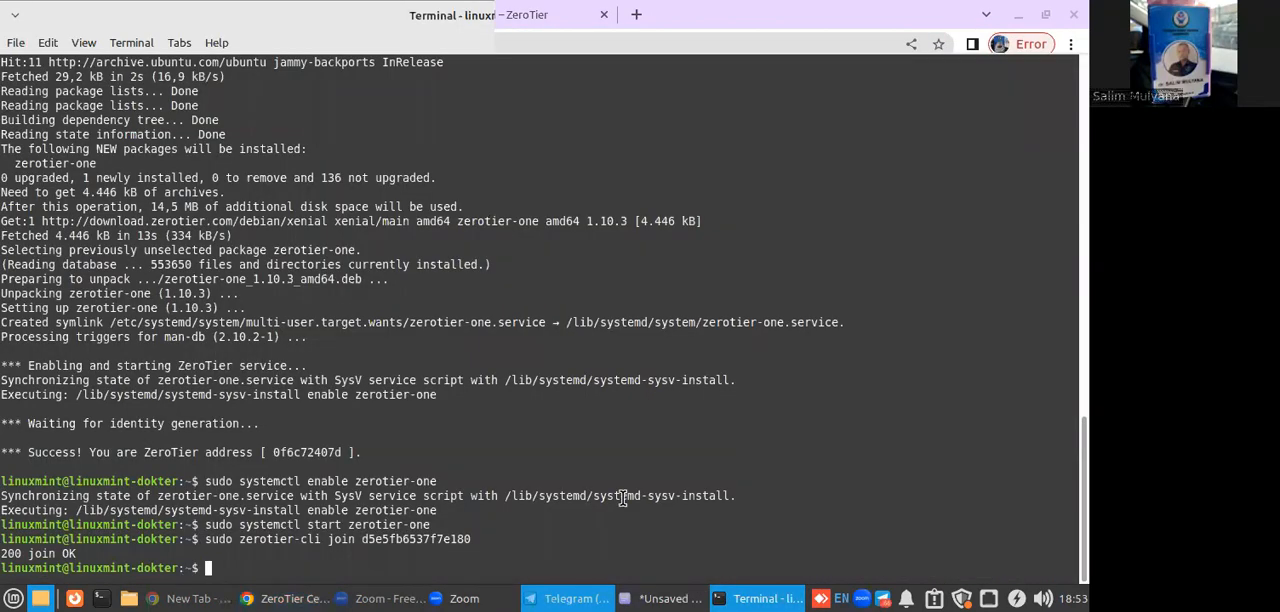
{"action": "type", "text": "exit"}
{"action": "key", "text": "Return"}
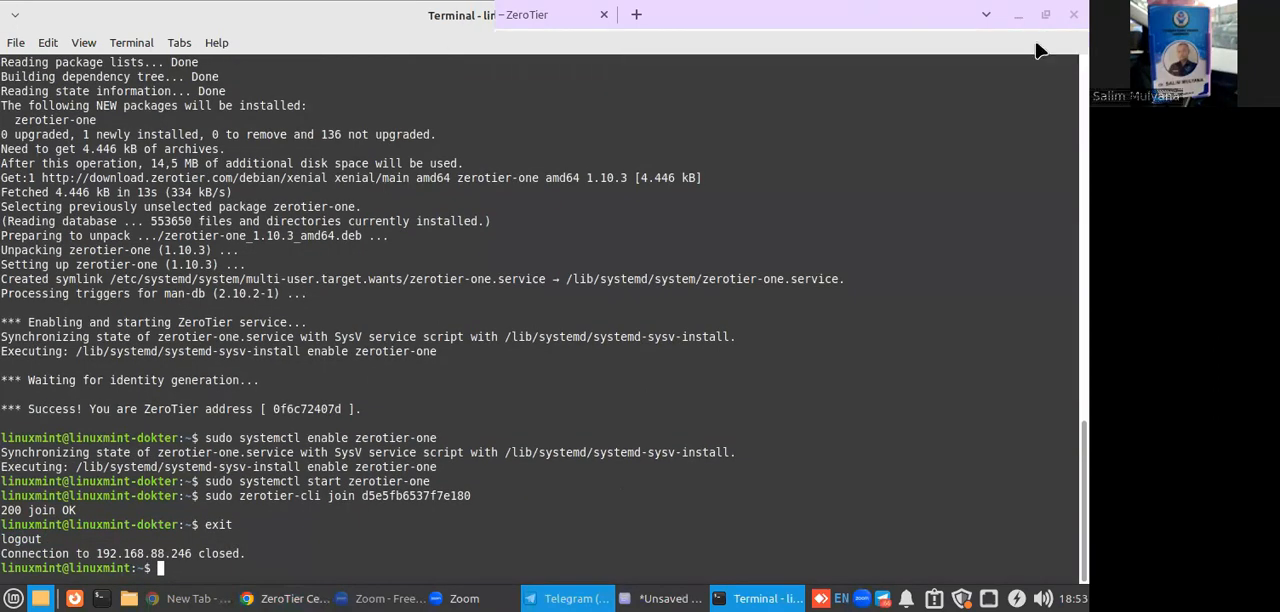
{"action": "double_click", "coordinate": [398, 14]}
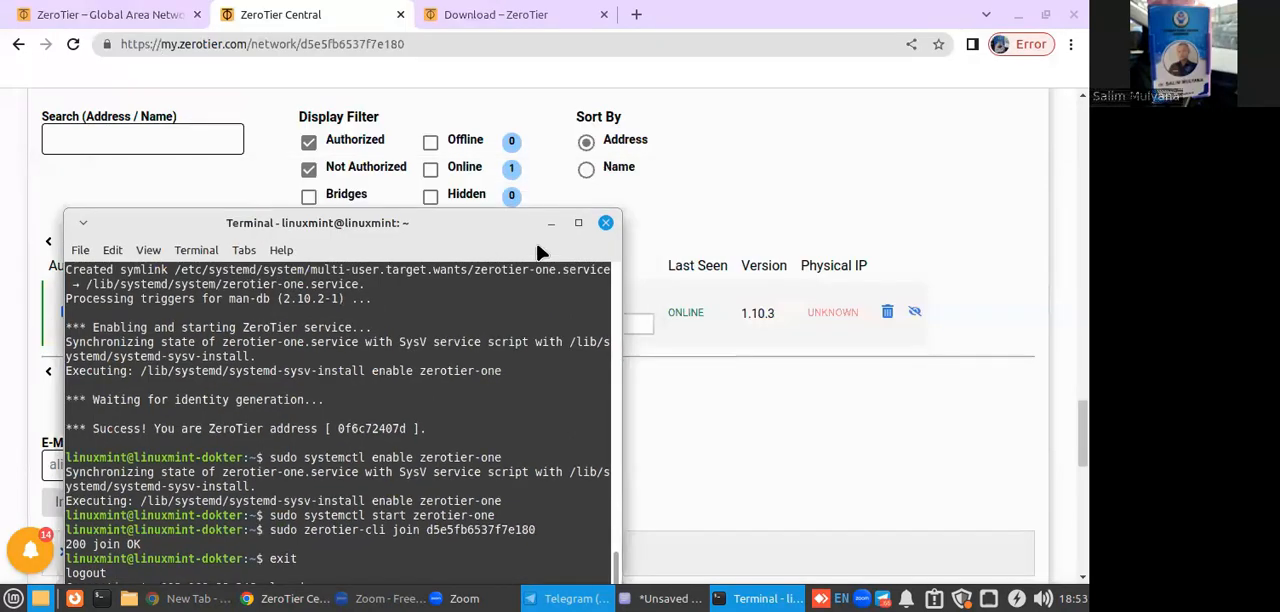
{"action": "left_click", "coordinate": [610, 222]}
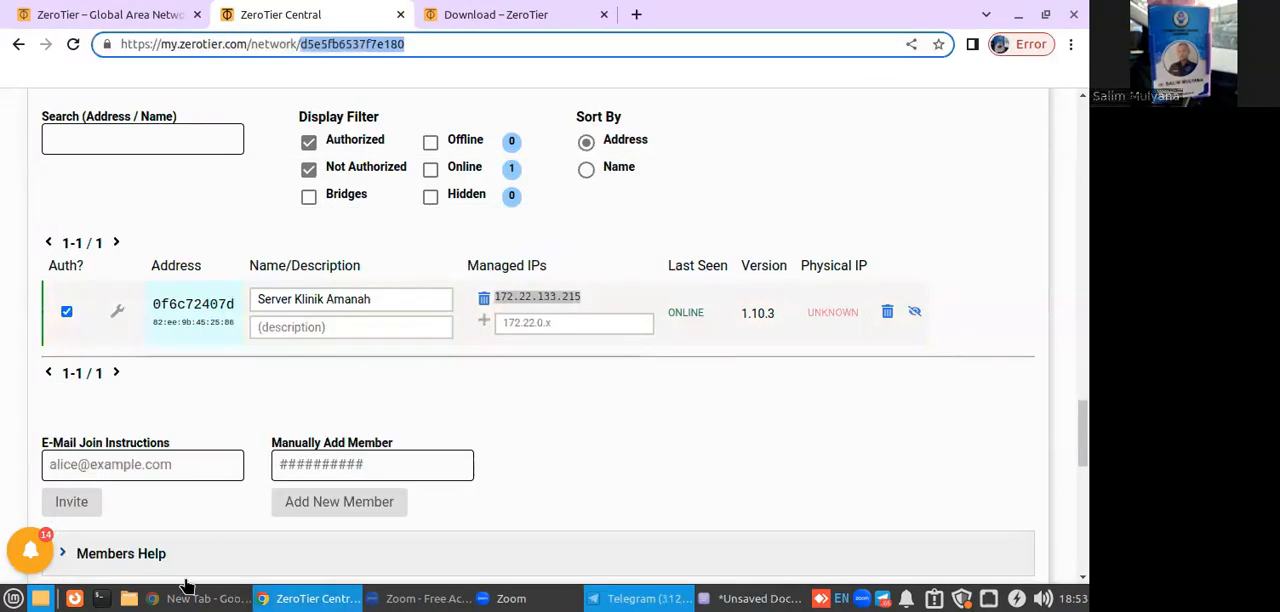
In a new maximized local terminal, run sudo zerotier-cli join d5e5fb6537f7e180 and enter the sudo password.
{"action": "left_click", "coordinate": [100, 598]}
{"action": "left_click_drag", "start_coordinate": [845, 203], "coordinate": [740, 153]}
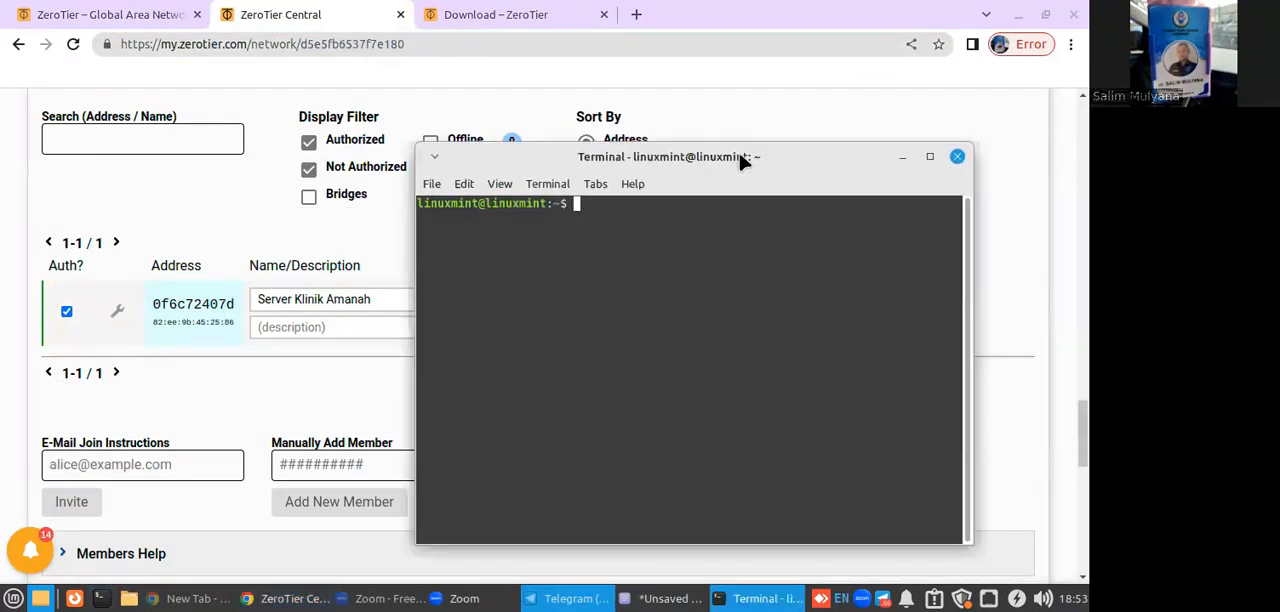
{"action": "left_click", "coordinate": [927, 152]}
{"action": "type", "text": "sudo"}
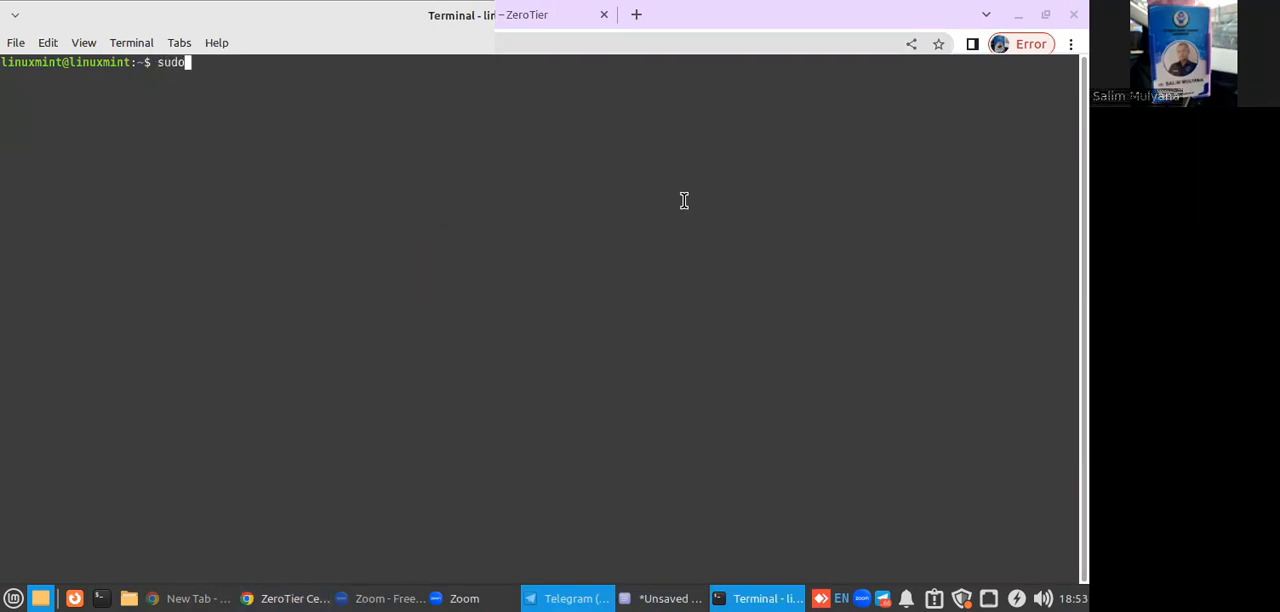
{"action": "type", "text": " zerotier-cli join"}
{"action": "right_click", "coordinate": [690, 208]}
{"action": "left_click", "coordinate": [703, 307]}
{"action": "key", "text": "Return"}
{"action": "type", "text": "**********"}
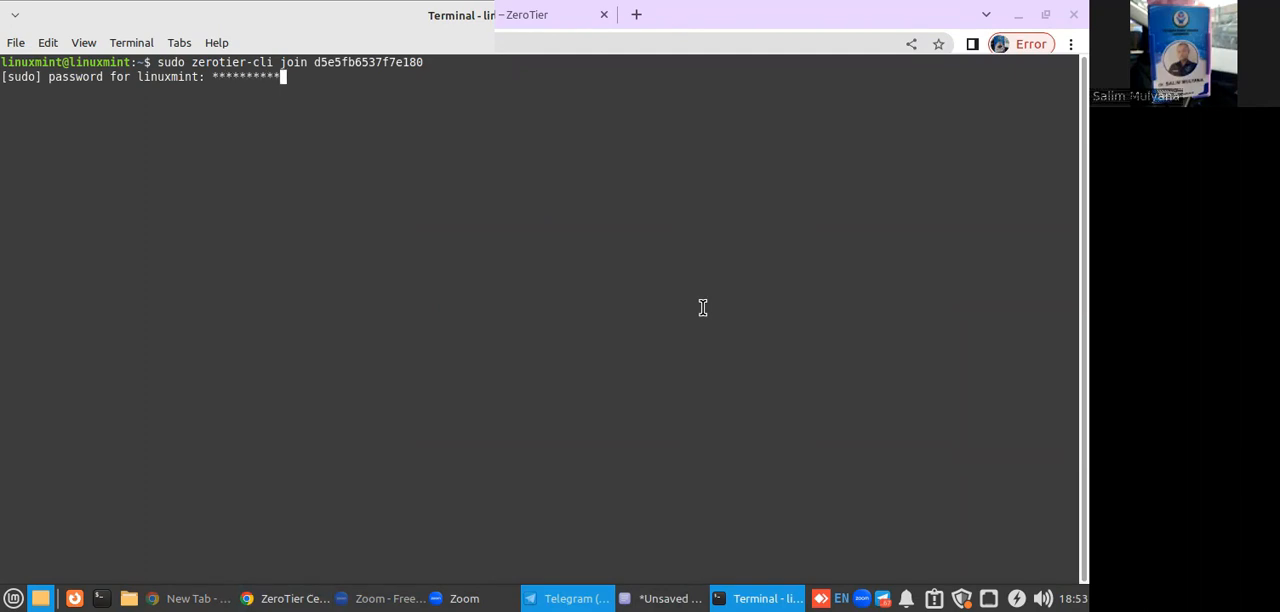
{"action": "key", "text": "Return"}
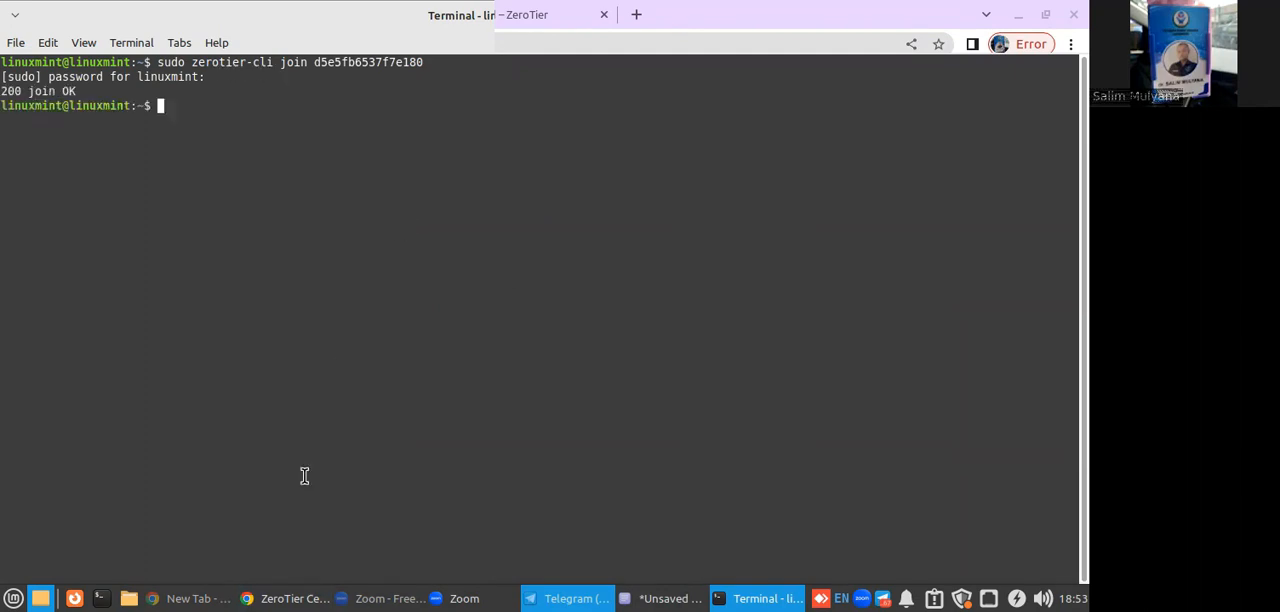
Switch back to the browser, reload the network page and find the second member in the members list.
{"action": "left_click", "coordinate": [303, 597]}
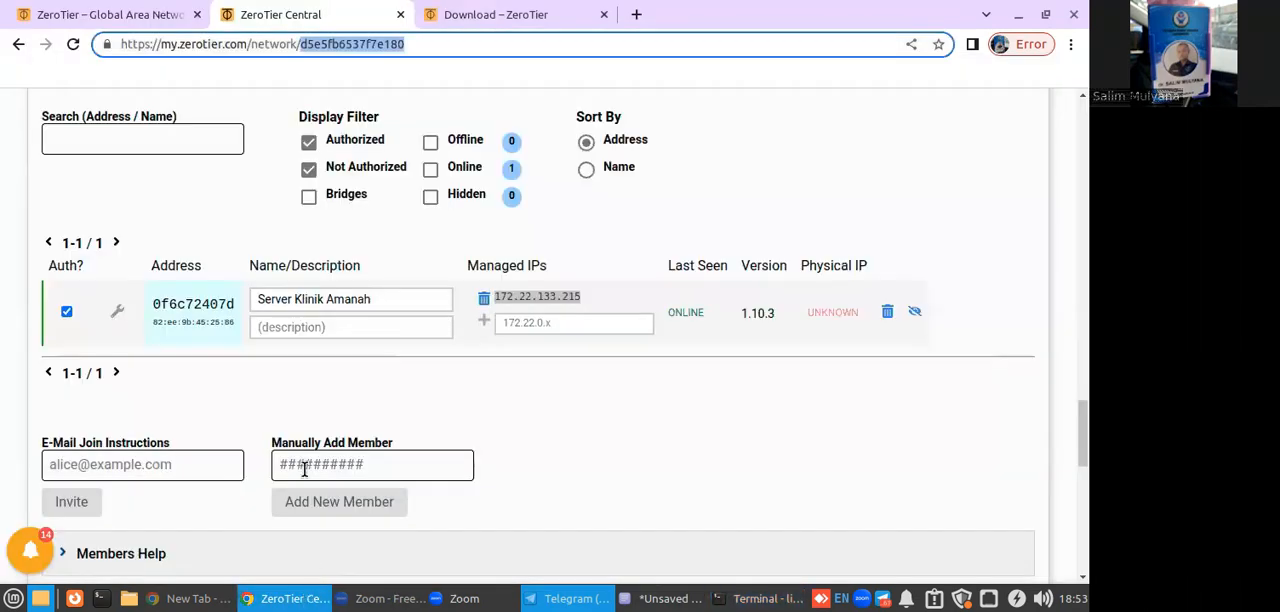
{"action": "left_click", "coordinate": [73, 44]}
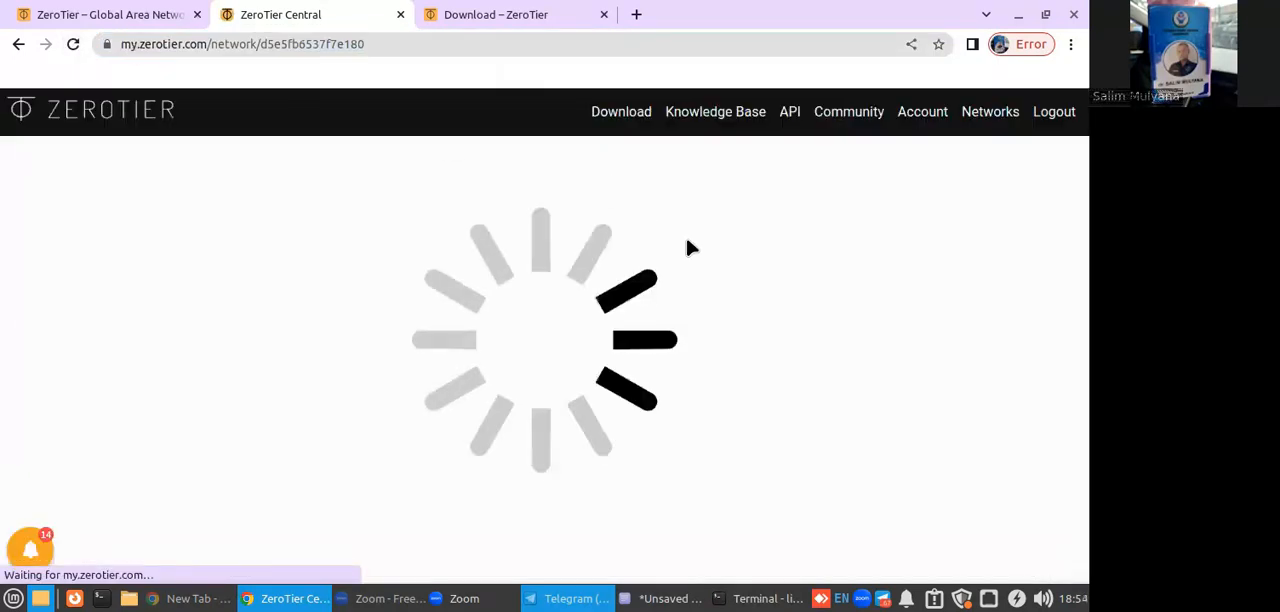
{"action": "scroll", "coordinate": [573, 354], "scroll_direction": "down", "scroll_amount": 20}
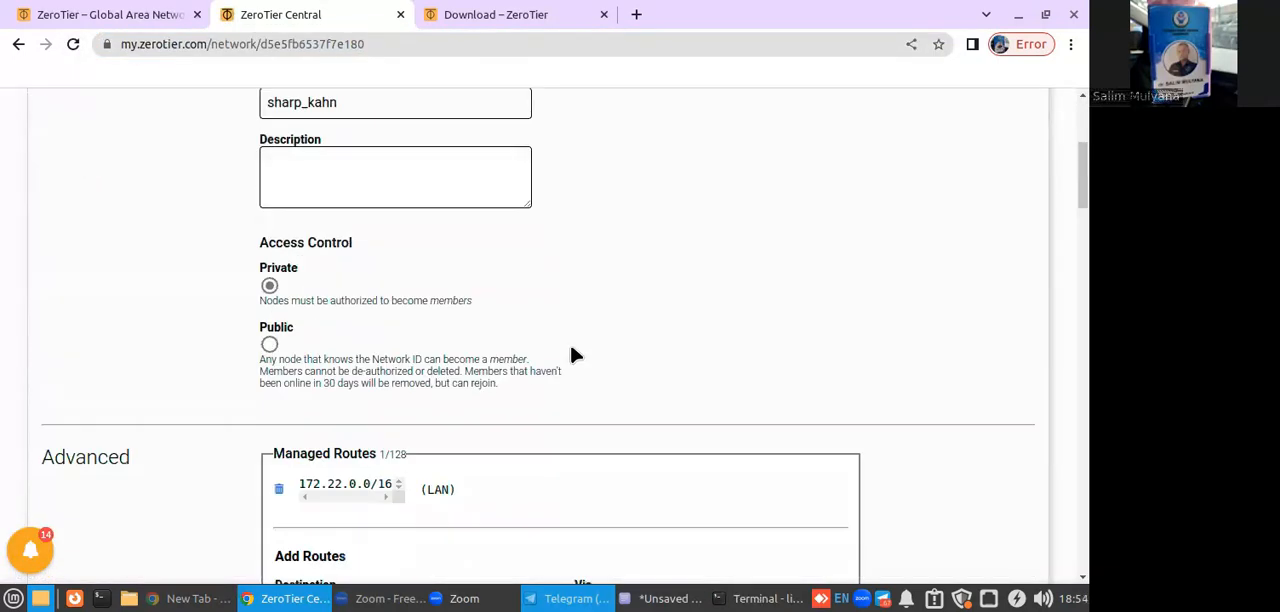
{"action": "scroll", "coordinate": [573, 354], "scroll_direction": "down", "scroll_amount": 8}
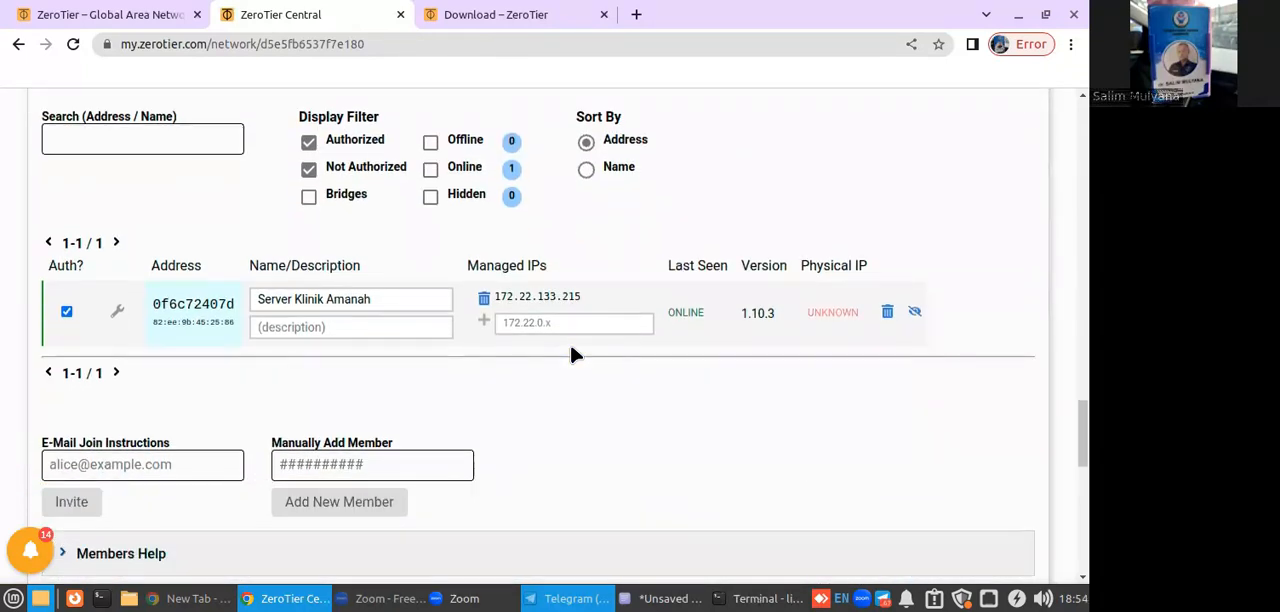
{"action": "scroll", "coordinate": [572, 350], "scroll_direction": "down", "scroll_amount": 2}
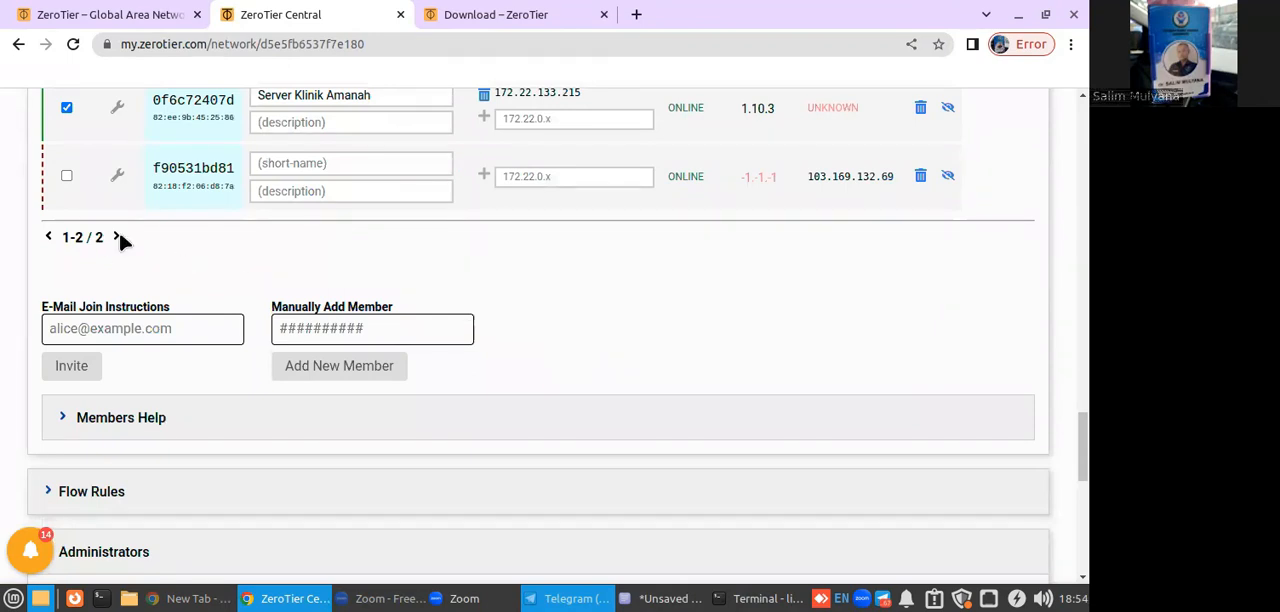
{"action": "scroll", "coordinate": [113, 268], "scroll_direction": "up", "scroll_amount": 1}
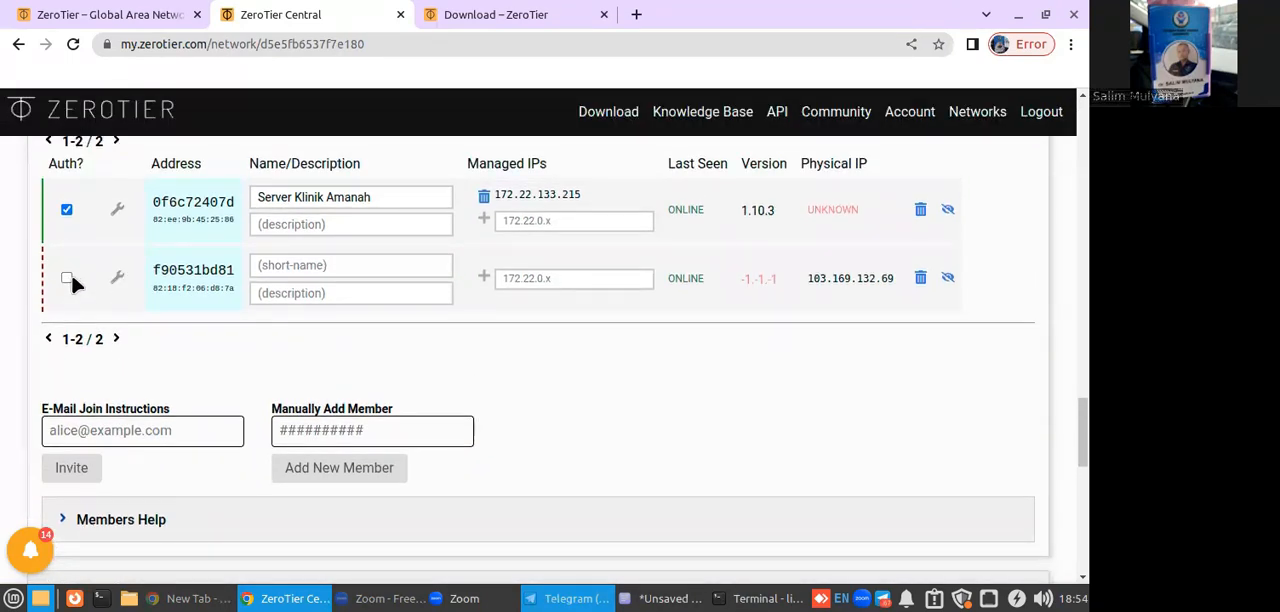
Authorize the second member of the network and set its short name to Komputer klient Linux Mint.
{"action": "left_click", "coordinate": [68, 279]}
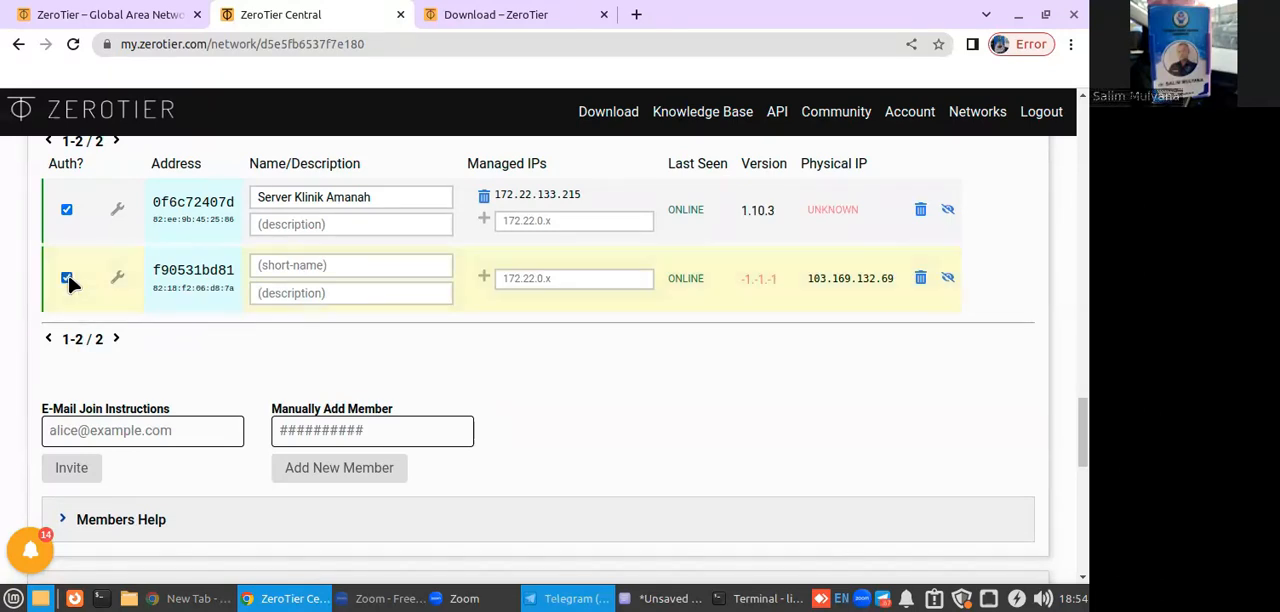
{"action": "left_click", "coordinate": [384, 264]}
{"action": "type", "text": "Komputer klient"}
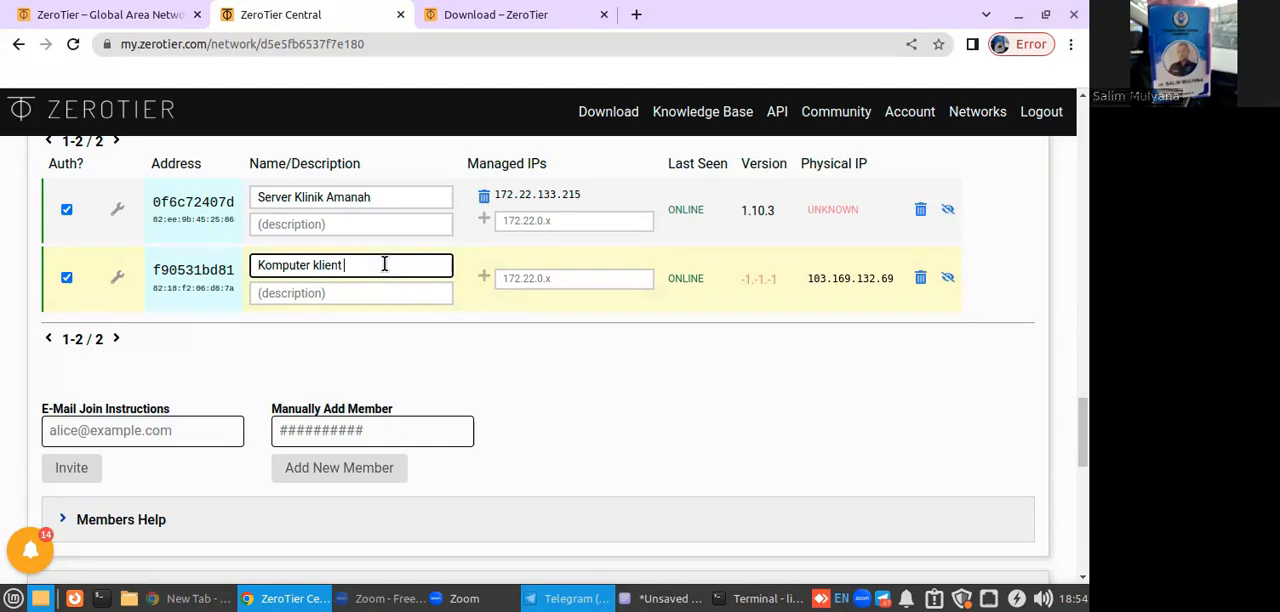
{"action": "type", "text": "Linux M"}
{"action": "left_click", "coordinate": [411, 290]}
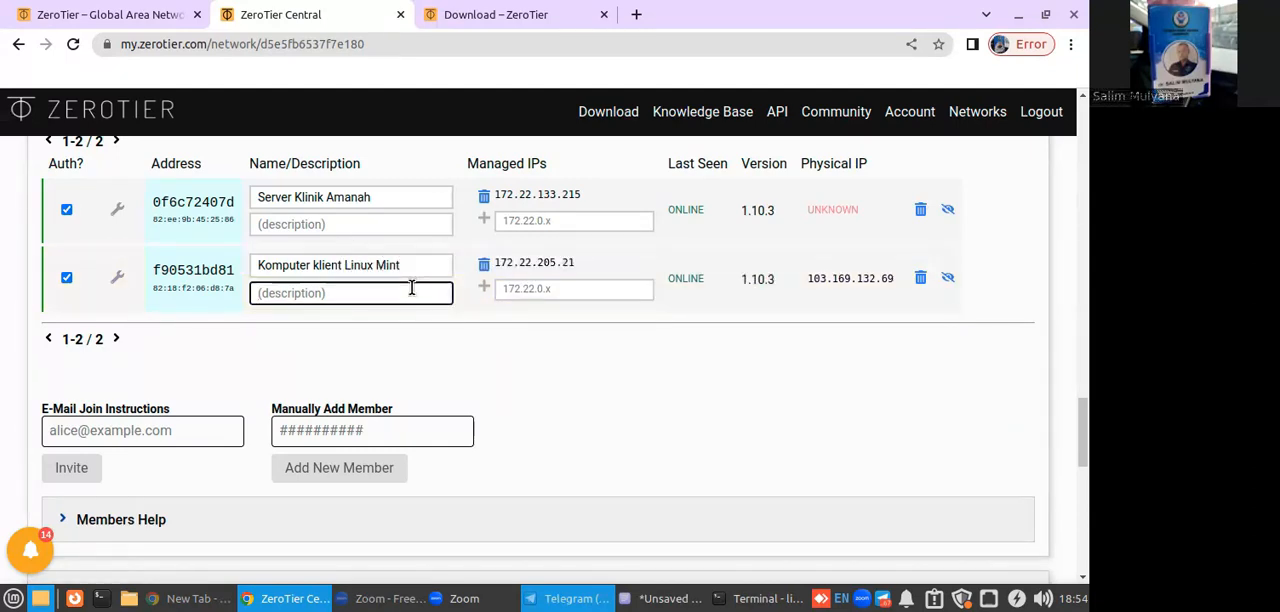
Run sudo ifconfig in the local terminal and compare the ZeroTier interface's IP address with the client's managed IP in the members list.
{"action": "left_click", "coordinate": [728, 596]}
{"action": "type", "text": "sudo"}
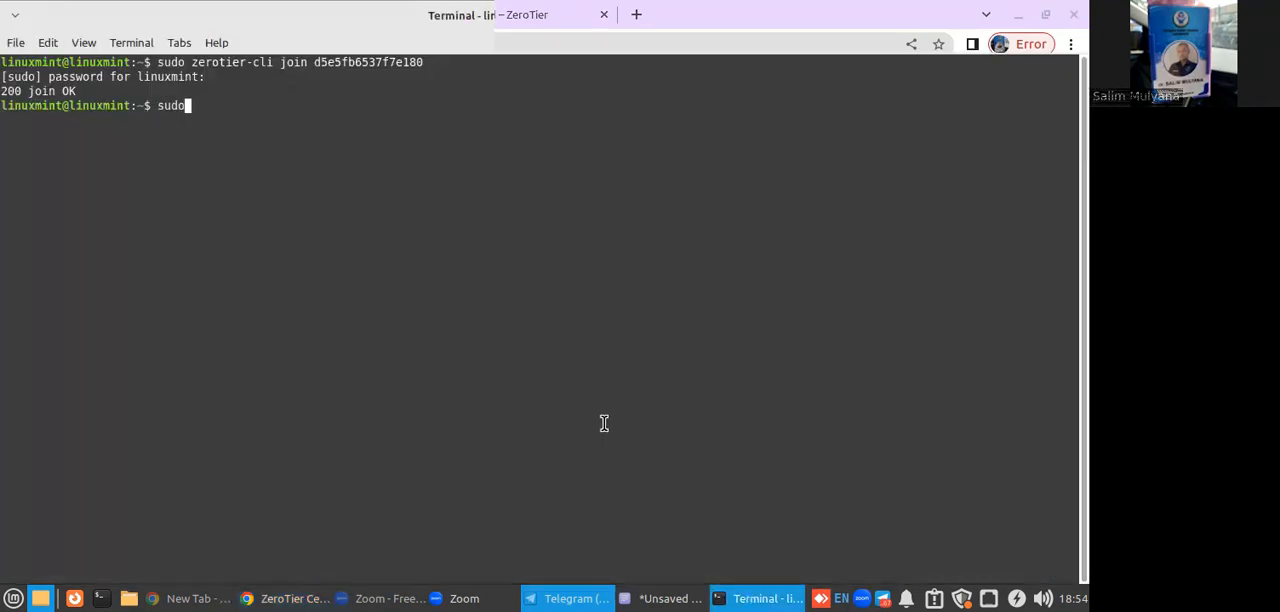
{"action": "type", "text": " ifconfig"}
{"action": "key", "text": "Return"}
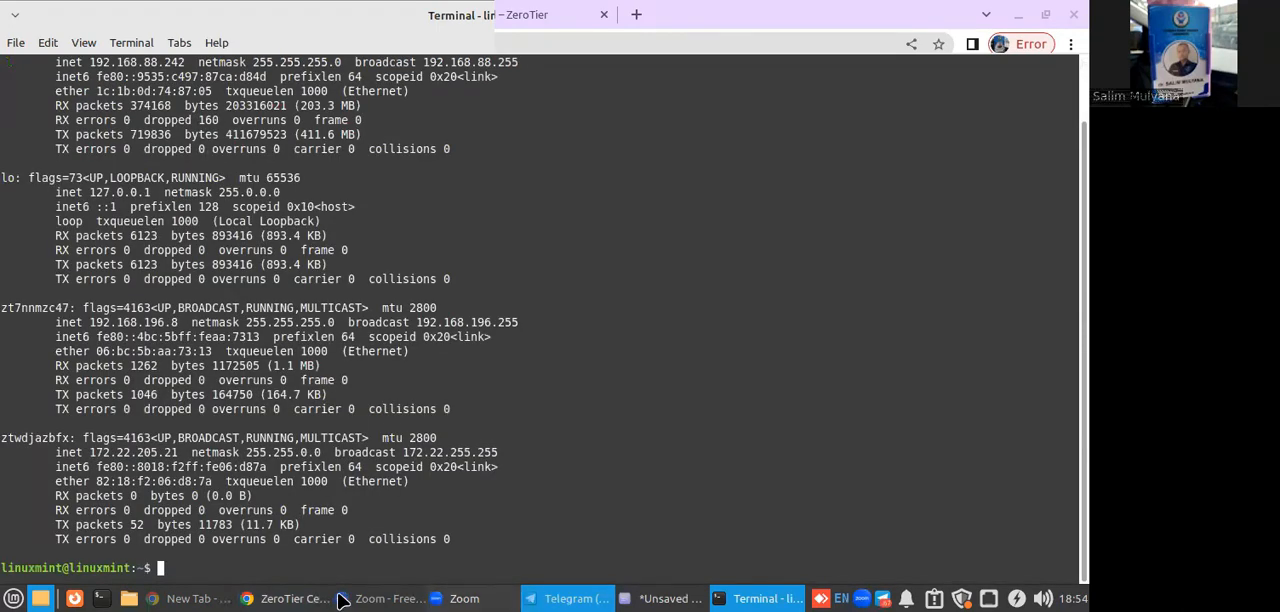
{"action": "left_click", "coordinate": [282, 598]}
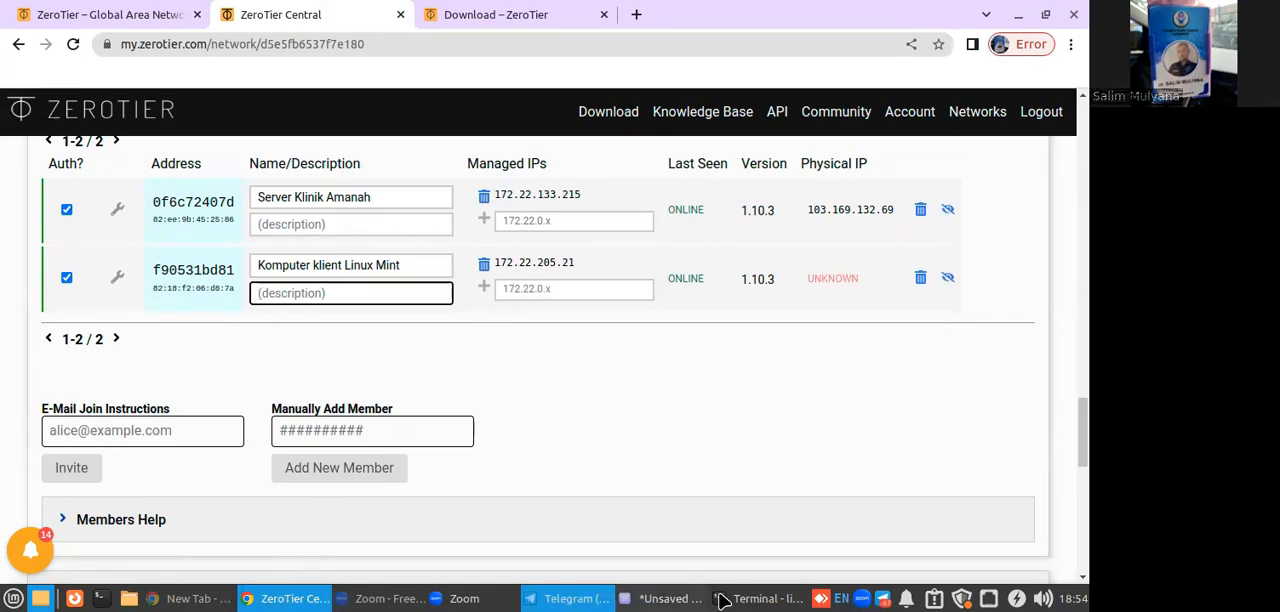
{"action": "left_click", "coordinate": [768, 598]}
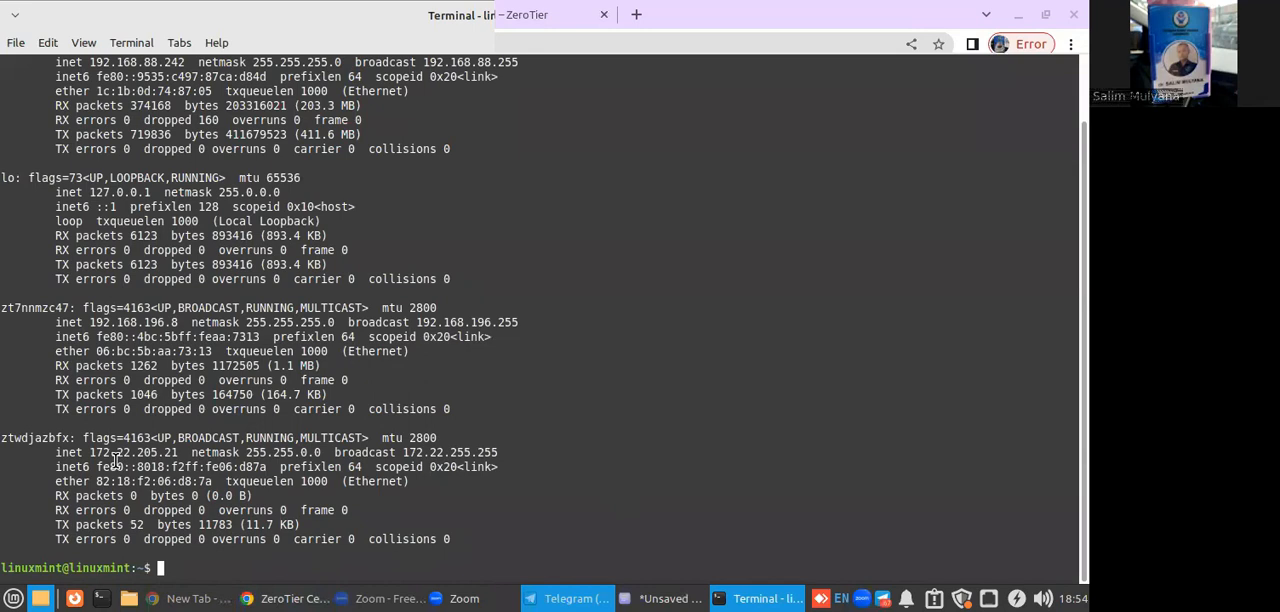
{"action": "left_click_drag", "start_coordinate": [91, 455], "coordinate": [179, 452]}
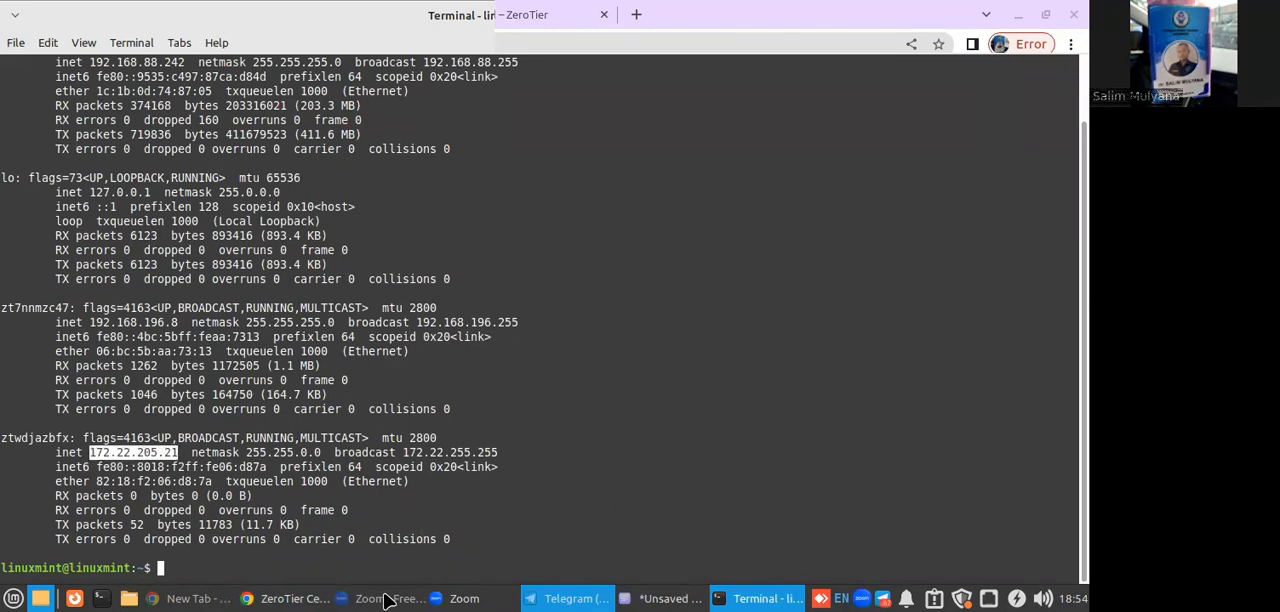
Copy the managed IP 172.22.133.215 of Server Klinik Amanah from the members list.
{"action": "left_click", "coordinate": [290, 598]}
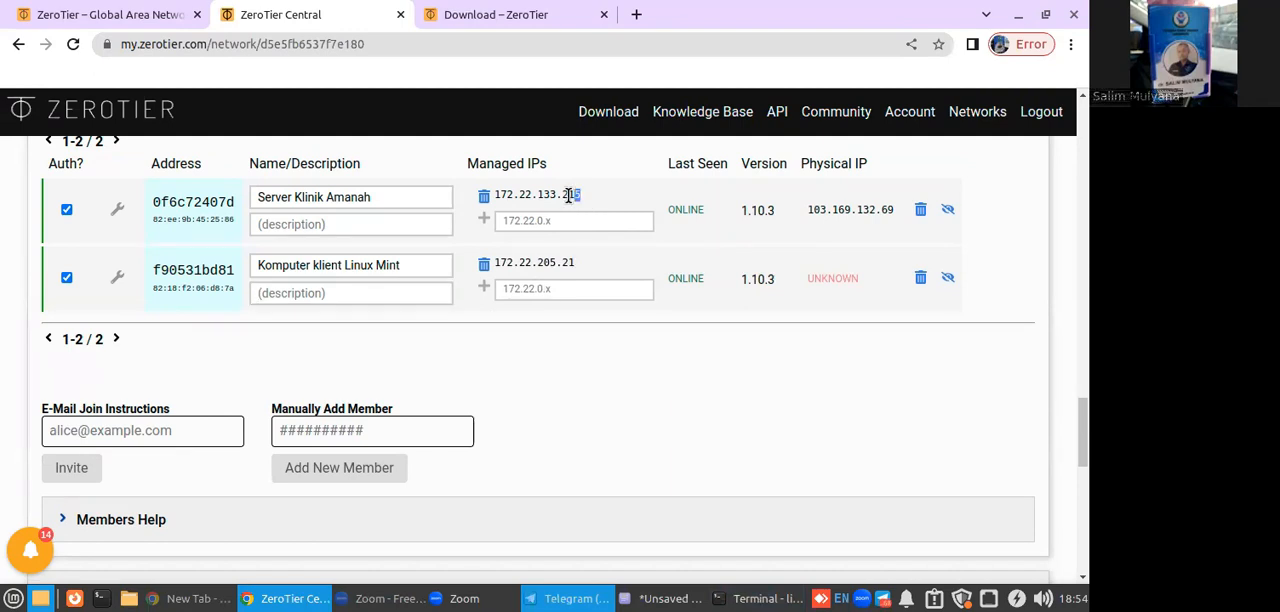
{"action": "left_click_drag", "start_coordinate": [582, 194], "coordinate": [495, 194]}
{"action": "right_click", "coordinate": [514, 198]}
{"action": "left_click", "coordinate": [545, 209]}
Ping 172.22.133.215 from the local terminal and stop the ping after a few replies.
{"action": "left_click", "coordinate": [755, 598]}
{"action": "type", "text": "ping"}
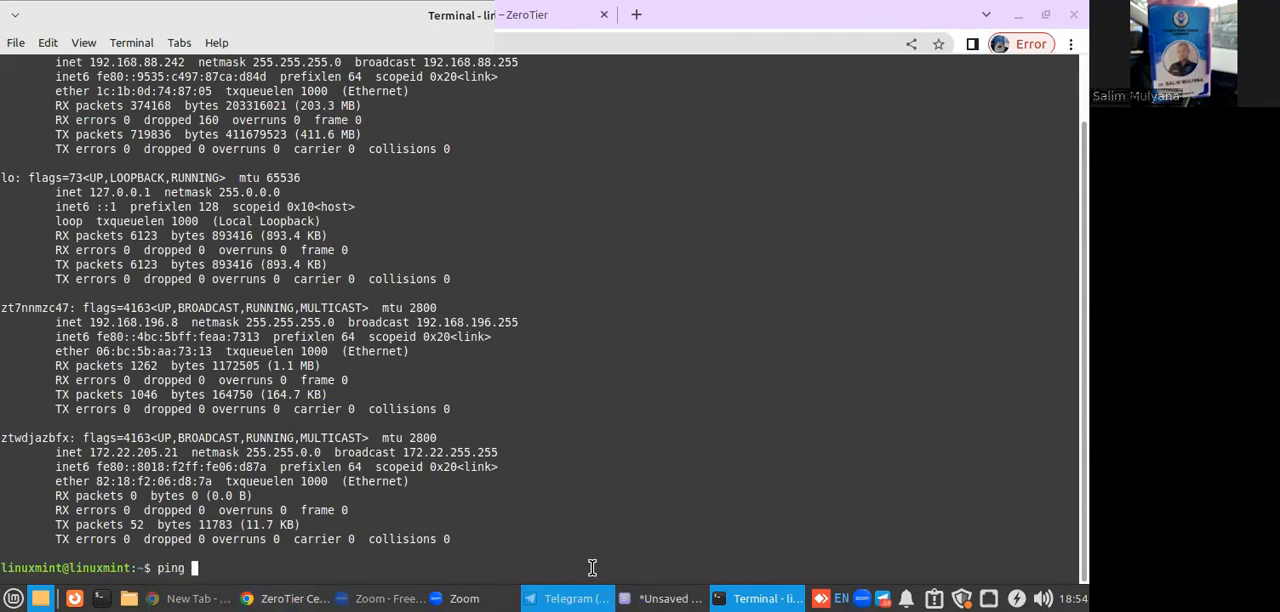
{"action": "right_click", "coordinate": [593, 568]}
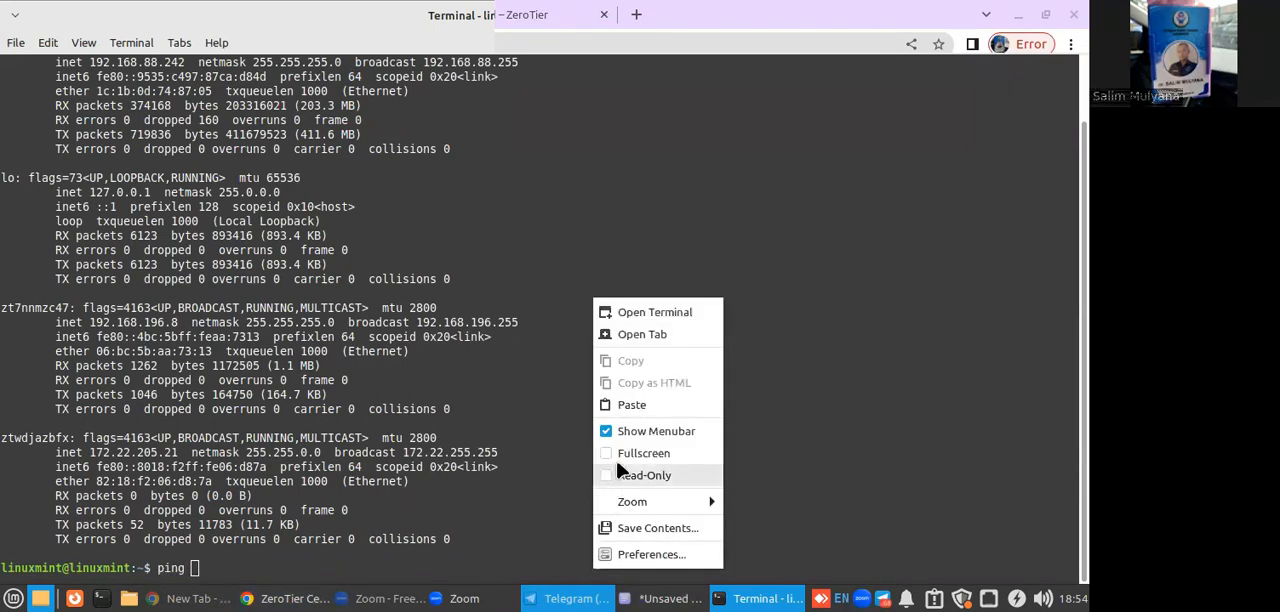
{"action": "left_click", "coordinate": [630, 405]}
{"action": "key", "text": "Return"}
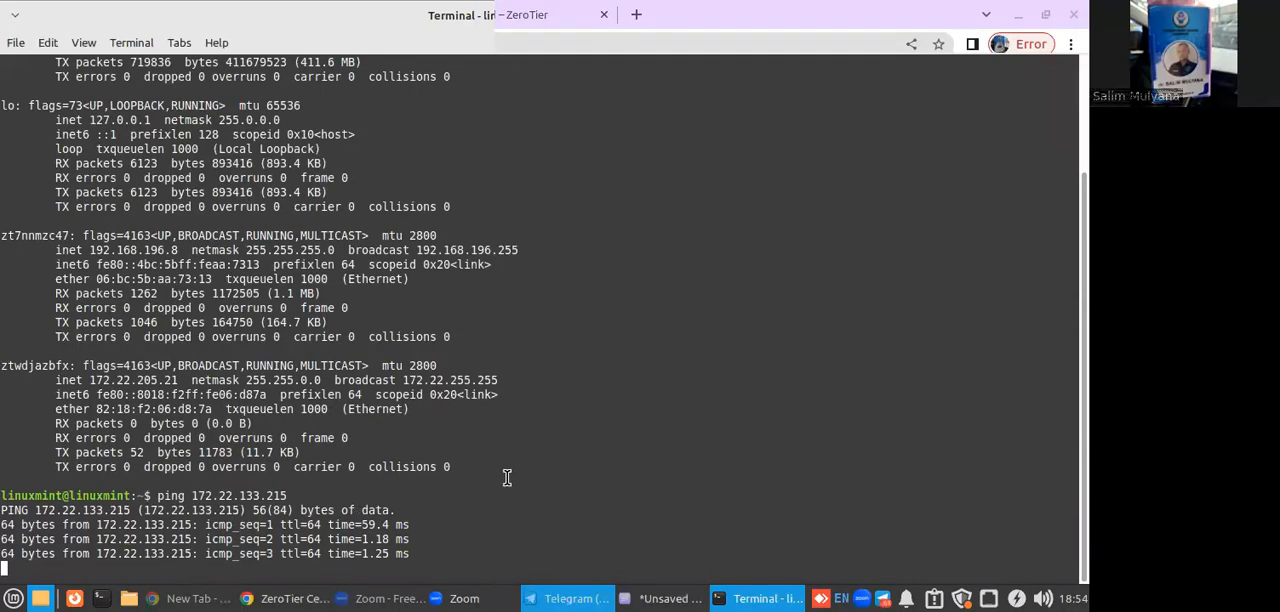
{"action": "key", "text": "ctrl+c"}
Copy the server address 172.22.133.215 from the ping command in the terminal.
{"action": "left_click_drag", "start_coordinate": [191, 438], "coordinate": [286, 440]}
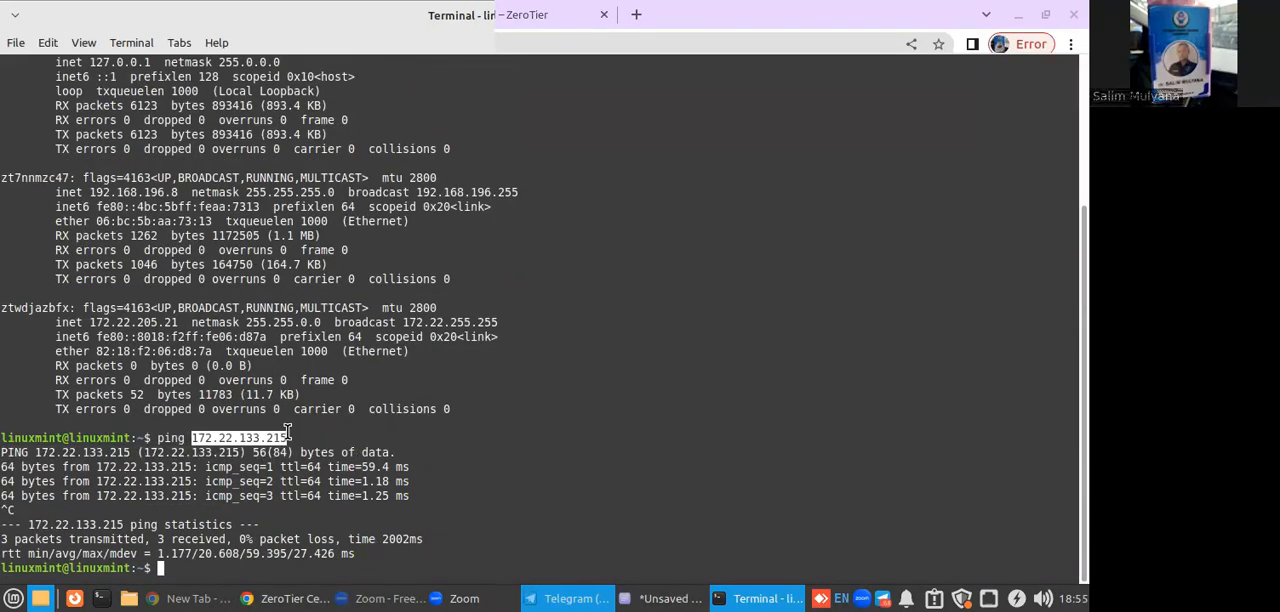
{"action": "right_click", "coordinate": [283, 435]}
{"action": "left_click", "coordinate": [316, 224]}
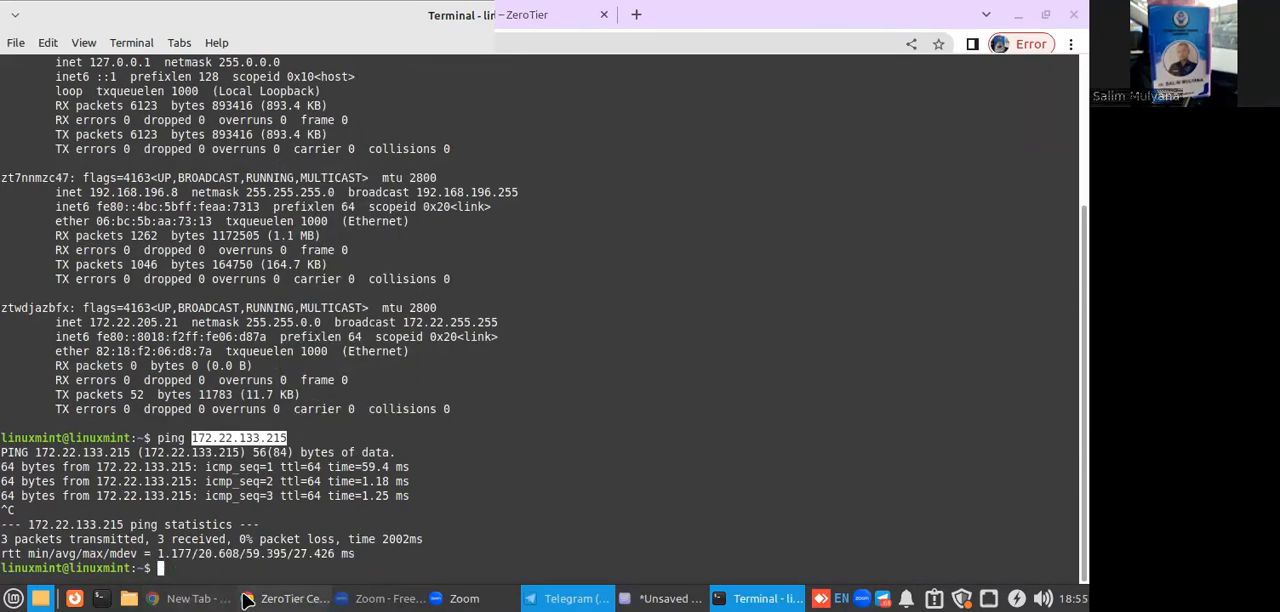
Open the KhanzaHMSLinux folder in the file manager and launch KhanzaPengenkripsiTeks.jar from it.
{"action": "left_click", "coordinate": [141, 595]}
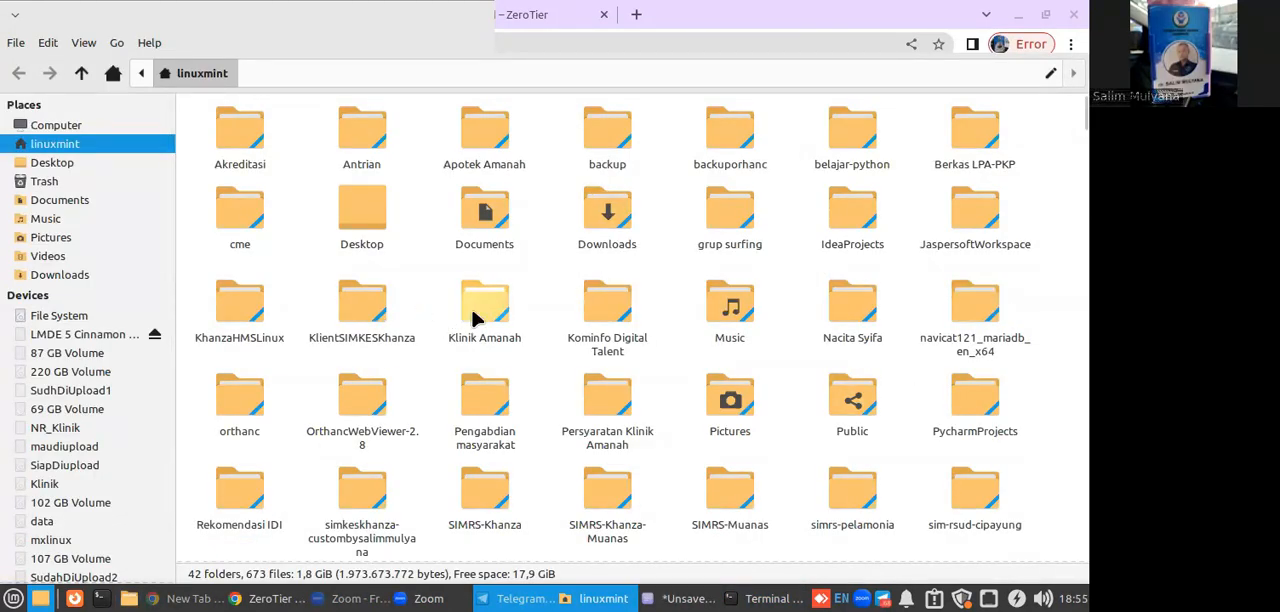
{"action": "double_click", "coordinate": [252, 320]}
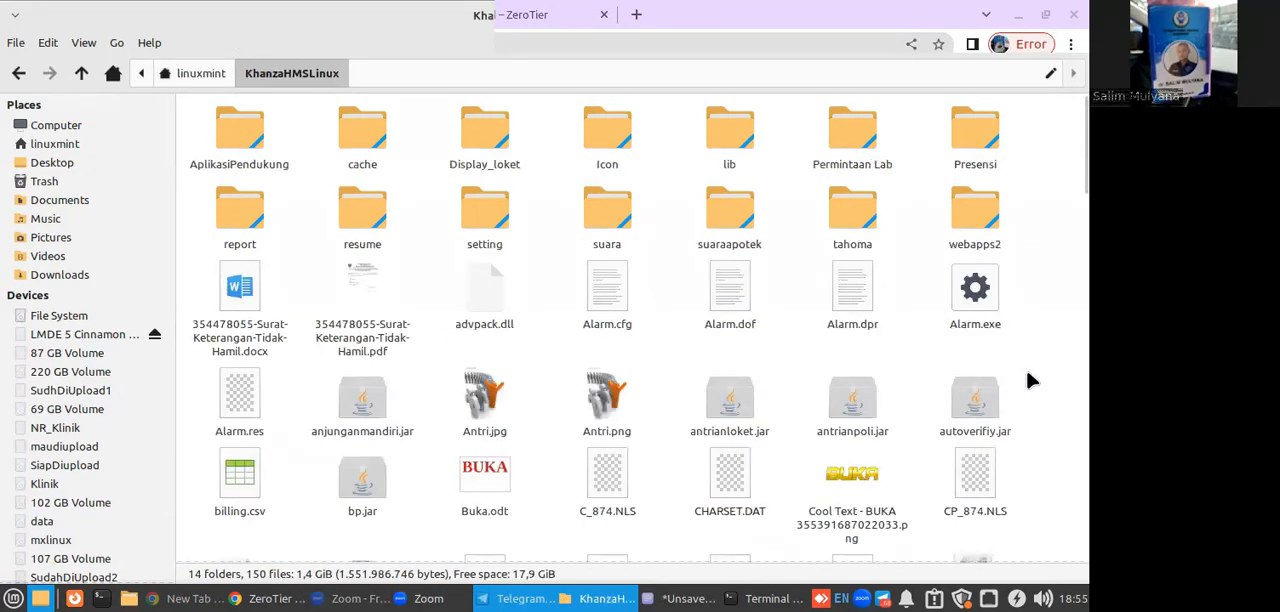
{"action": "scroll", "coordinate": [1035, 378], "scroll_direction": "down", "scroll_amount": 5}
{"action": "scroll", "coordinate": [1035, 378], "scroll_direction": "down", "scroll_amount": 15}
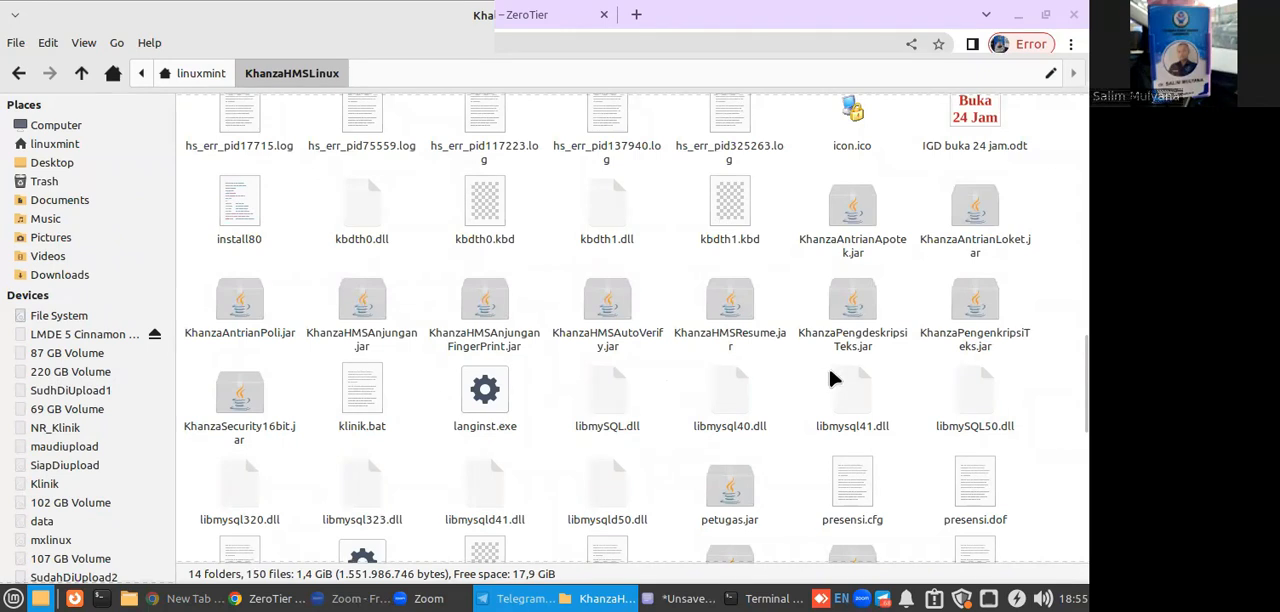
{"action": "left_click", "coordinate": [970, 345]}
{"action": "right_click", "coordinate": [970, 345]}
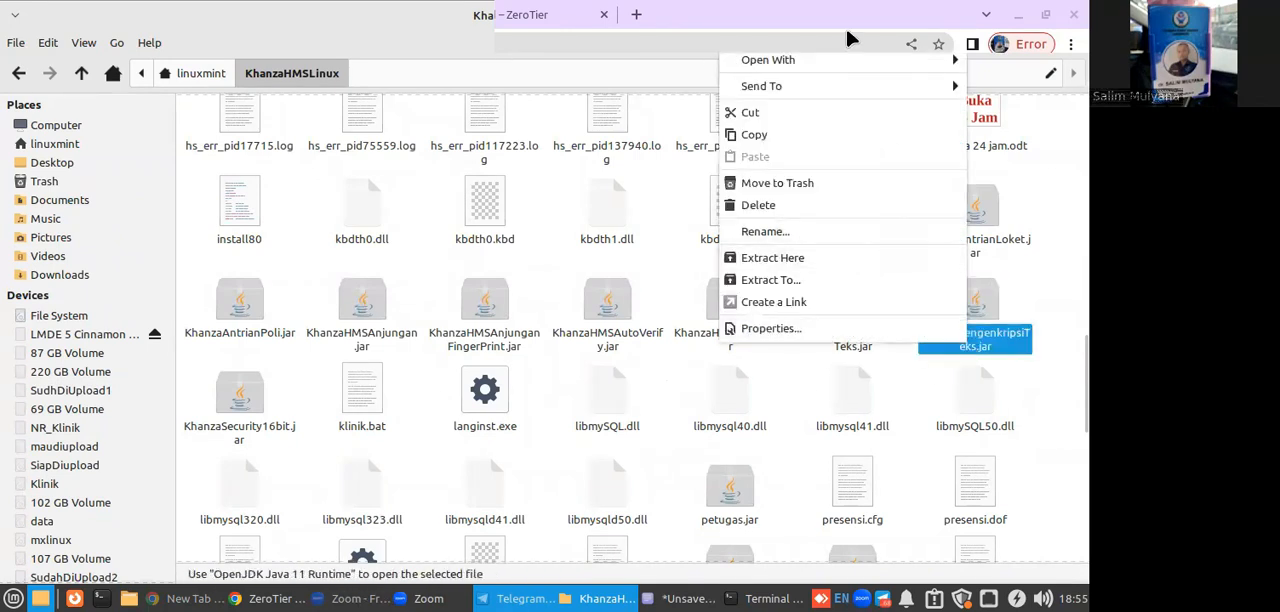
{"action": "left_click", "coordinate": [847, 32]}
Generate the encrypted form of 172.22.133.215 in Khanza Pengenkripsi Teks and copy the encryption result.
{"action": "left_click", "coordinate": [483, 257]}
{"action": "key", "text": "ctrl+v"}
{"action": "left_click", "coordinate": [423, 295]}
{"action": "left_click", "coordinate": [653, 349]}
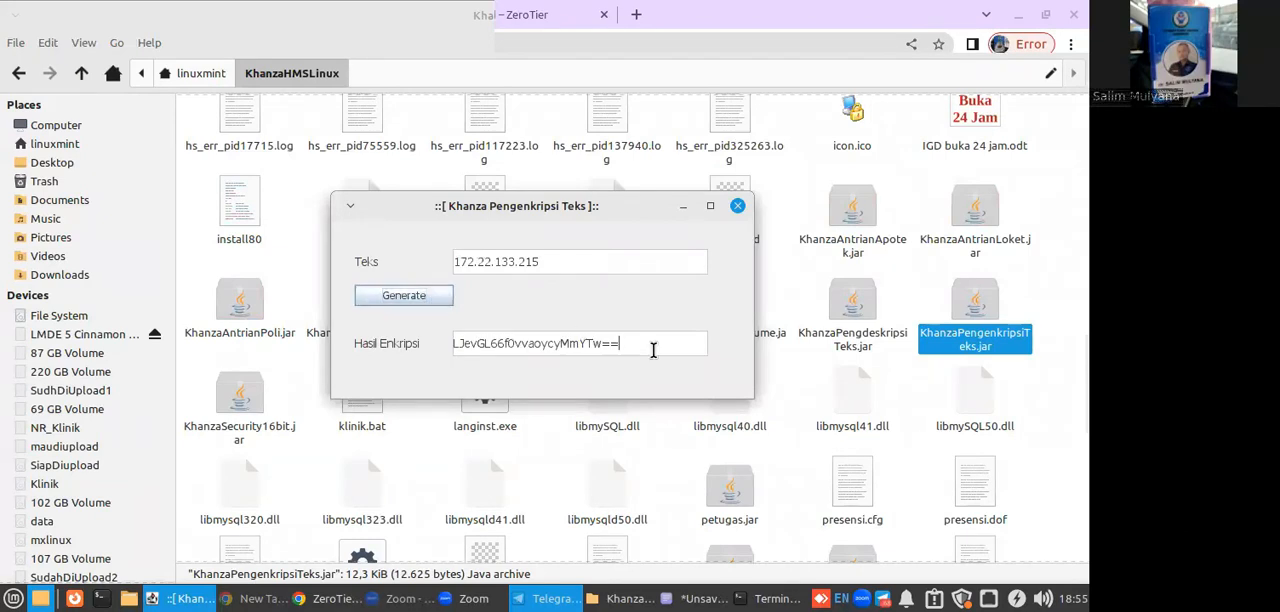
{"action": "left_click_drag", "start_coordinate": [653, 349], "coordinate": [275, 335]}
Return to the KhanzaHMSLinux folder, enter its setting subfolder and open database.xml in the text editor.
{"action": "left_click", "coordinate": [278, 218]}
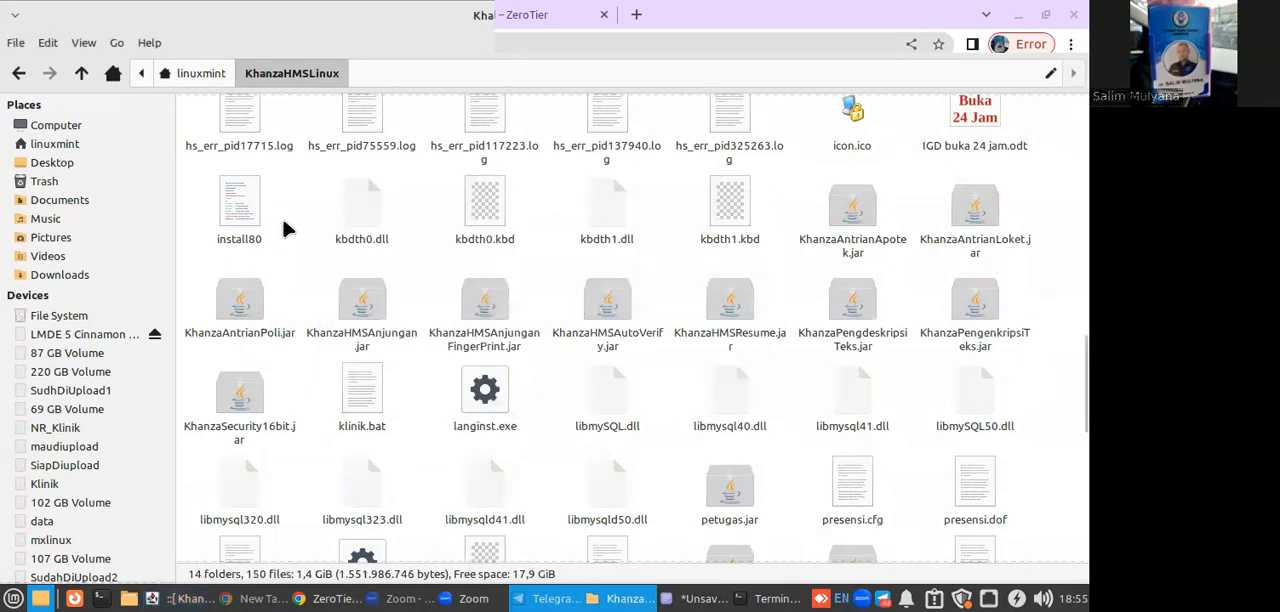
{"action": "scroll", "coordinate": [283, 228], "scroll_direction": "up", "scroll_amount": 15}
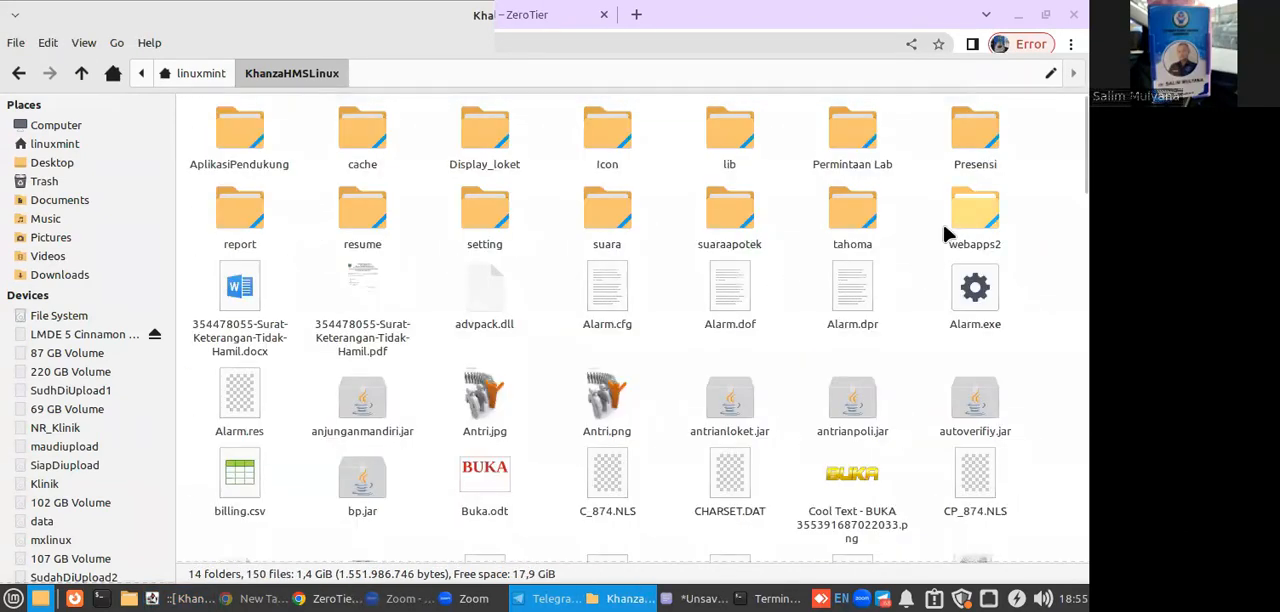
{"action": "double_click", "coordinate": [484, 220]}
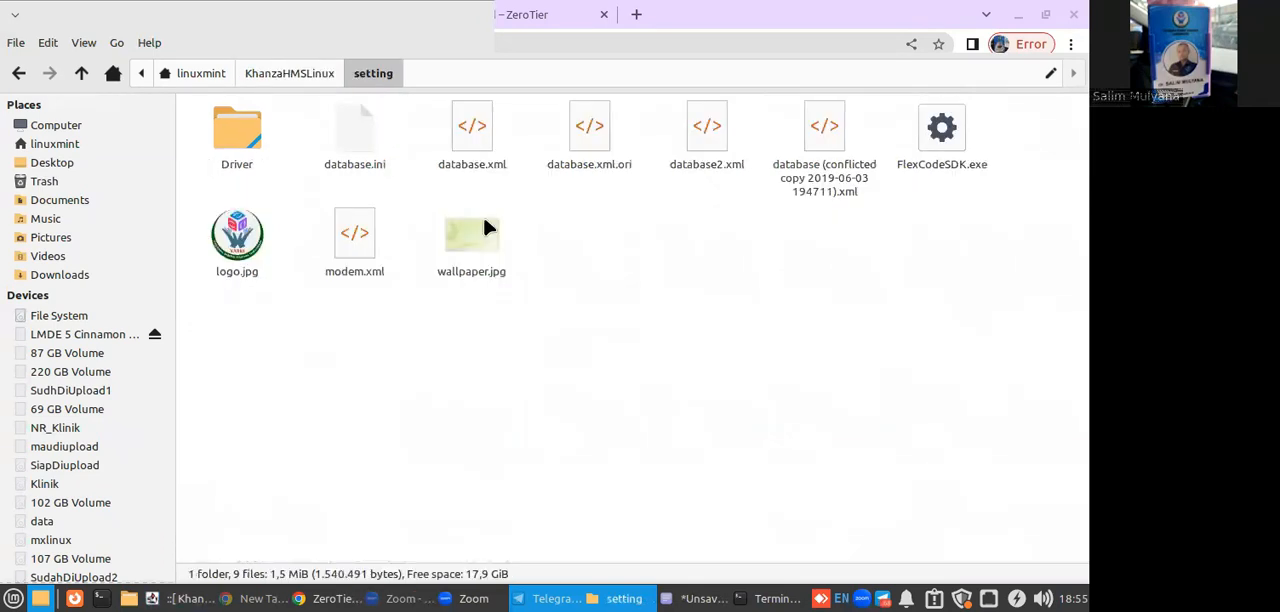
{"action": "left_click", "coordinate": [466, 176]}
{"action": "right_click", "coordinate": [465, 174]}
{"action": "mouse_move", "coordinate": [509, 212]}
{"action": "left_click", "coordinate": [712, 207]}
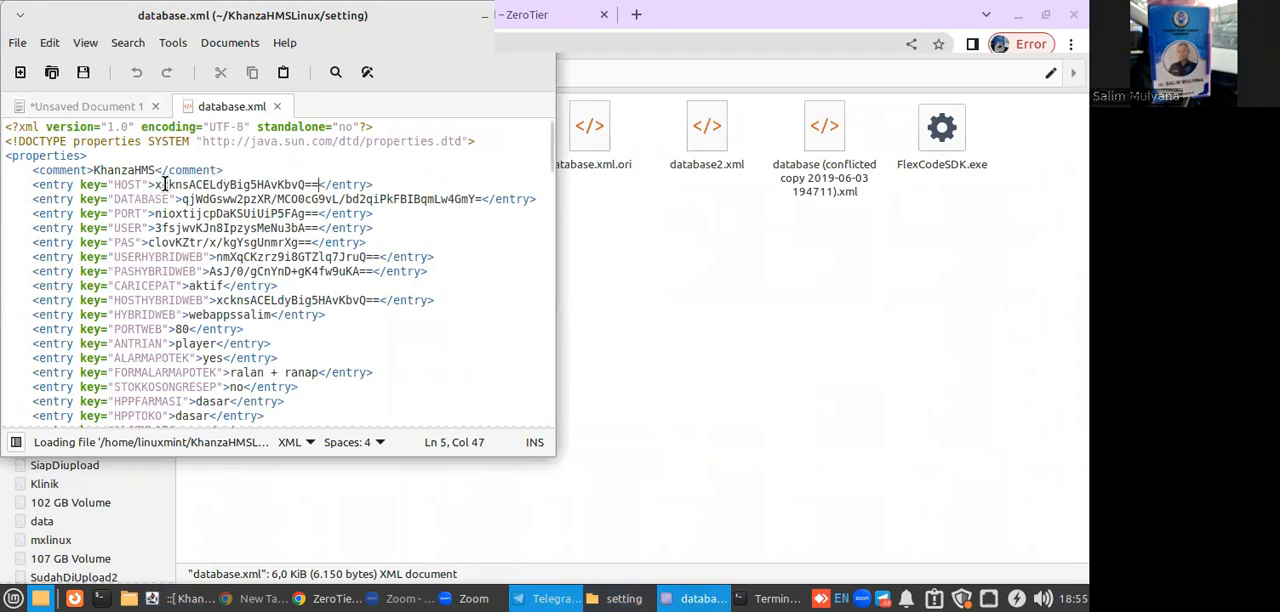
Replace the HOST entry's value in database.xml with the copied encrypted server IP and save the file.
{"action": "left_click_drag", "start_coordinate": [155, 185], "coordinate": [317, 181]}
{"action": "key", "text": "ctrl+v"}
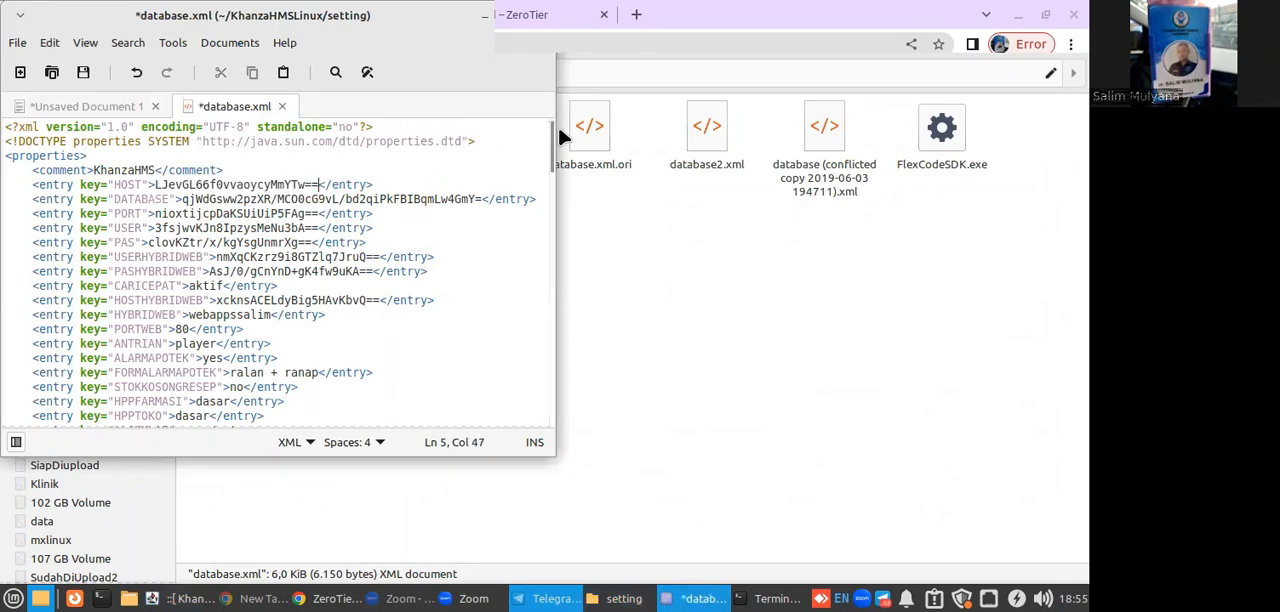
{"action": "left_click", "coordinate": [83, 72]}
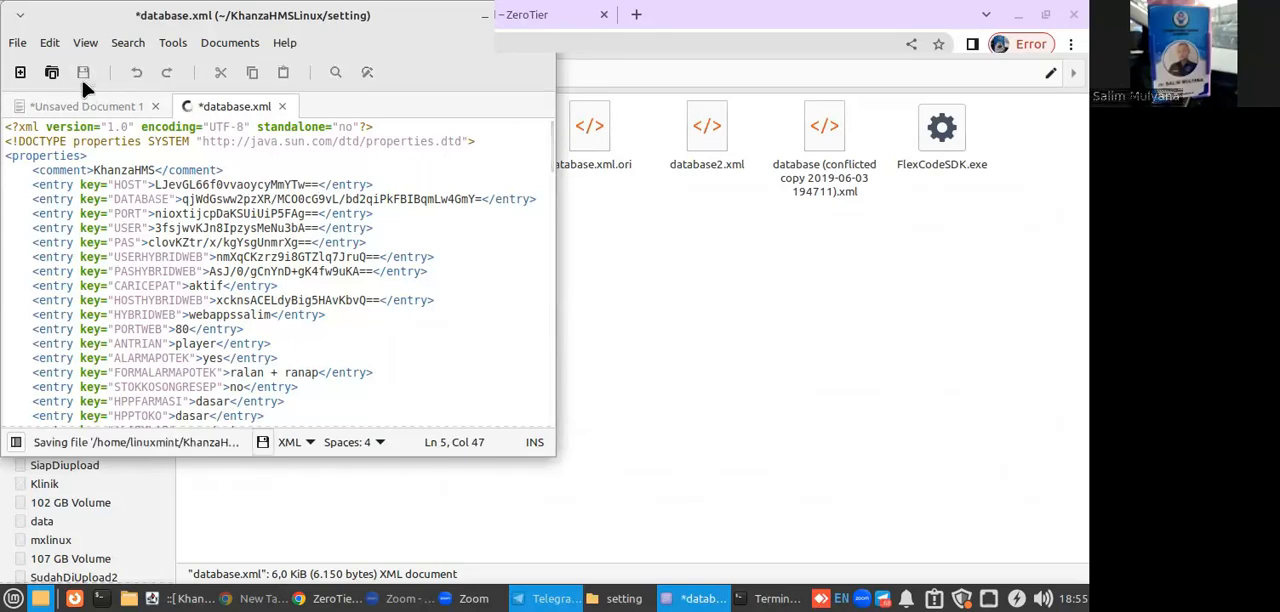
Go back to the KhanzaHMSLinux folder in the file manager and open a terminal in that folder.
{"action": "left_click", "coordinate": [740, 296]}
{"action": "left_click", "coordinate": [258, 80]}
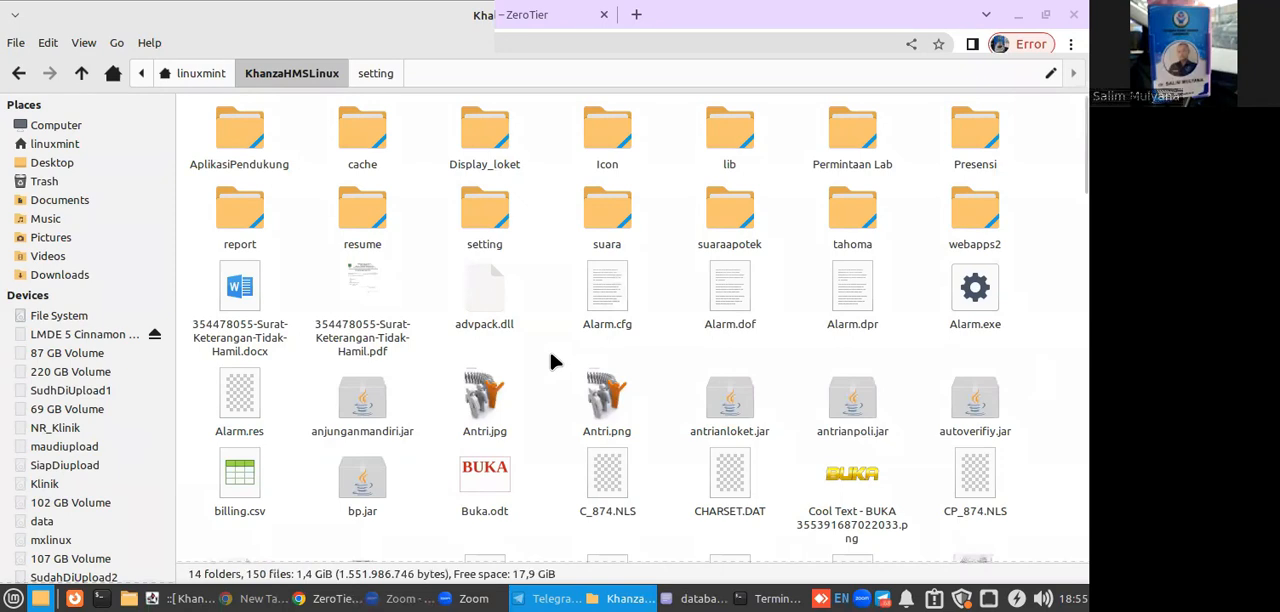
{"action": "scroll", "coordinate": [550, 353], "scroll_direction": "down", "scroll_amount": 5}
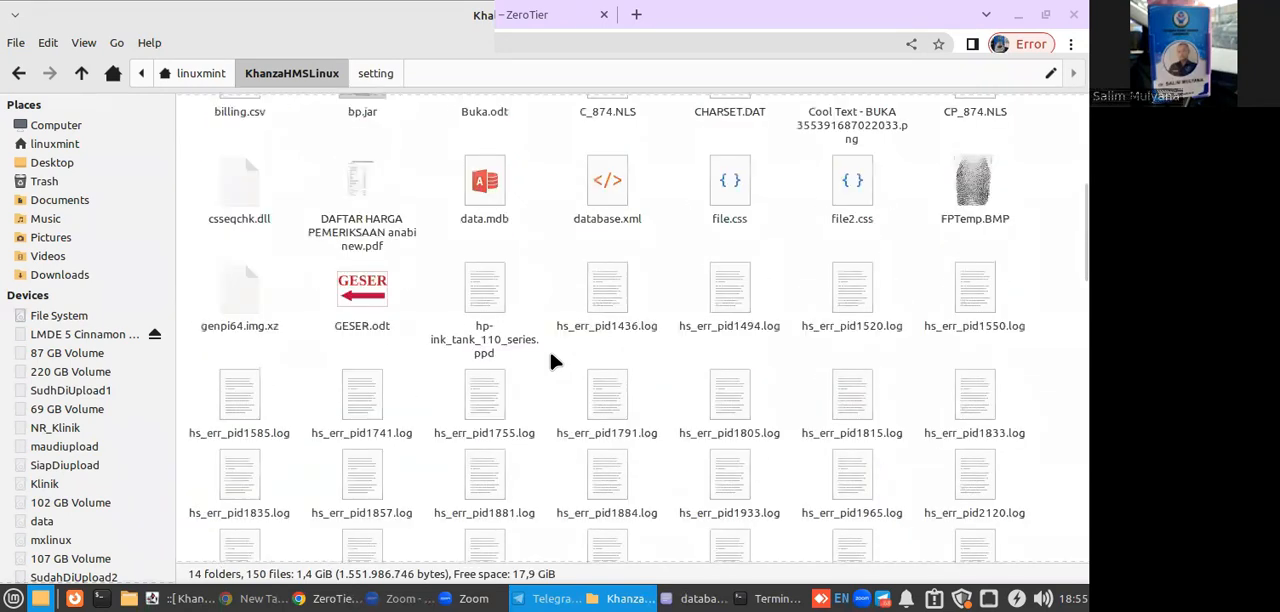
{"action": "scroll", "coordinate": [550, 352], "scroll_direction": "down", "scroll_amount": 4}
{"action": "right_click", "coordinate": [541, 291]}
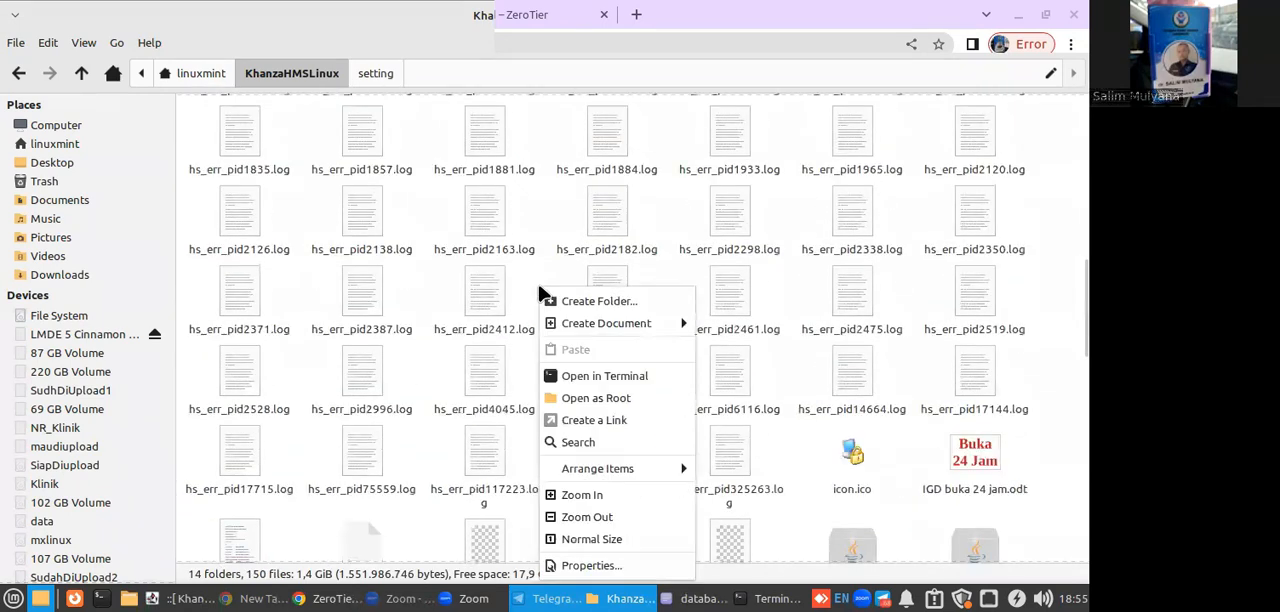
{"action": "left_click", "coordinate": [576, 374]}
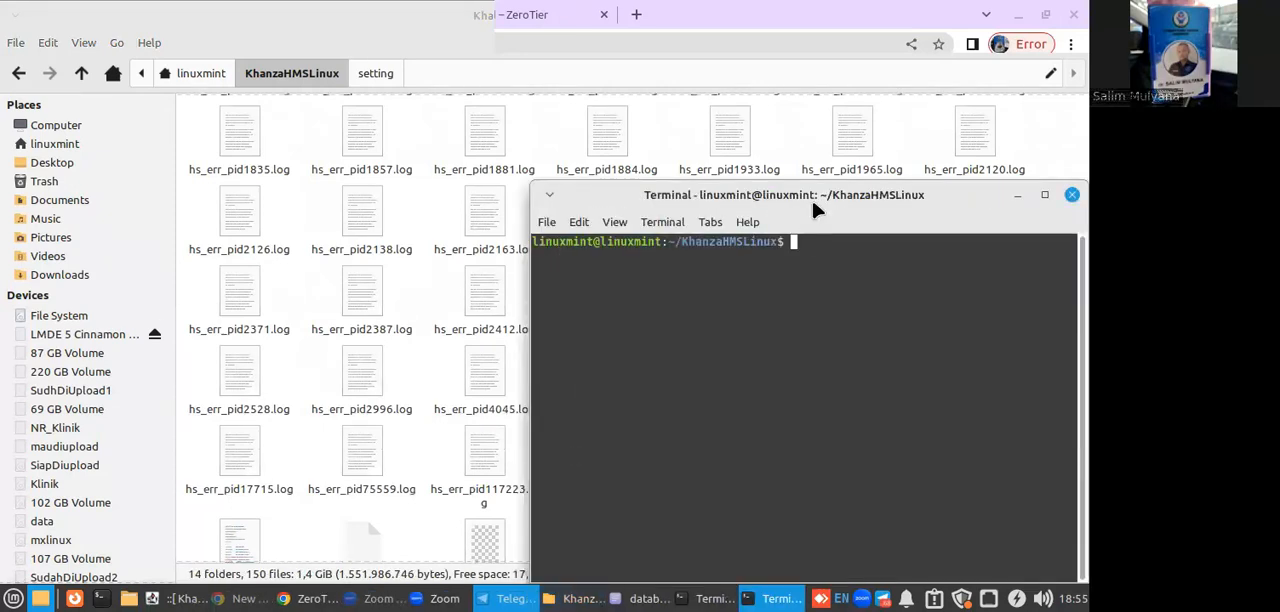
Try to start the application with java -jar SIMRSKhanza.jar, dismiss the message and close the terminal window.
{"action": "type", "text": "java -jar SIMRSK"}
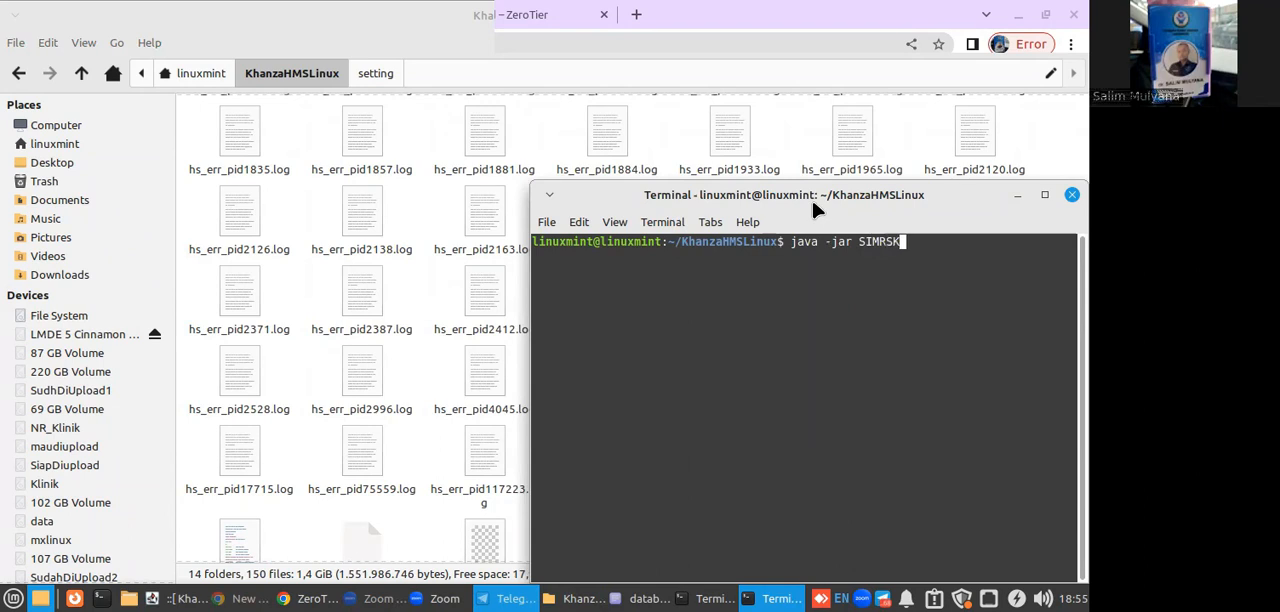
{"action": "type", "text": "hanza.jar"}
{"action": "key", "text": "Return"}
{"action": "left_click_drag", "start_coordinate": [814, 192], "coordinate": [562, 116]}
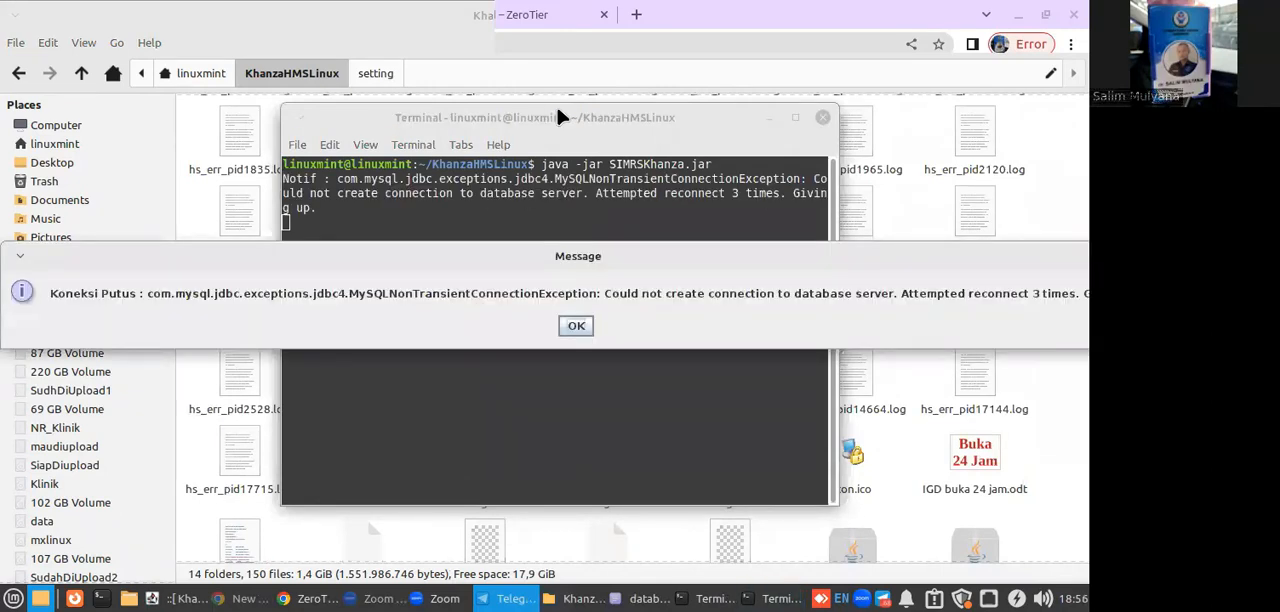
{"action": "left_click_drag", "start_coordinate": [573, 258], "coordinate": [628, 146]}
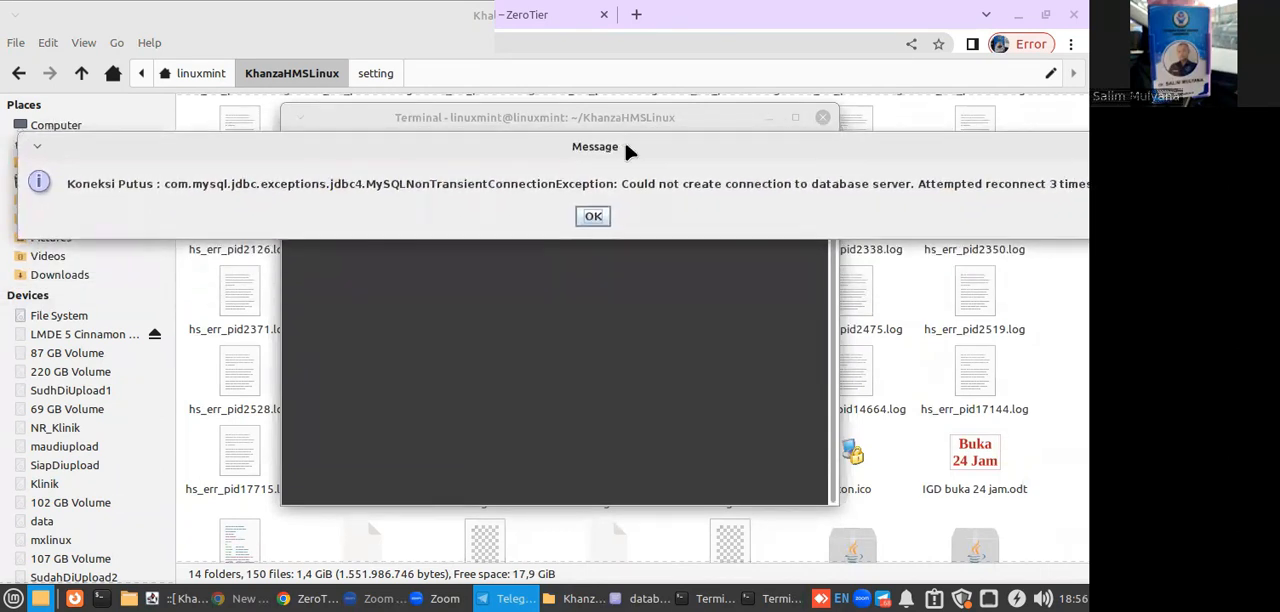
{"action": "left_click", "coordinate": [593, 216]}
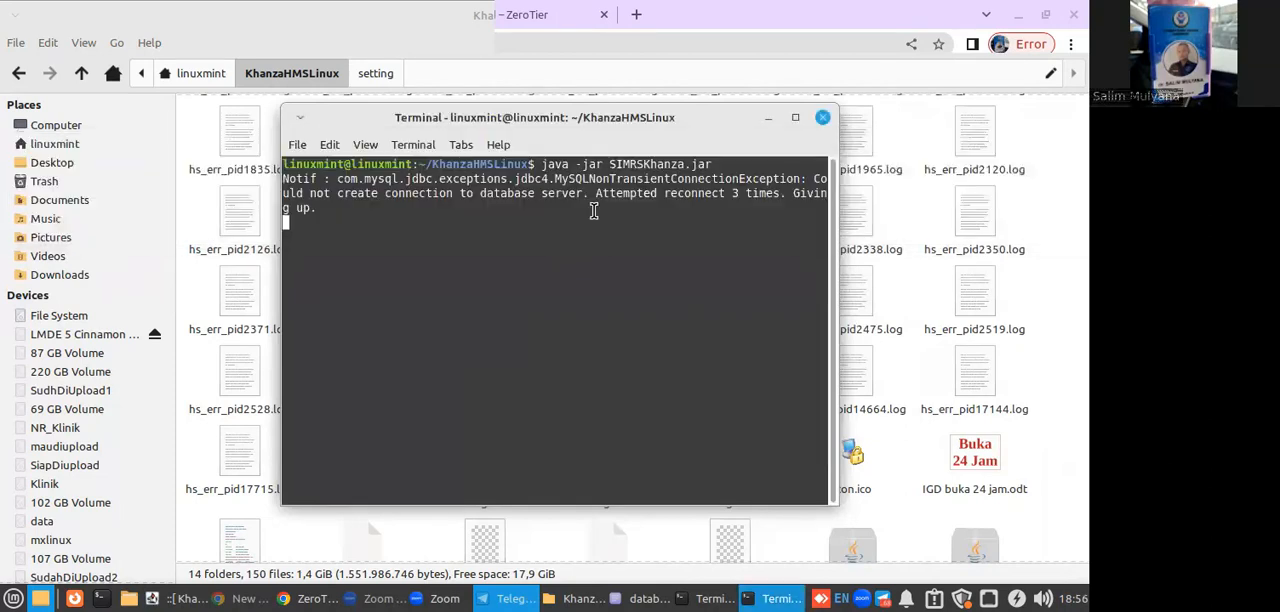
{"action": "left_click", "coordinate": [822, 117]}
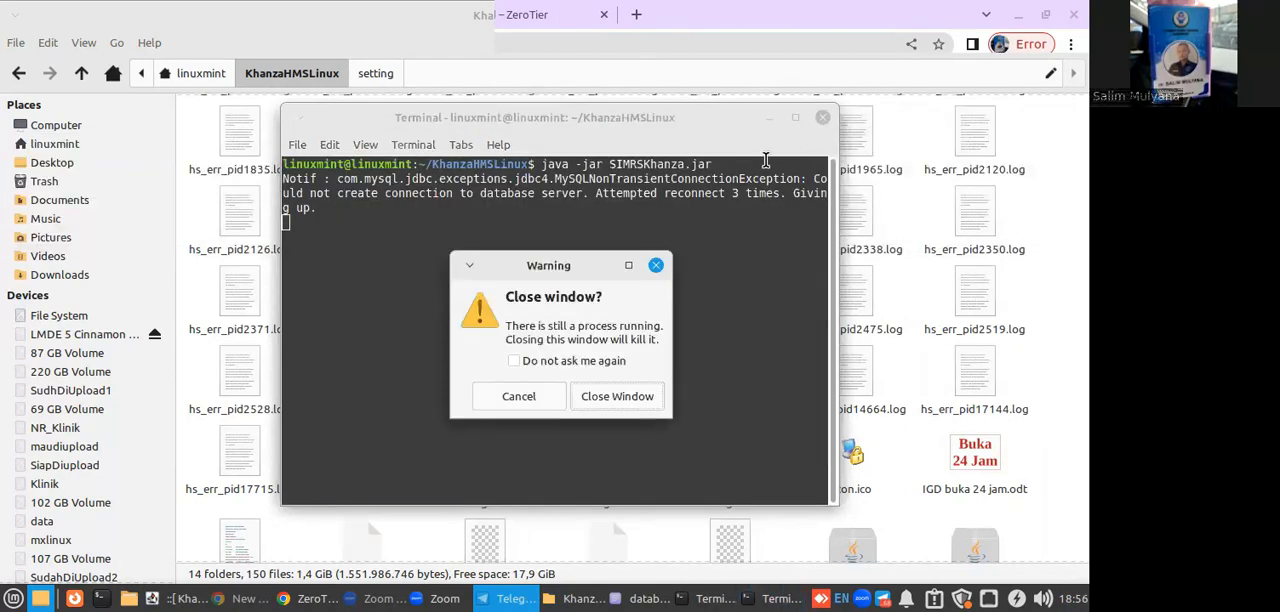
{"action": "left_click", "coordinate": [617, 396]}
Undo the last change to the HOST entry in database.xml, save the file and minimize the text editor.
{"action": "left_click", "coordinate": [694, 598]}
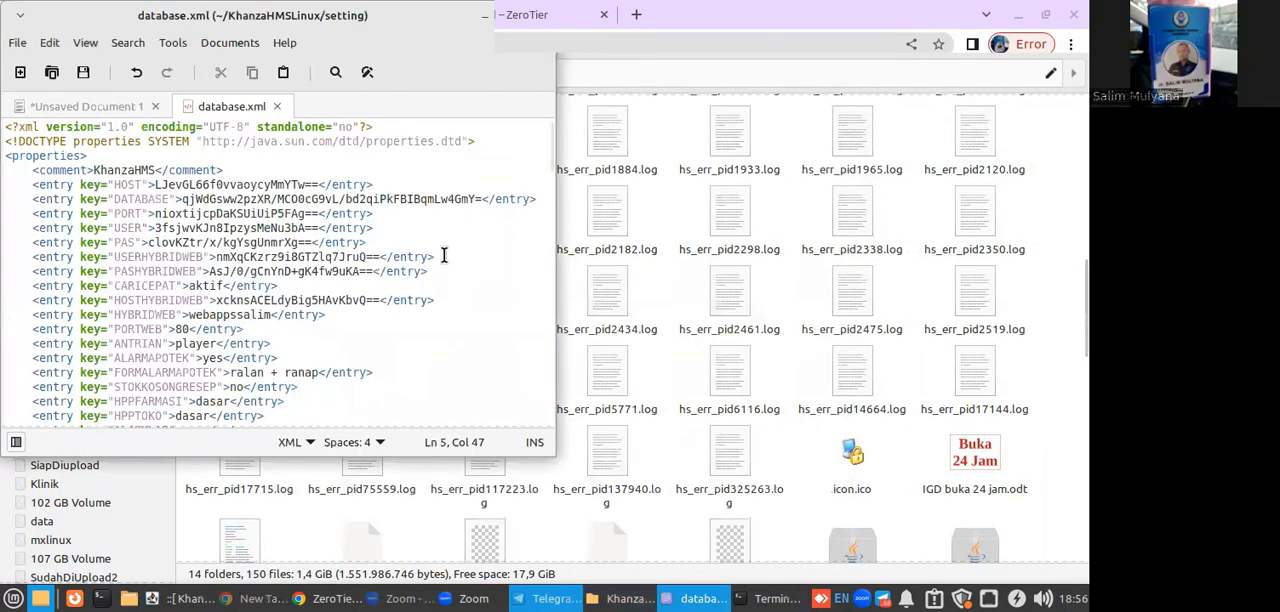
{"action": "key", "text": "ctrl+z"}
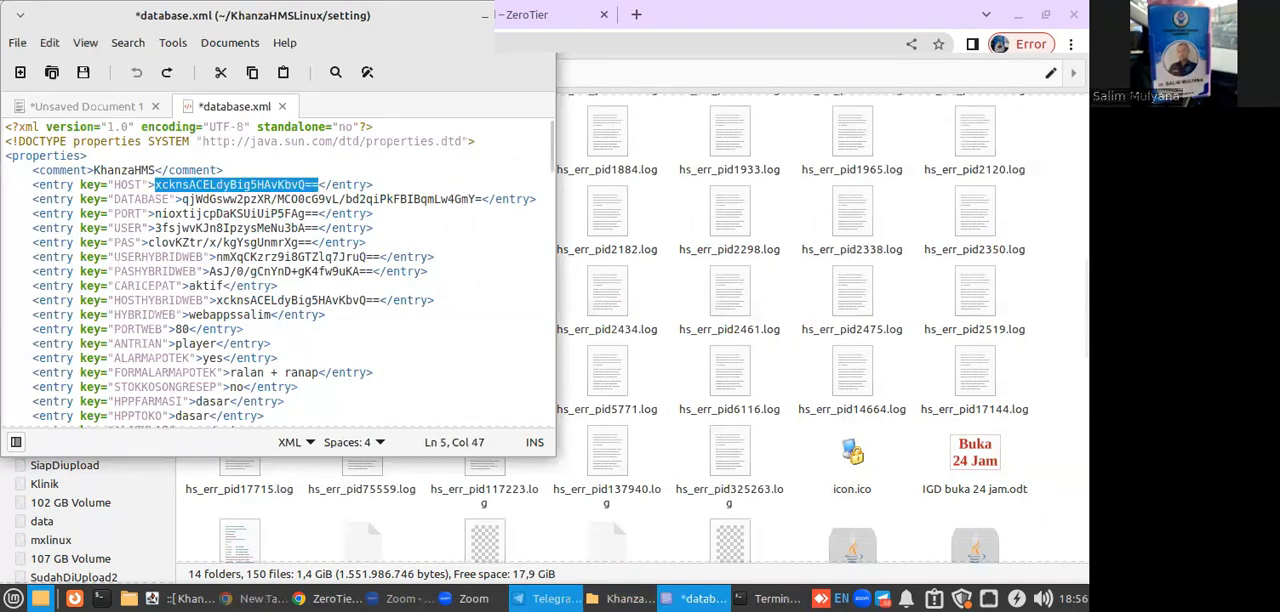
{"action": "left_click", "coordinate": [83, 78]}
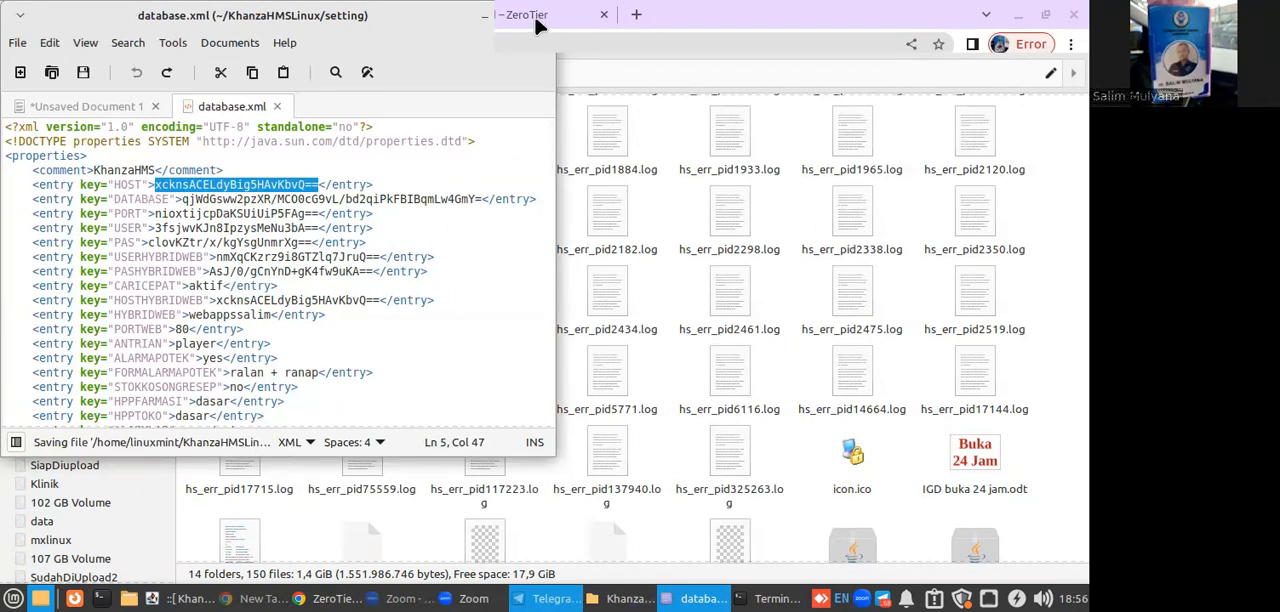
{"action": "left_click", "coordinate": [484, 14]}
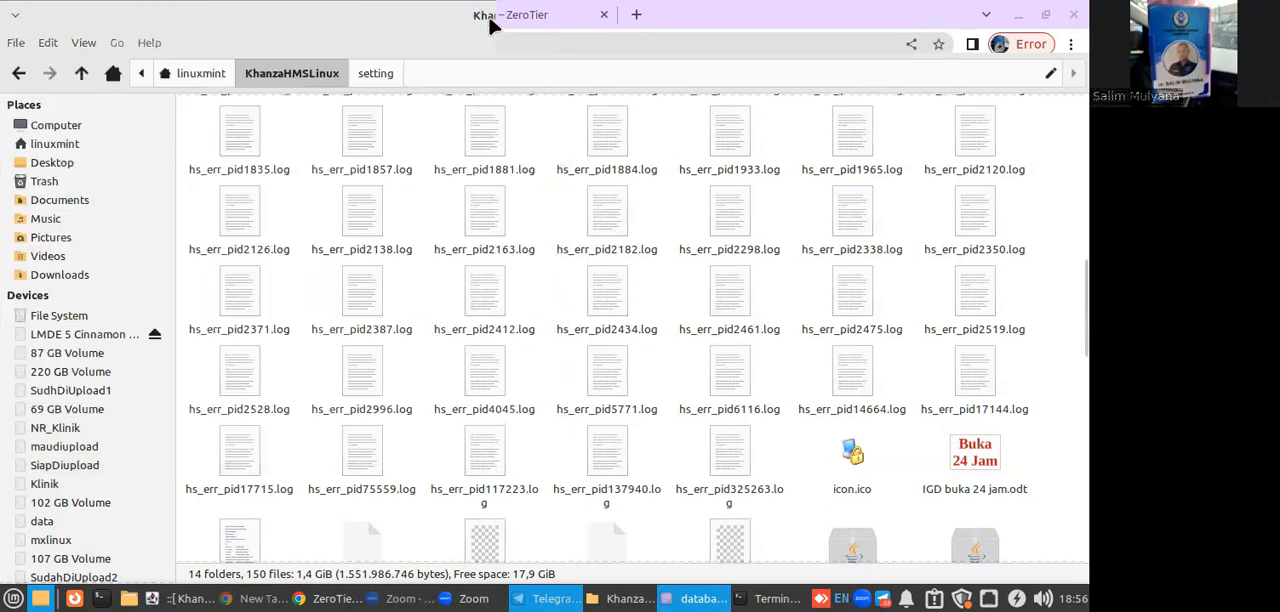
From the linuxmint home folder, open KlientSIMKESKhanza, its RSAndalusiaSerang subfolder and the KhanzaHMS folder inside it.
{"action": "left_click", "coordinate": [198, 76]}
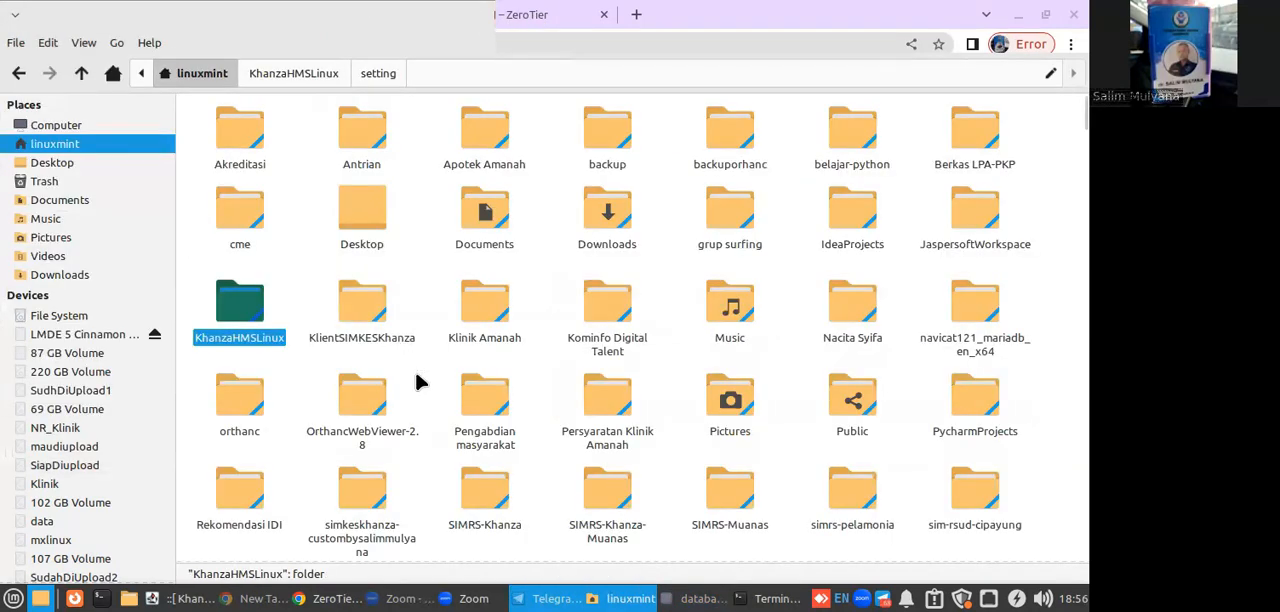
{"action": "left_click", "coordinate": [416, 378]}
{"action": "double_click", "coordinate": [395, 342]}
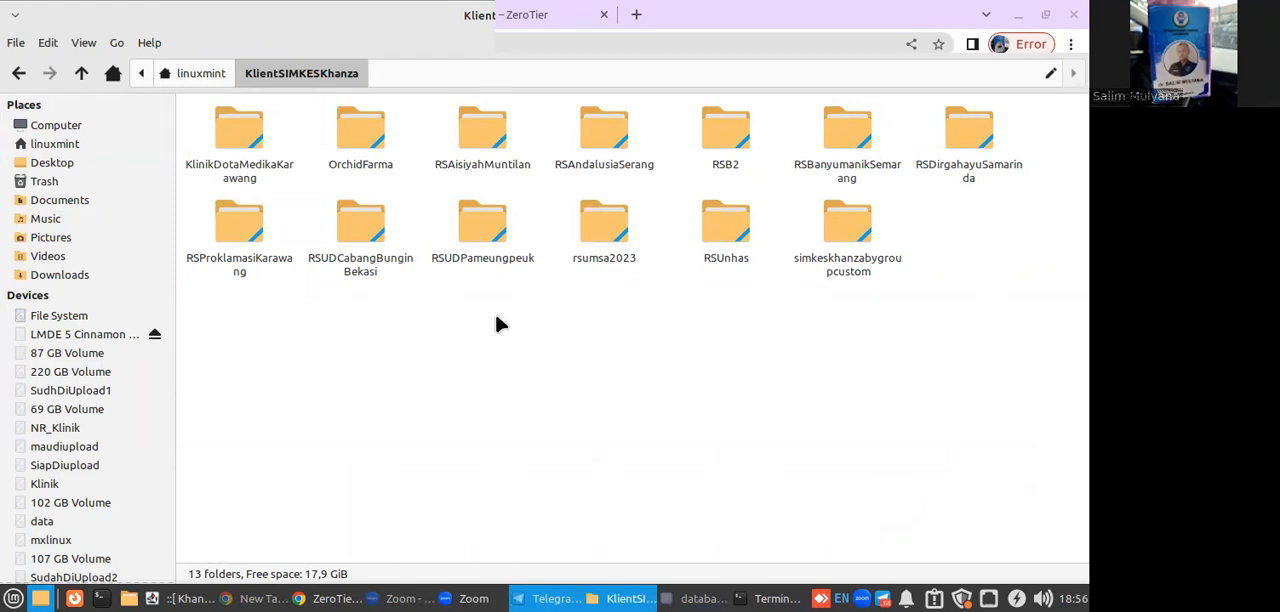
{"action": "double_click", "coordinate": [590, 133]}
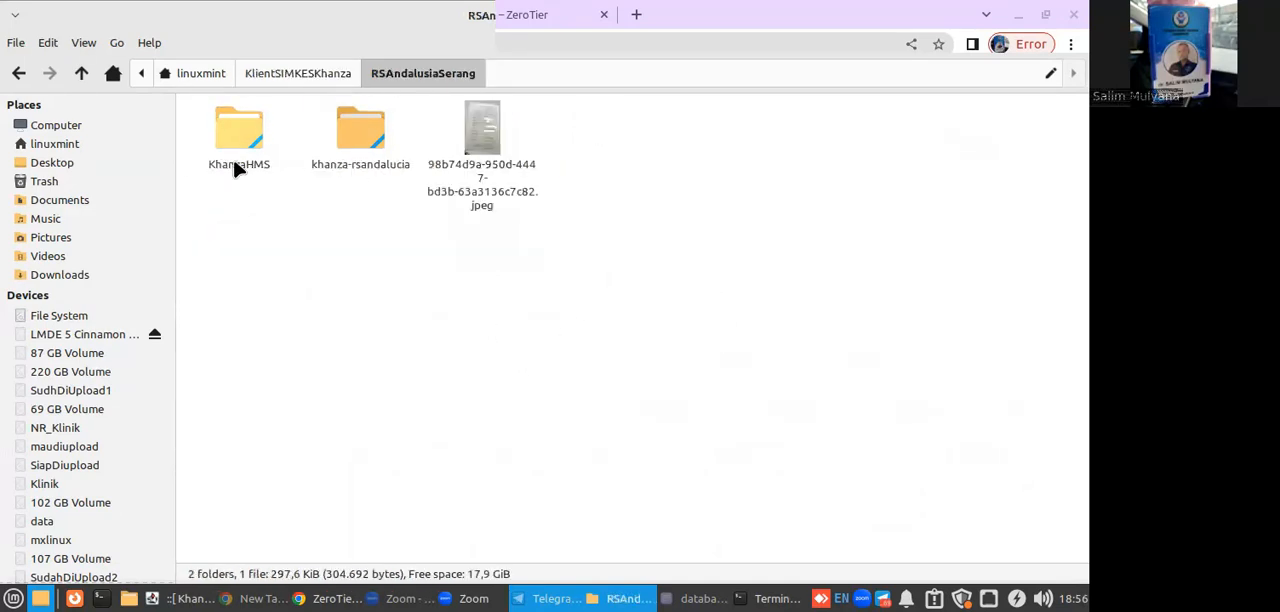
{"action": "double_click", "coordinate": [262, 160]}
Open a terminal in the KhanzaHMS folder, start the client with java -jar khanza.jar and exit the application again.
{"action": "right_click", "coordinate": [320, 260]}
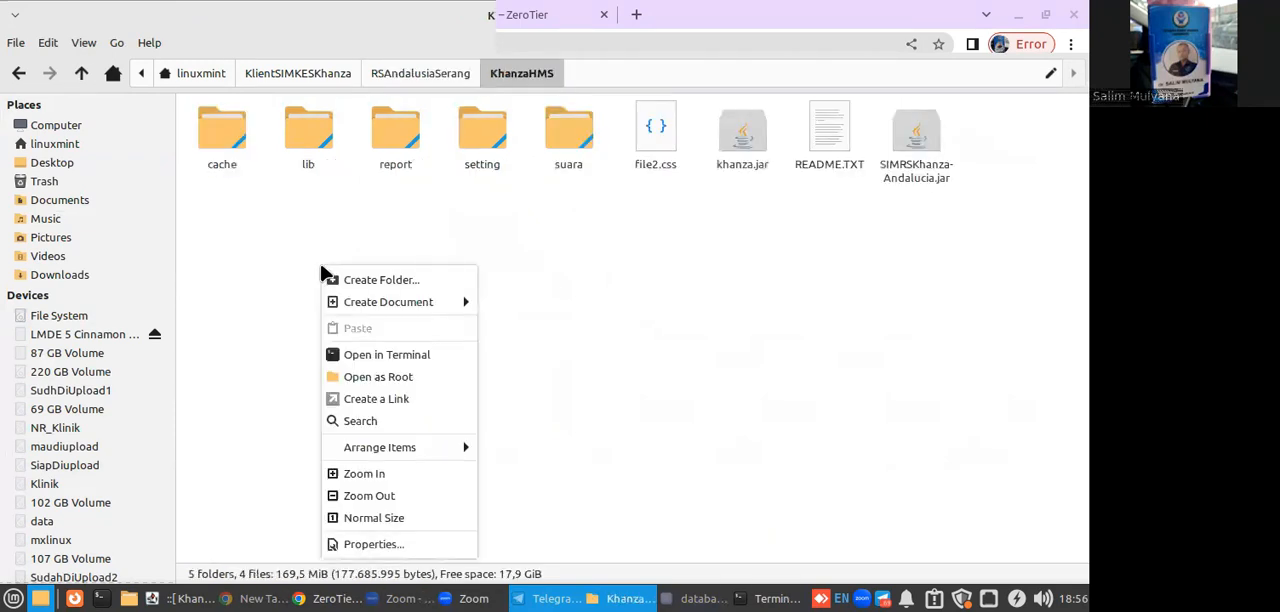
{"action": "left_click", "coordinate": [355, 355]}
{"action": "type", "text": "java "}
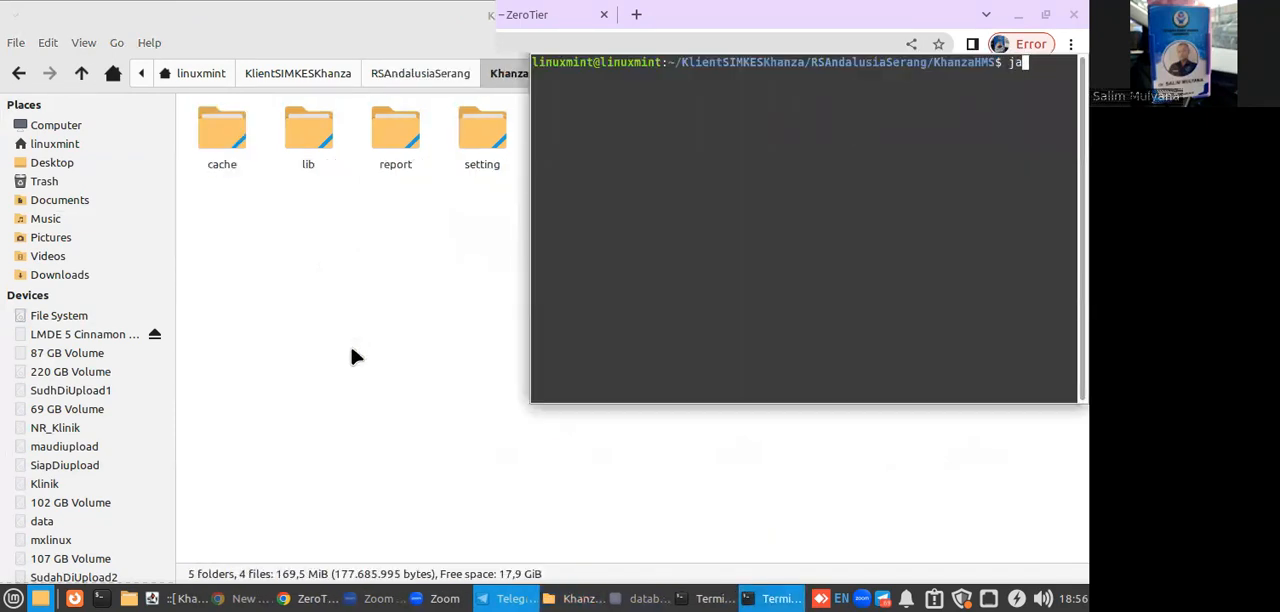
{"action": "type", "text": "-jar khanza.jar"}
{"action": "key", "text": "Return"}
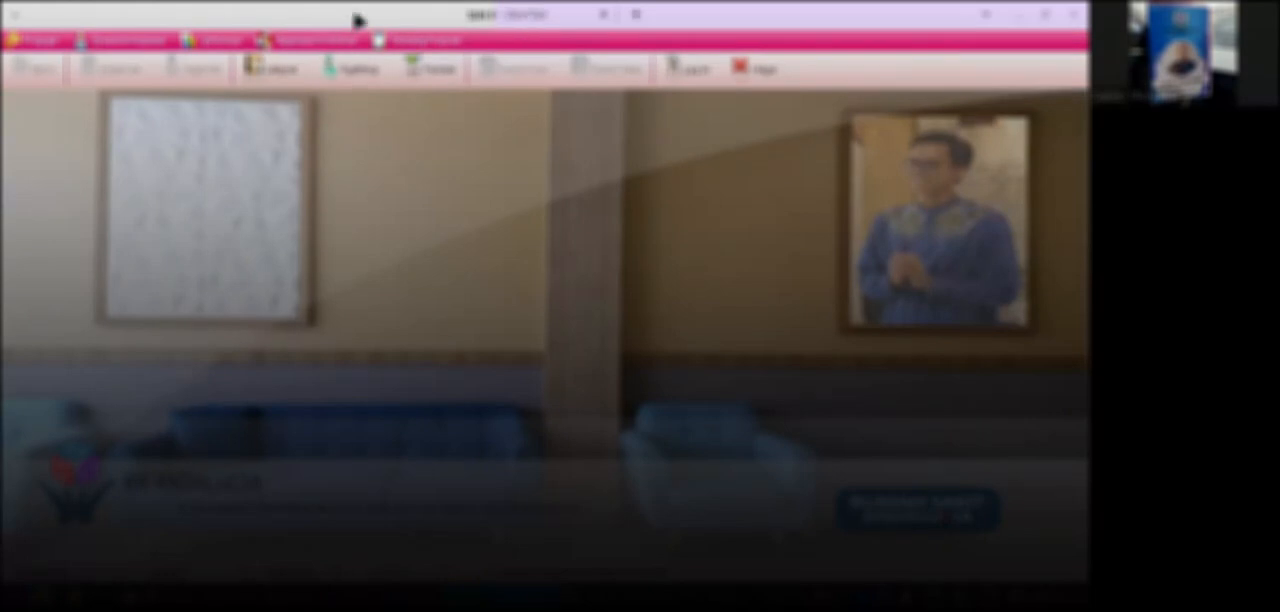
{"action": "left_click", "coordinate": [762, 72]}
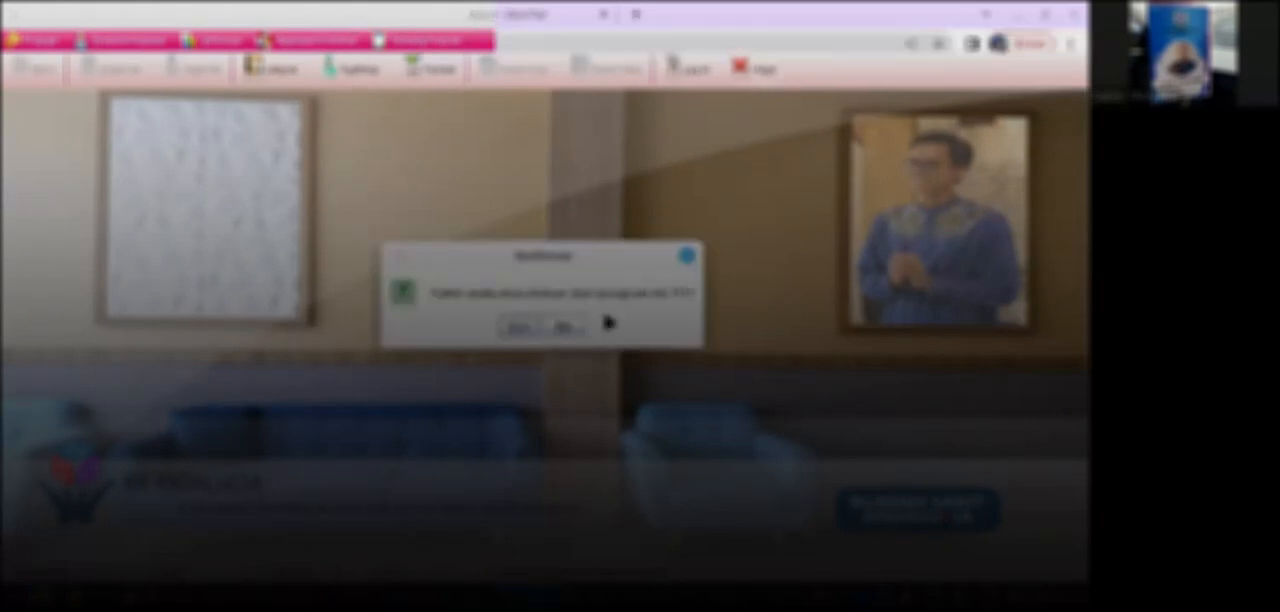
{"action": "left_click", "coordinate": [524, 328]}
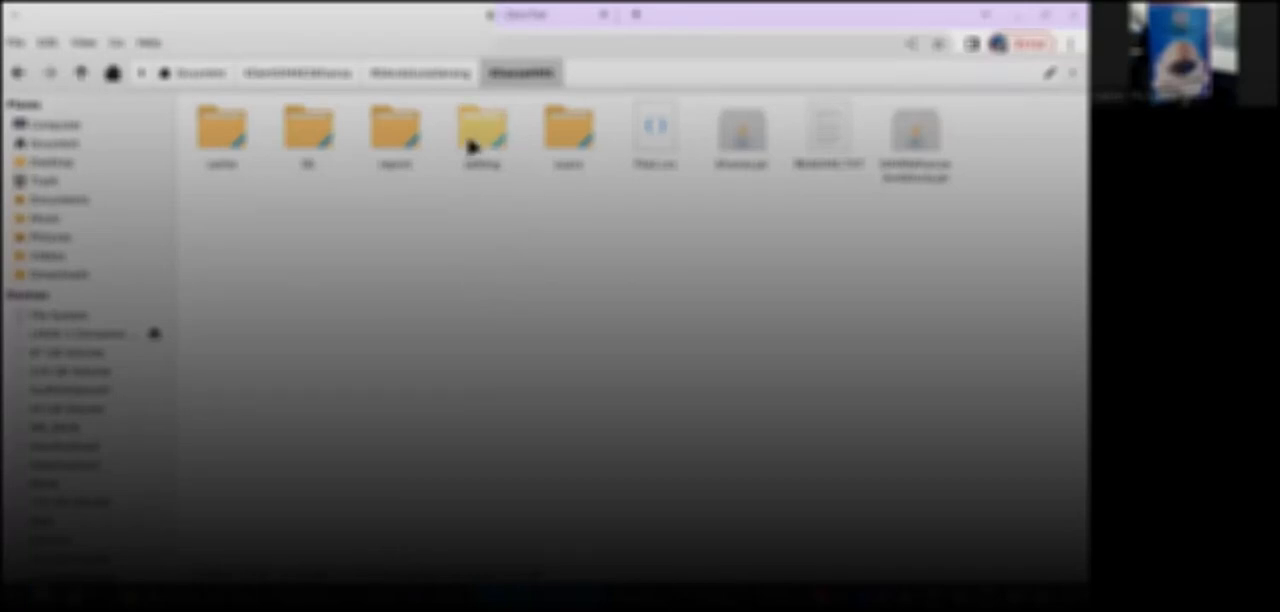
Open database.xml from the setting subfolder in the text editor and copy the encrypted value of its HOST entry.
{"action": "double_click", "coordinate": [472, 146]}
{"action": "right_click", "coordinate": [231, 176]}
{"action": "mouse_move", "coordinate": [260, 204]}
{"action": "left_click", "coordinate": [443, 212]}
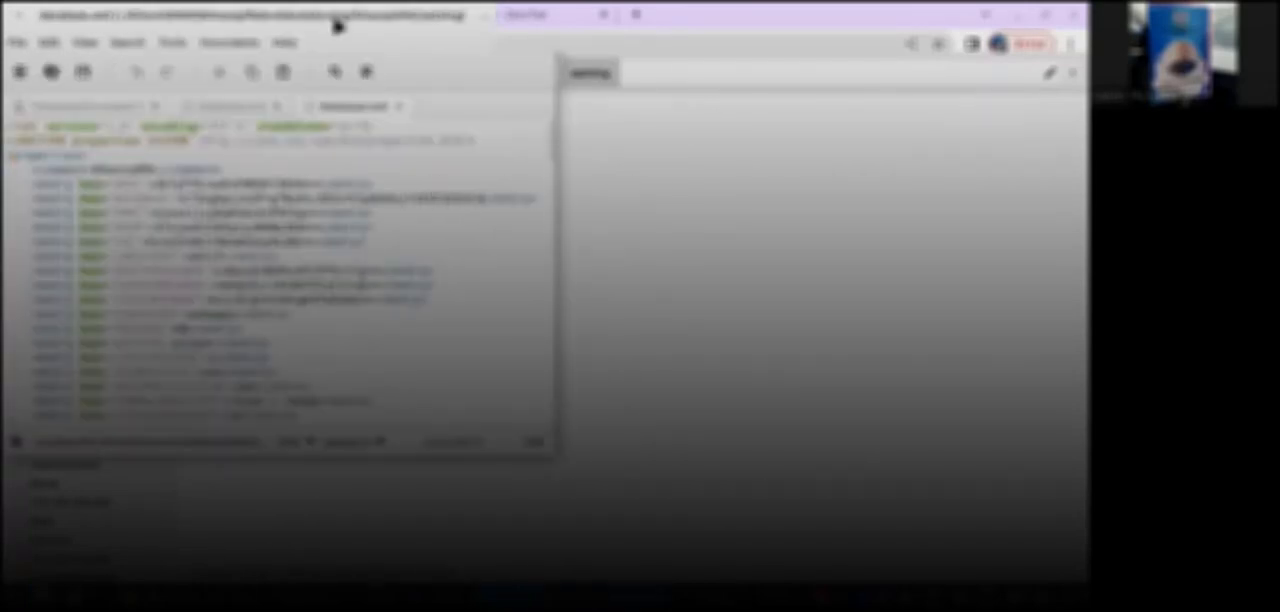
{"action": "left_click_drag", "start_coordinate": [337, 24], "coordinate": [537, 151]}
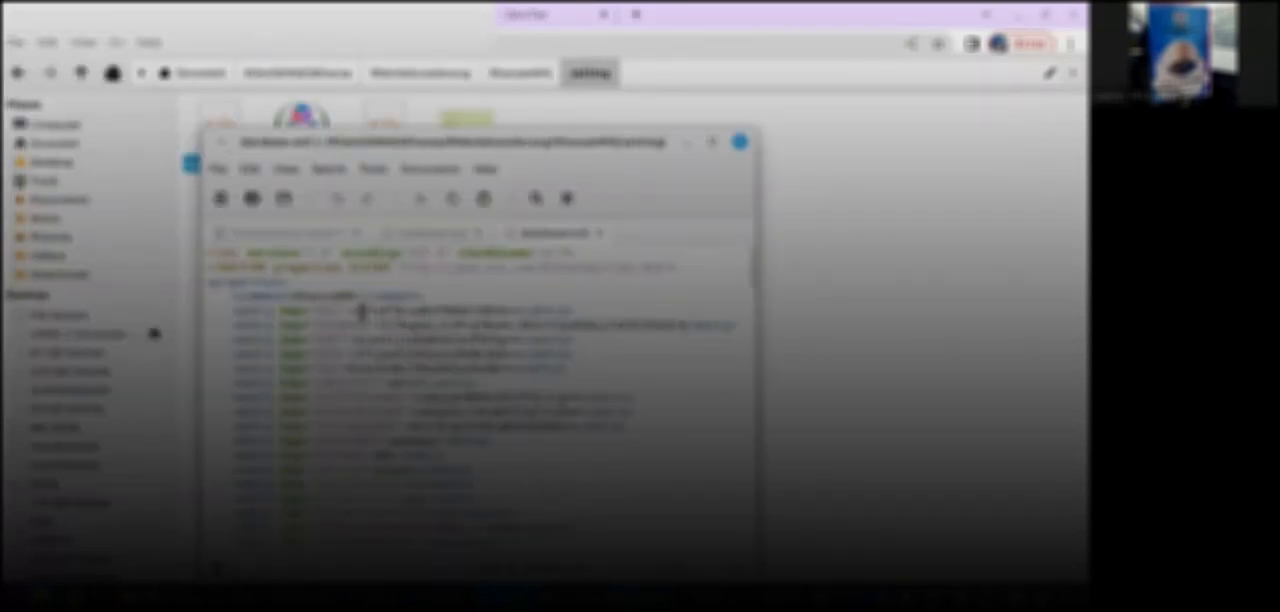
{"action": "left_click_drag", "start_coordinate": [357, 313], "coordinate": [518, 300]}
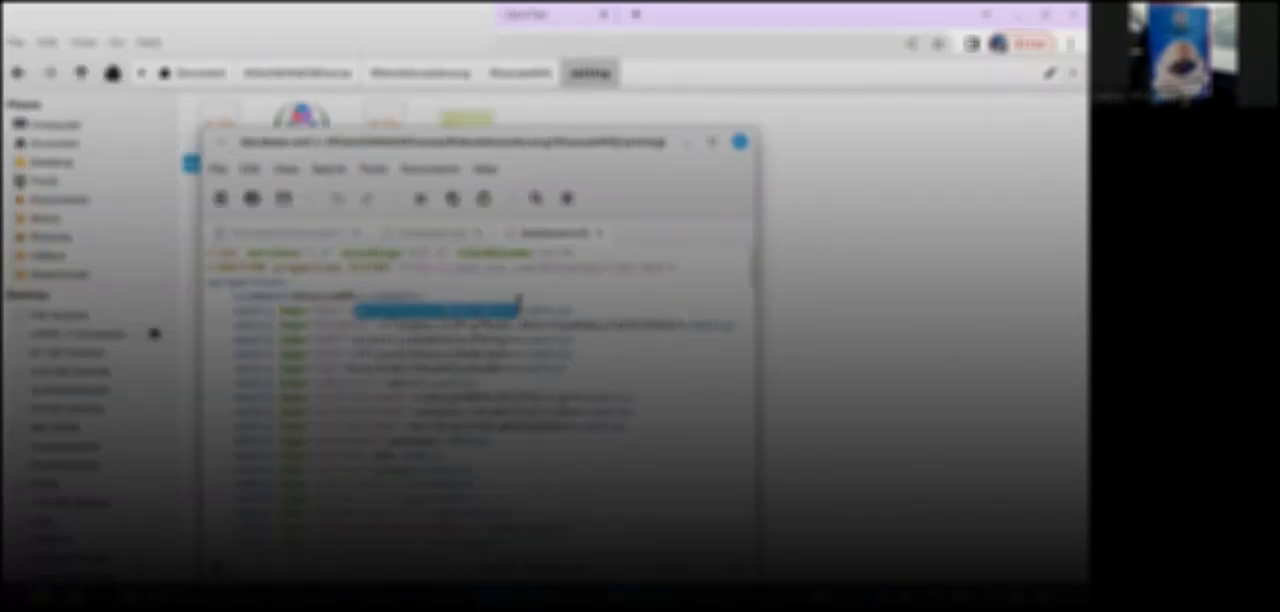
{"action": "right_click", "coordinate": [509, 307]}
{"action": "left_click", "coordinate": [543, 400]}
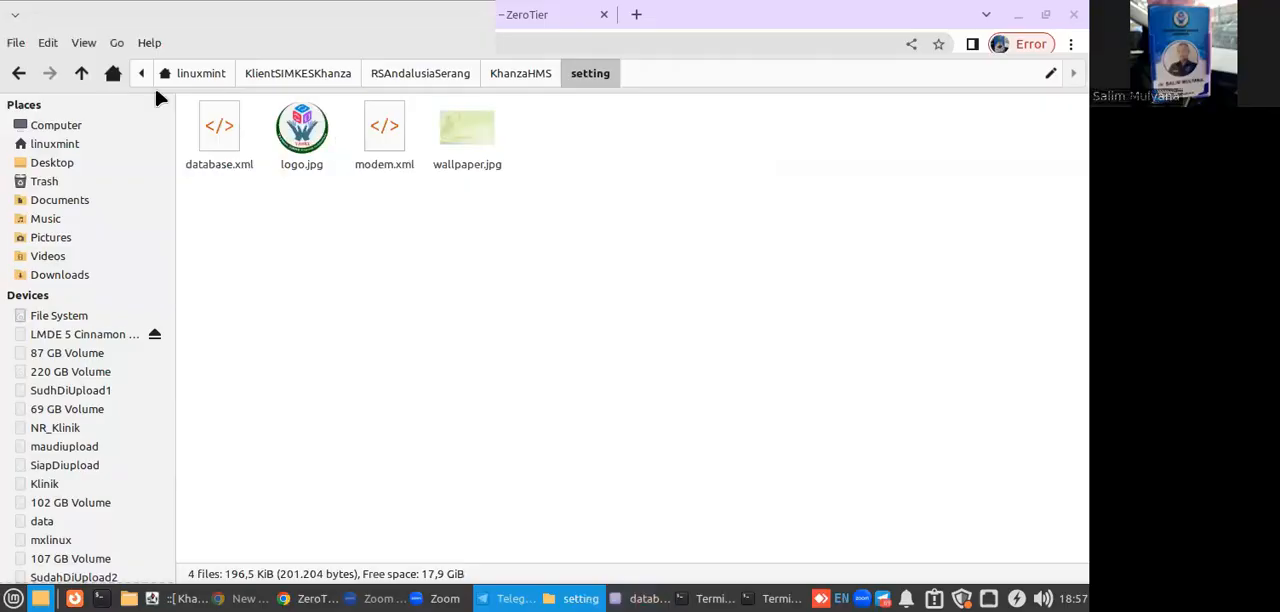
Go back up to the linuxmint home folder and open the KhanzaHMSLinux folder.
{"action": "left_click", "coordinate": [78, 76]}
{"action": "left_click", "coordinate": [78, 76]}
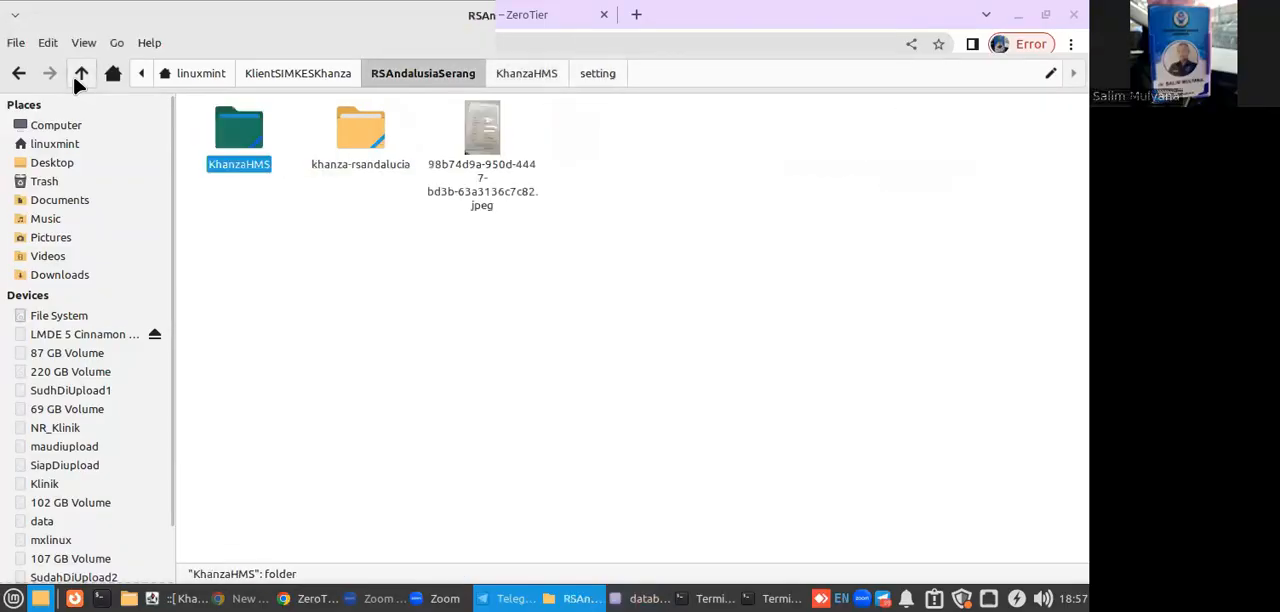
{"action": "left_click", "coordinate": [297, 286]}
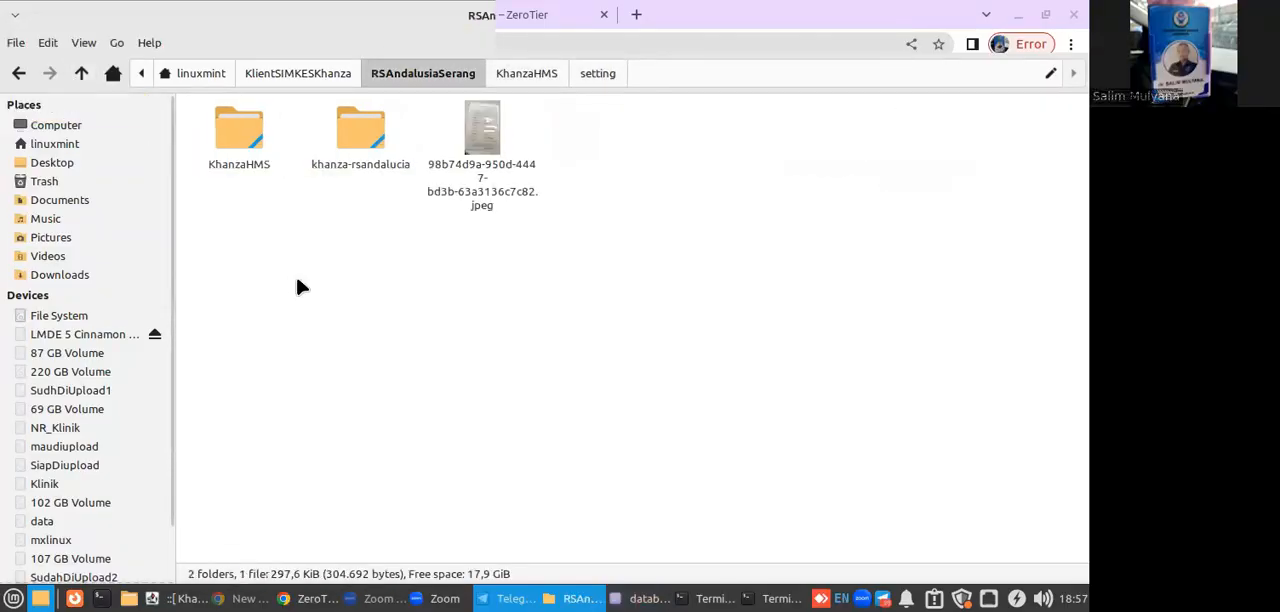
{"action": "left_click", "coordinate": [78, 73]}
{"action": "left_click", "coordinate": [391, 328]}
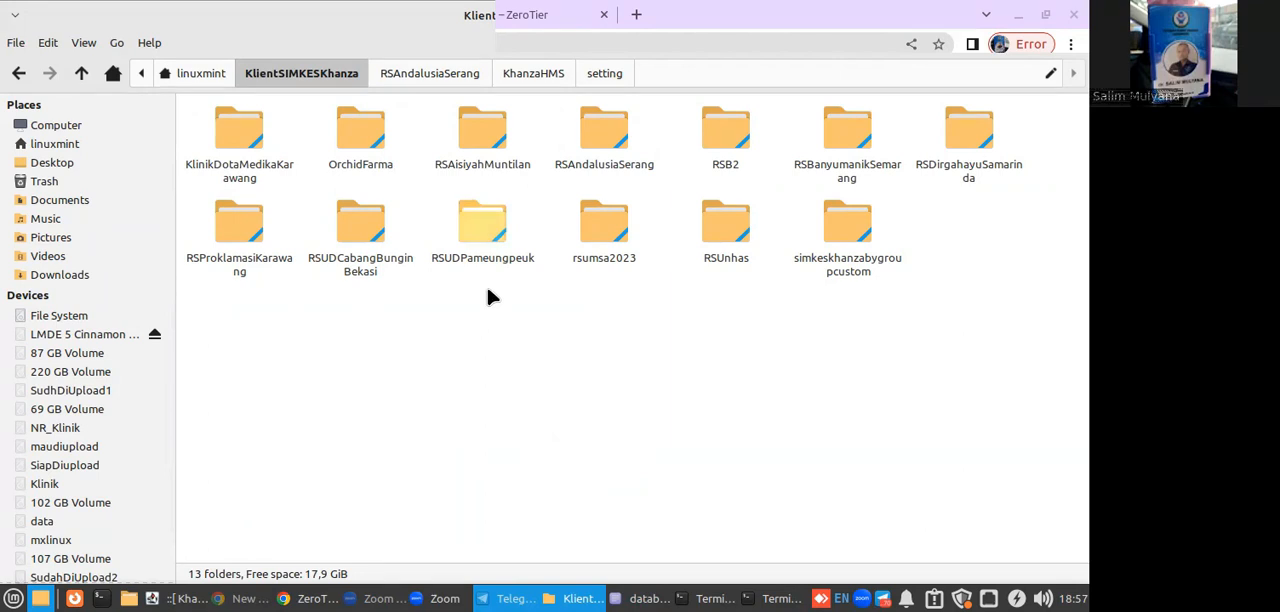
{"action": "left_click", "coordinate": [80, 80]}
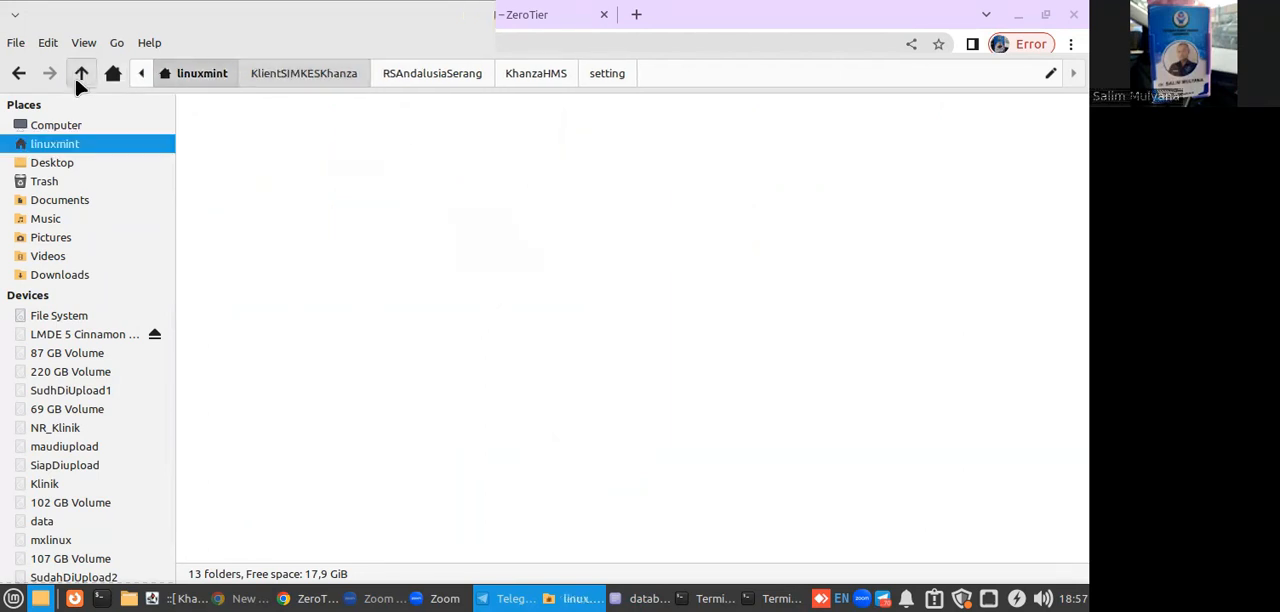
{"action": "double_click", "coordinate": [270, 344]}
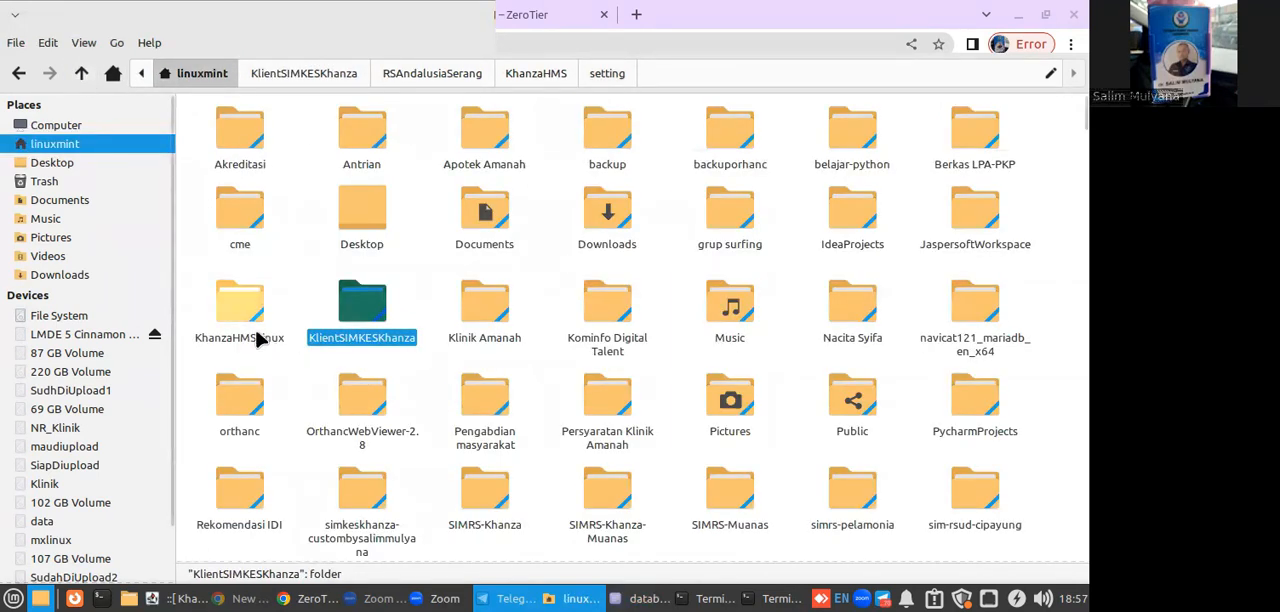
Find KhanzaPengdeskripsiTeks.jar in the KhanzaHMSLinux folder and launch it.
{"action": "scroll", "coordinate": [870, 414], "scroll_direction": "down", "scroll_amount": 5}
{"action": "scroll", "coordinate": [872, 428], "scroll_direction": "down", "scroll_amount": 8}
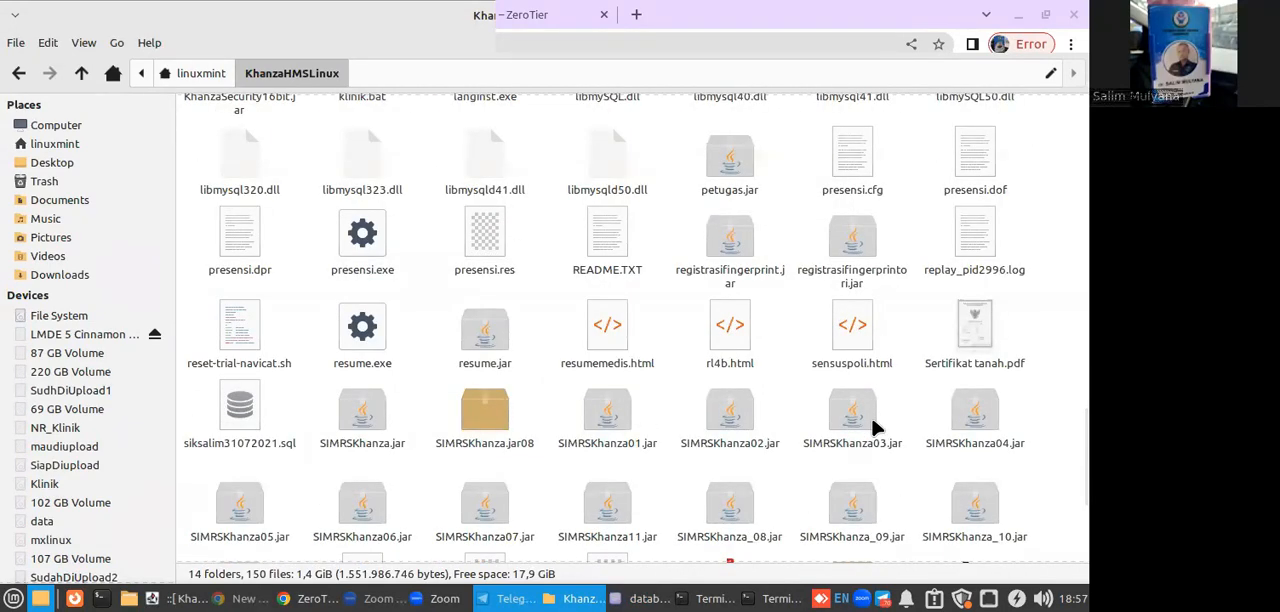
{"action": "scroll", "coordinate": [872, 428], "scroll_direction": "down", "scroll_amount": 3}
{"action": "scroll", "coordinate": [872, 428], "scroll_direction": "up", "scroll_amount": 4}
{"action": "scroll", "coordinate": [872, 428], "scroll_direction": "up", "scroll_amount": 2}
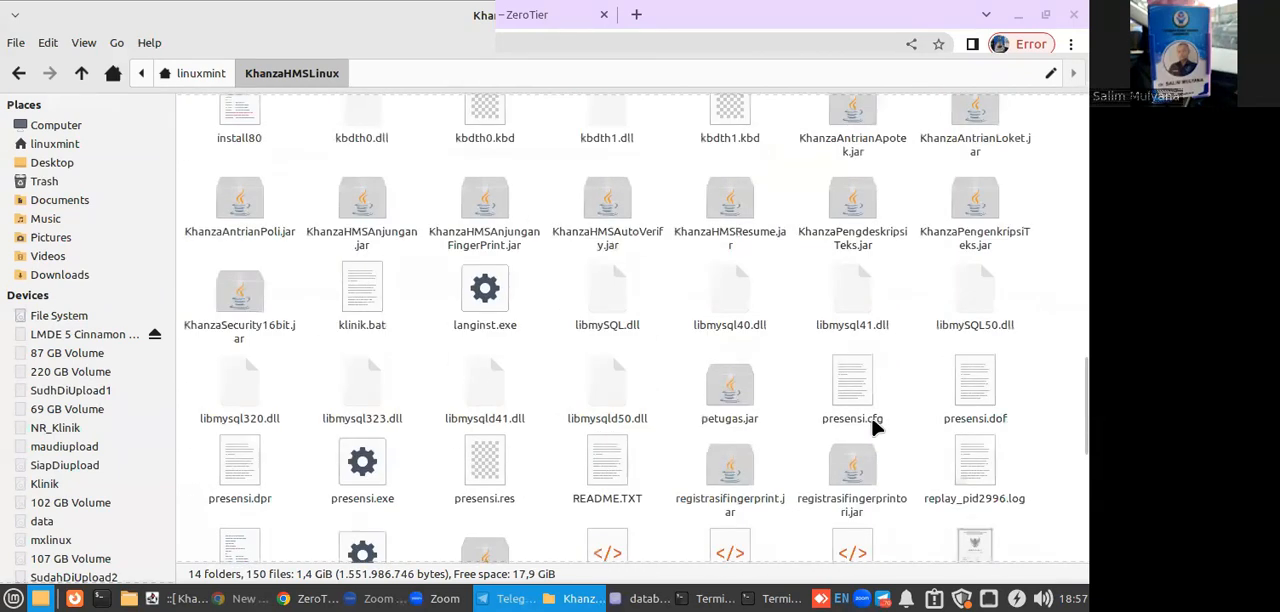
{"action": "left_click", "coordinate": [848, 247]}
{"action": "right_click", "coordinate": [850, 247]}
{"action": "left_click", "coordinate": [810, 253]}
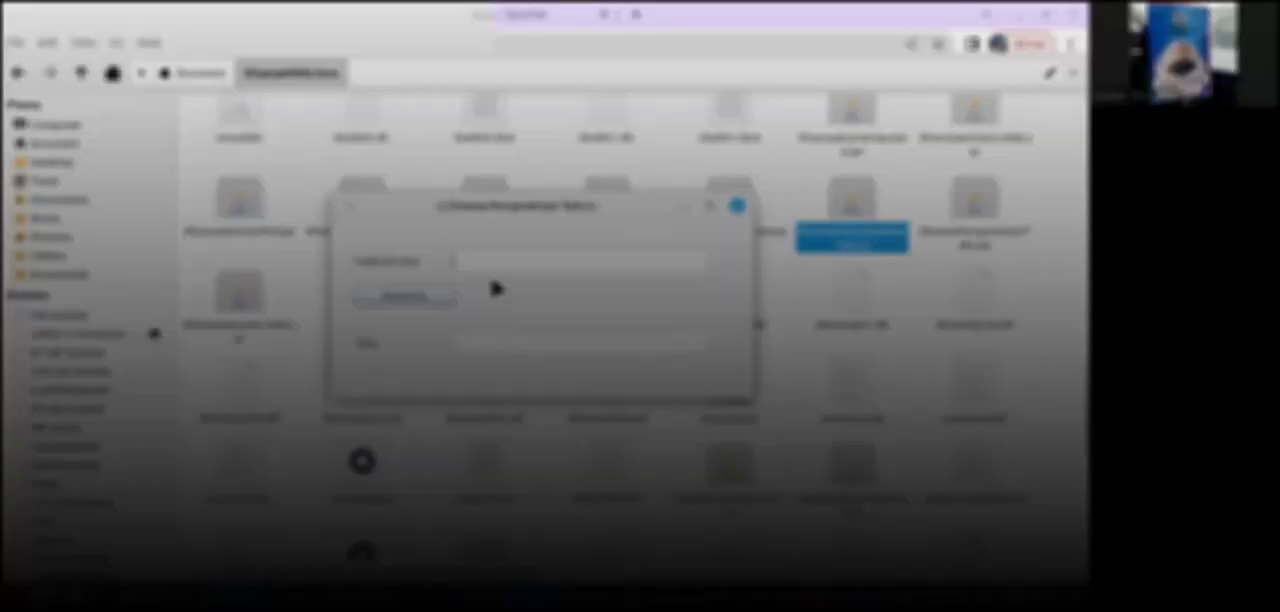
Paste the copied HOST value as Hasil Enkripsi, generate its decrypted text and select the resulting IP address.
{"action": "left_click", "coordinate": [538, 258]}
{"action": "key", "text": "ctrl+v"}
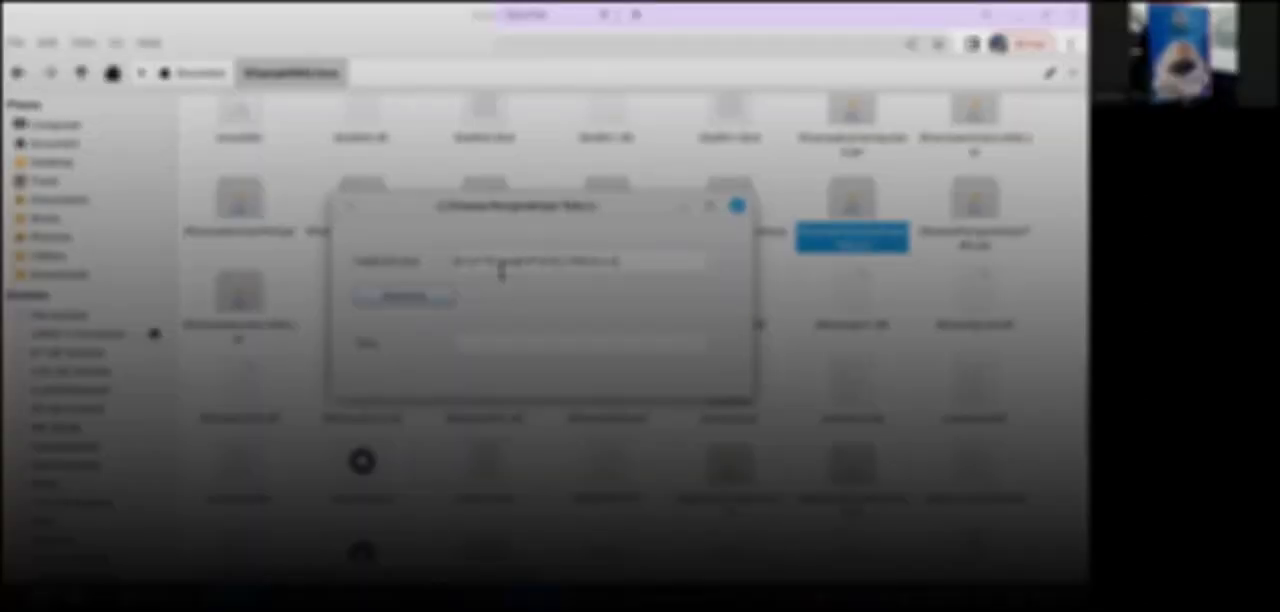
{"action": "left_click", "coordinate": [446, 298]}
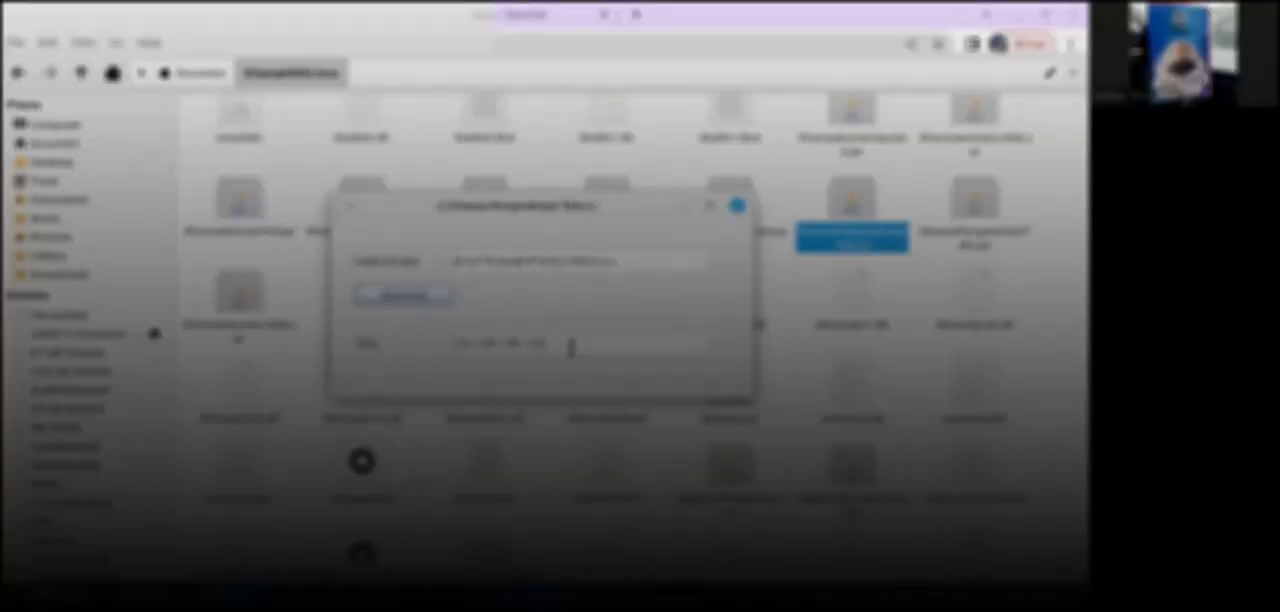
{"action": "left_click_drag", "start_coordinate": [571, 346], "coordinate": [238, 334]}
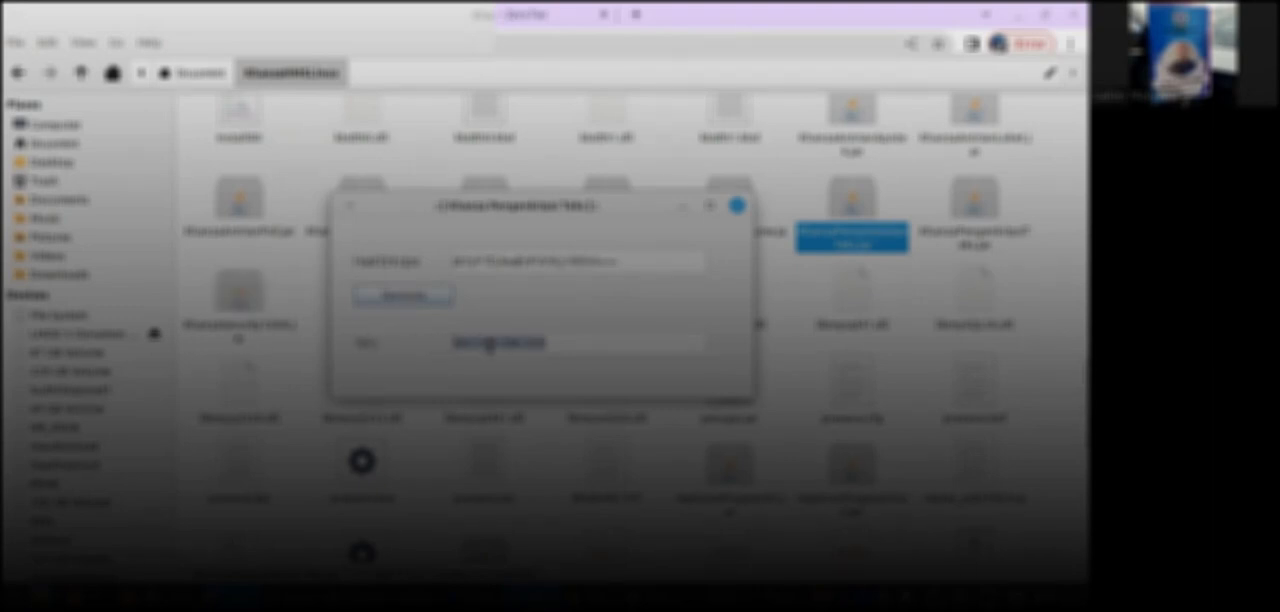
{"action": "left_click", "coordinate": [455, 352]}
{"action": "left_click_drag", "start_coordinate": [455, 345], "coordinate": [574, 343]}
Compare the inet addresses of the zt7nnmzc47 and ztwdjazbfx interfaces in the terminal's ifconfig output and close that terminal window.
{"action": "left_click", "coordinate": [748, 594]}
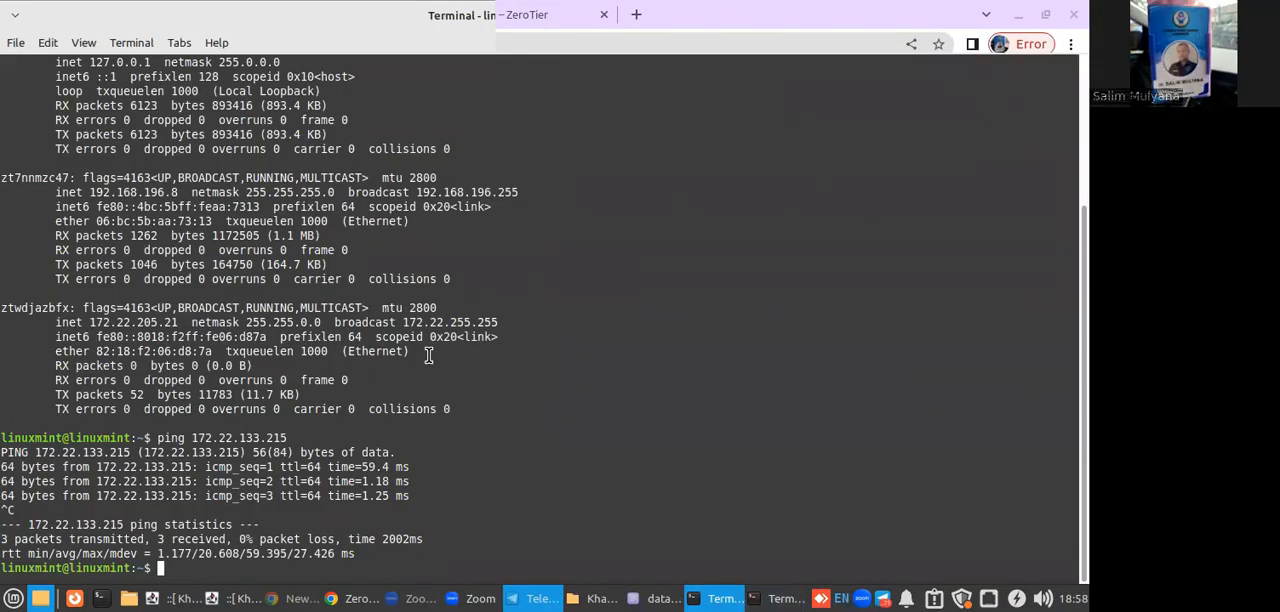
{"action": "scroll", "coordinate": [428, 356], "scroll_direction": "up", "scroll_amount": 4}
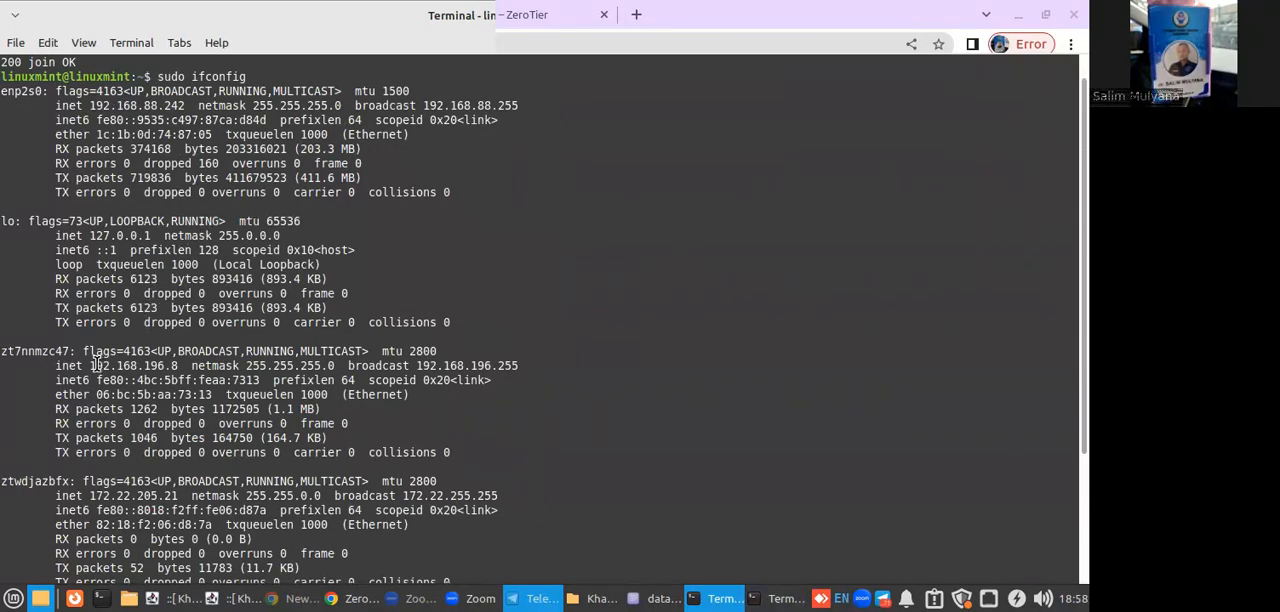
{"action": "left_click_drag", "start_coordinate": [91, 366], "coordinate": [166, 366]}
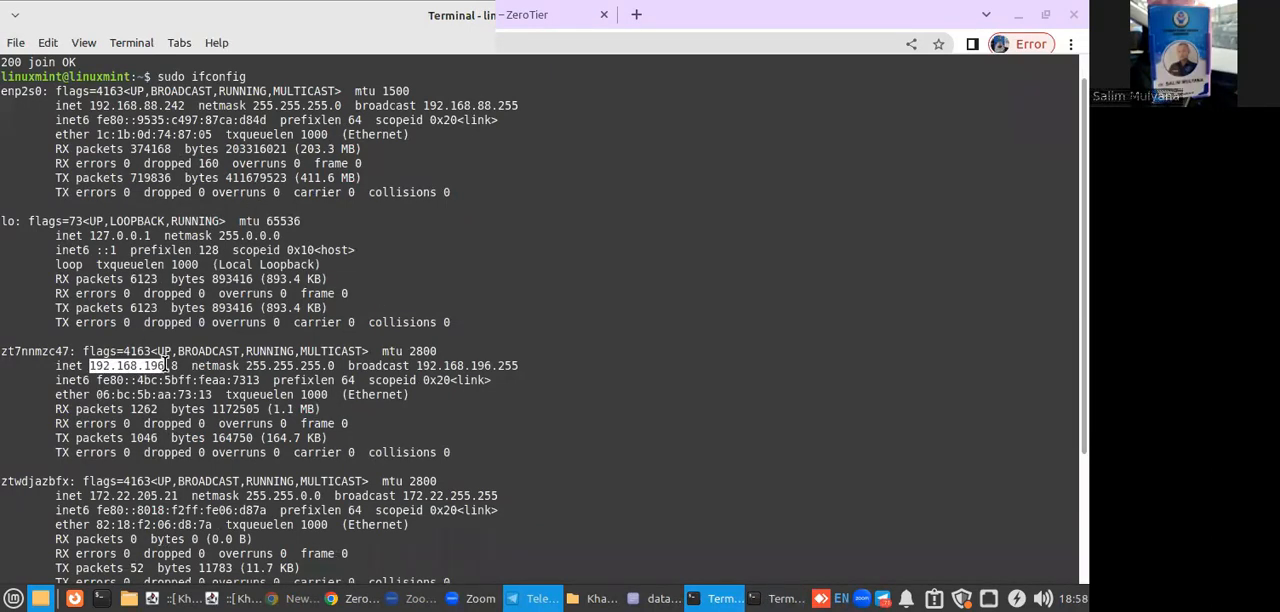
{"action": "left_click", "coordinate": [158, 366]}
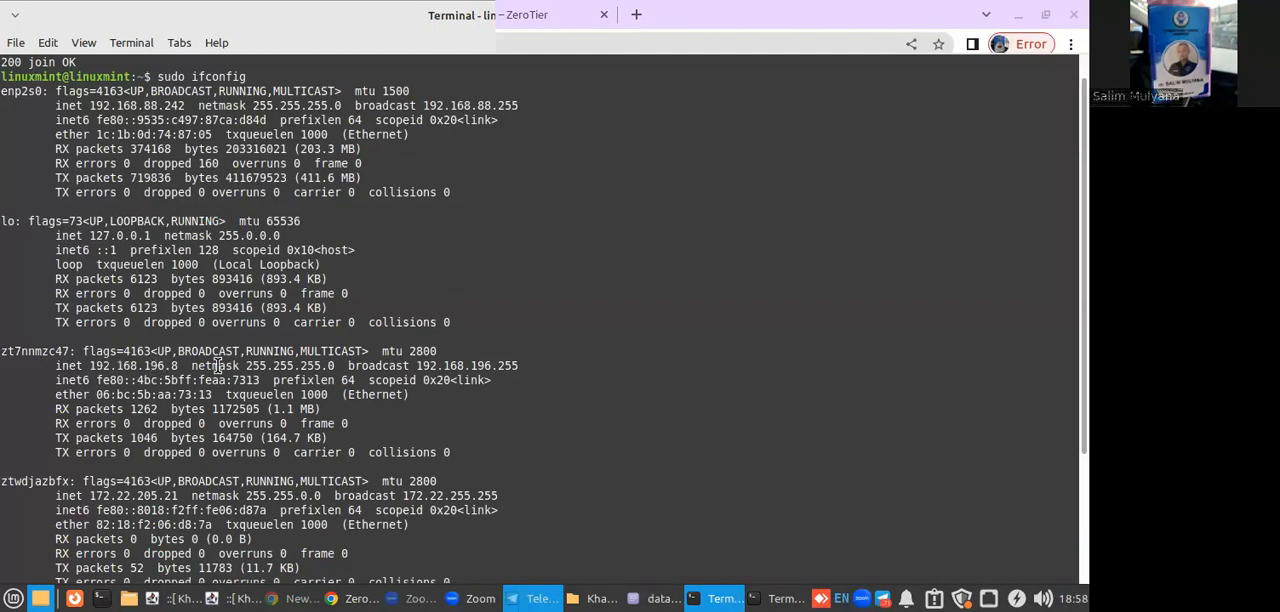
{"action": "scroll", "coordinate": [217, 366], "scroll_direction": "down", "scroll_amount": 4}
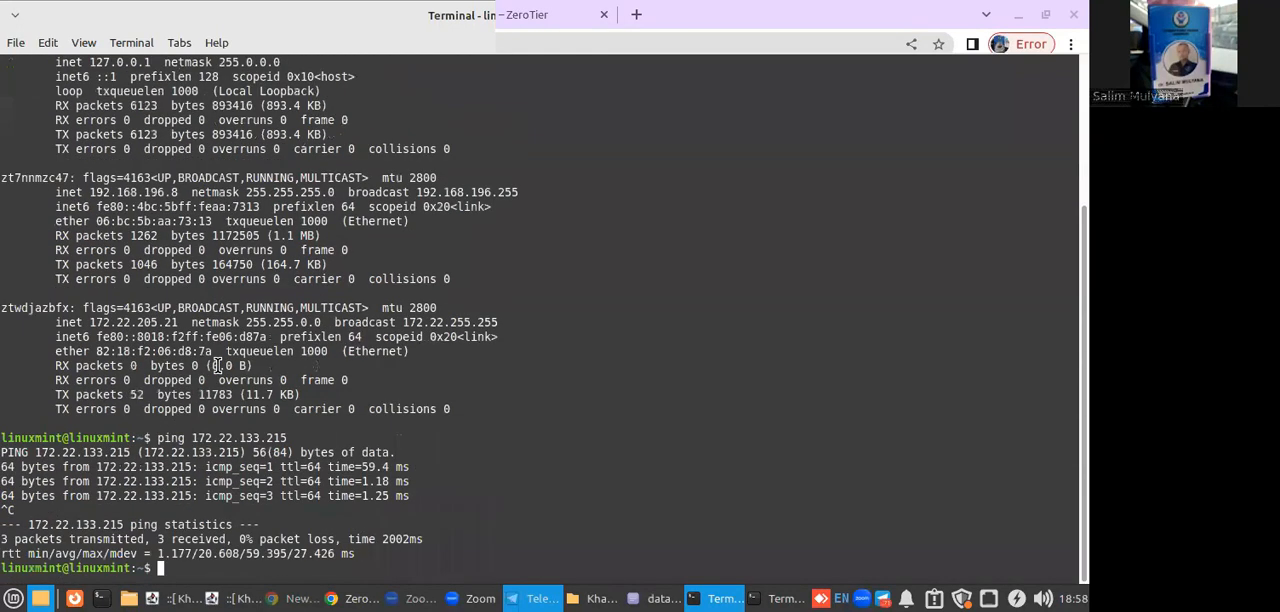
{"action": "left_click_drag", "start_coordinate": [9, 175], "coordinate": [111, 173]}
{"action": "left_click", "coordinate": [72, 180]}
{"action": "left_click_drag", "start_coordinate": [88, 194], "coordinate": [178, 193]}
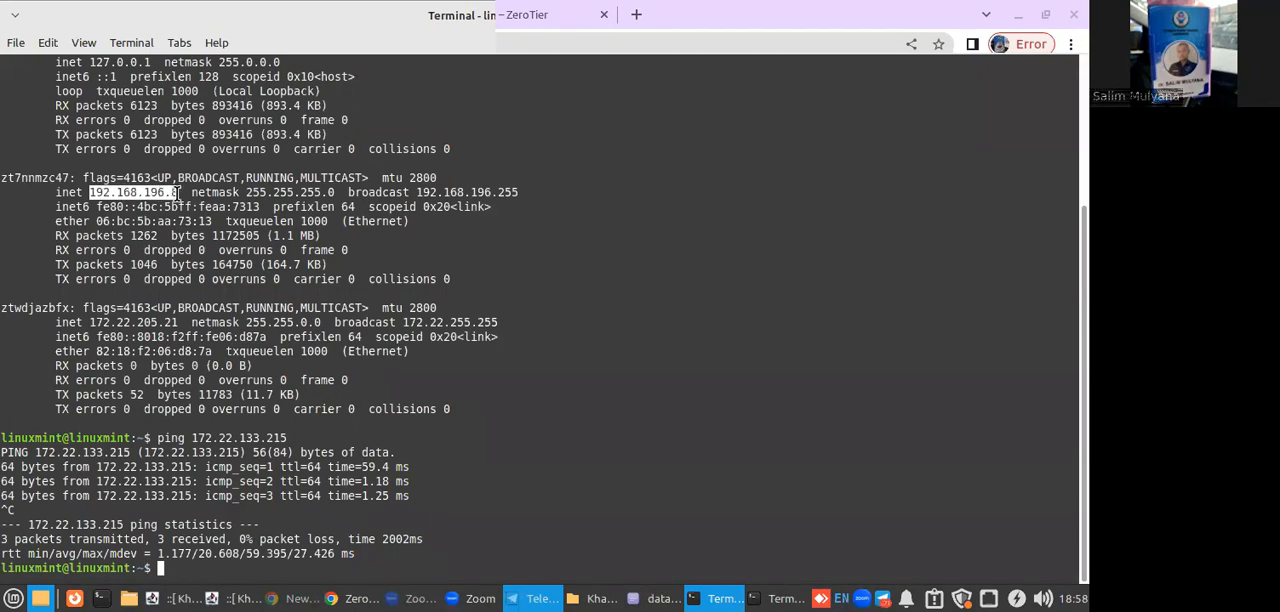
{"action": "left_click_drag", "start_coordinate": [88, 323], "coordinate": [198, 336]}
{"action": "left_click", "coordinate": [183, 336]}
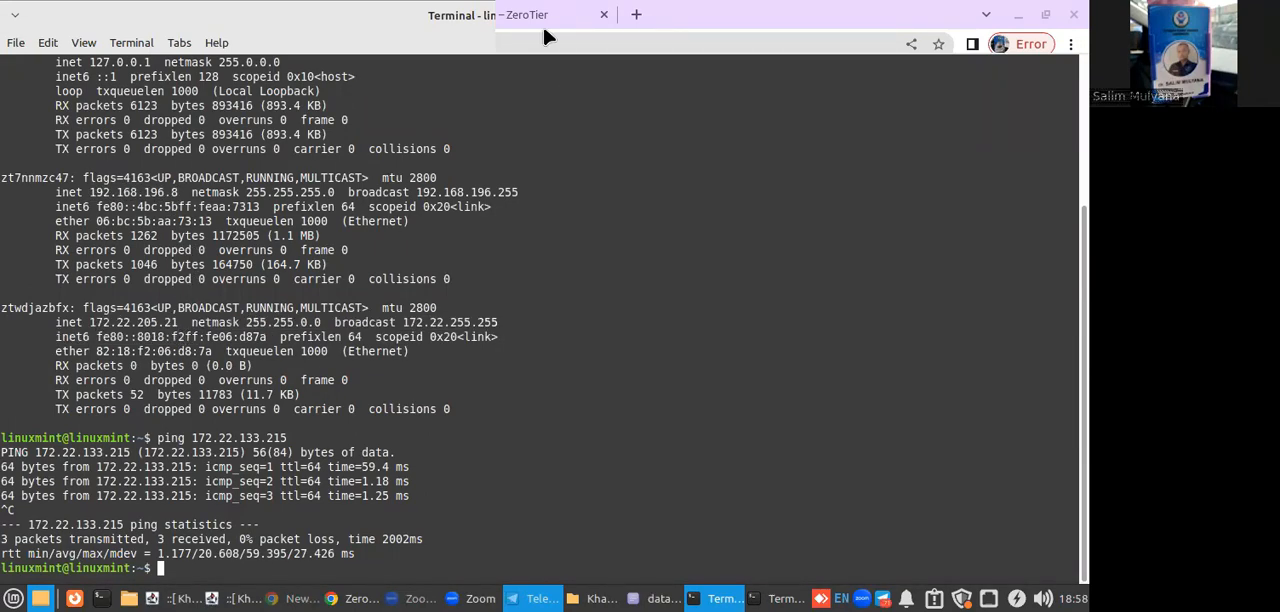
{"action": "left_click_drag", "start_coordinate": [498, 15], "coordinate": [481, 72]}
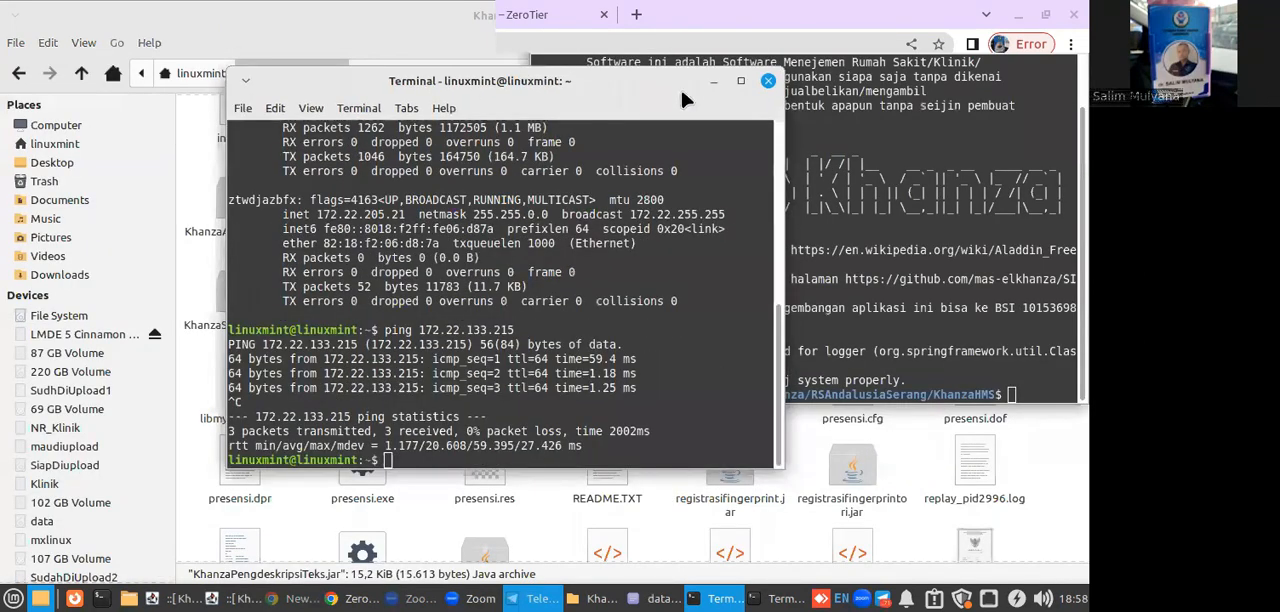
{"action": "left_click", "coordinate": [768, 68]}
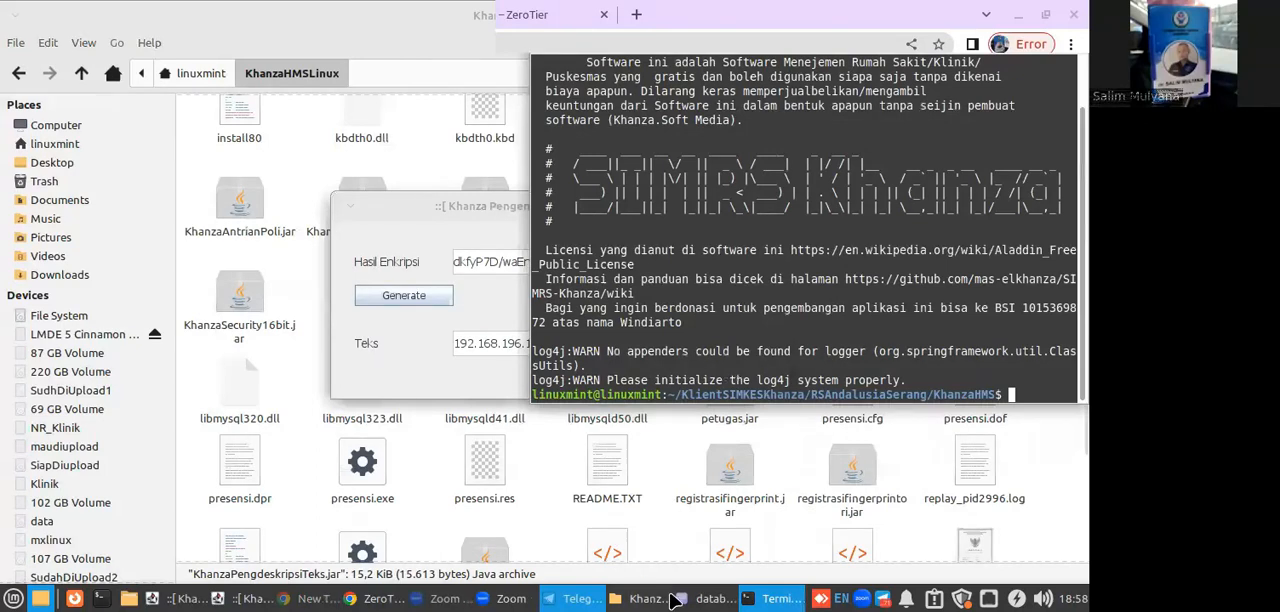
Copy Server Klinik Amanah's managed IP 172.22.133.215 from the ZeroTier Central page and open it in place of the ZeroTier download page.
{"action": "left_click", "coordinate": [375, 598]}
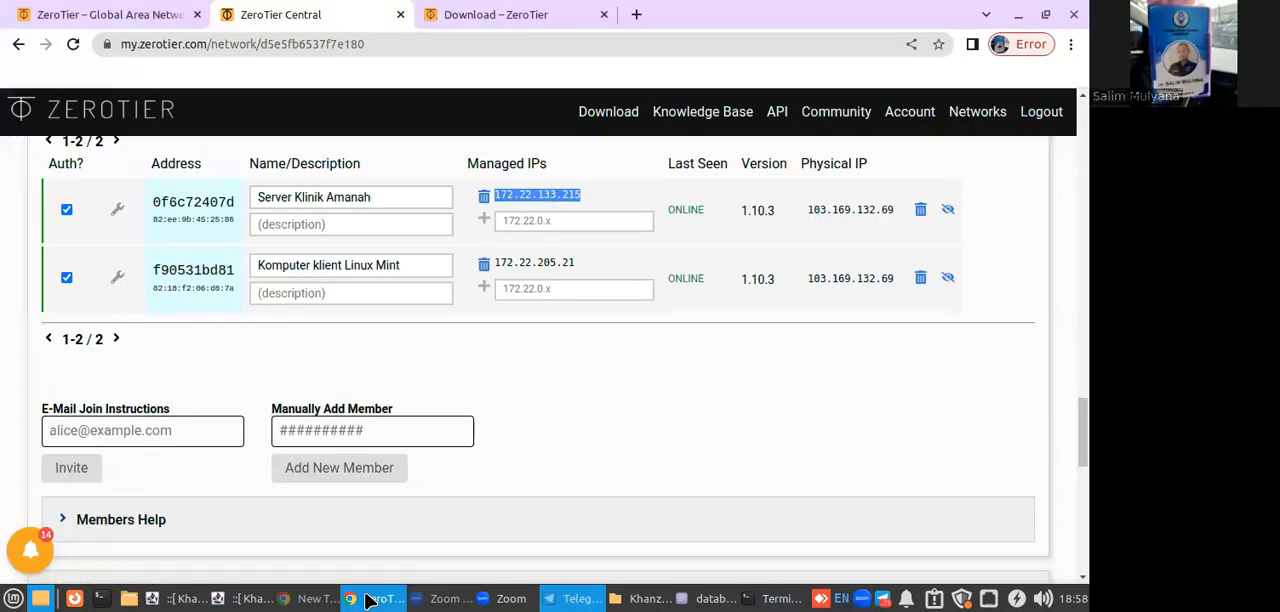
{"action": "right_click", "coordinate": [531, 193]}
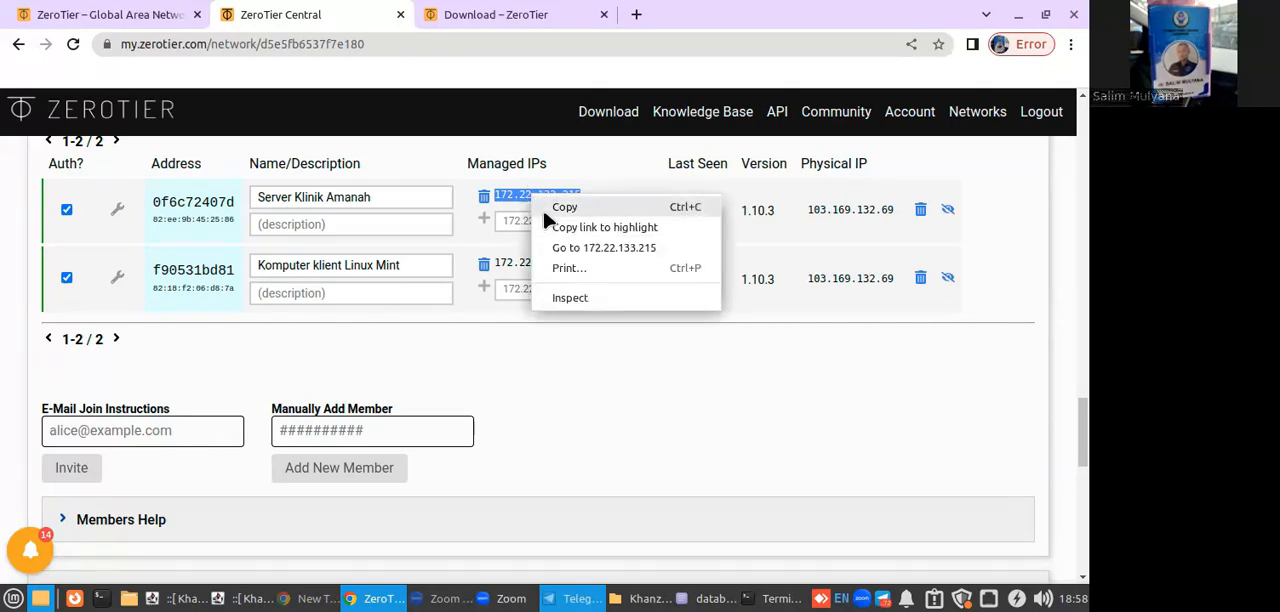
{"action": "left_click", "coordinate": [550, 206]}
{"action": "left_click", "coordinate": [570, 27]}
{"action": "left_click", "coordinate": [517, 48]}
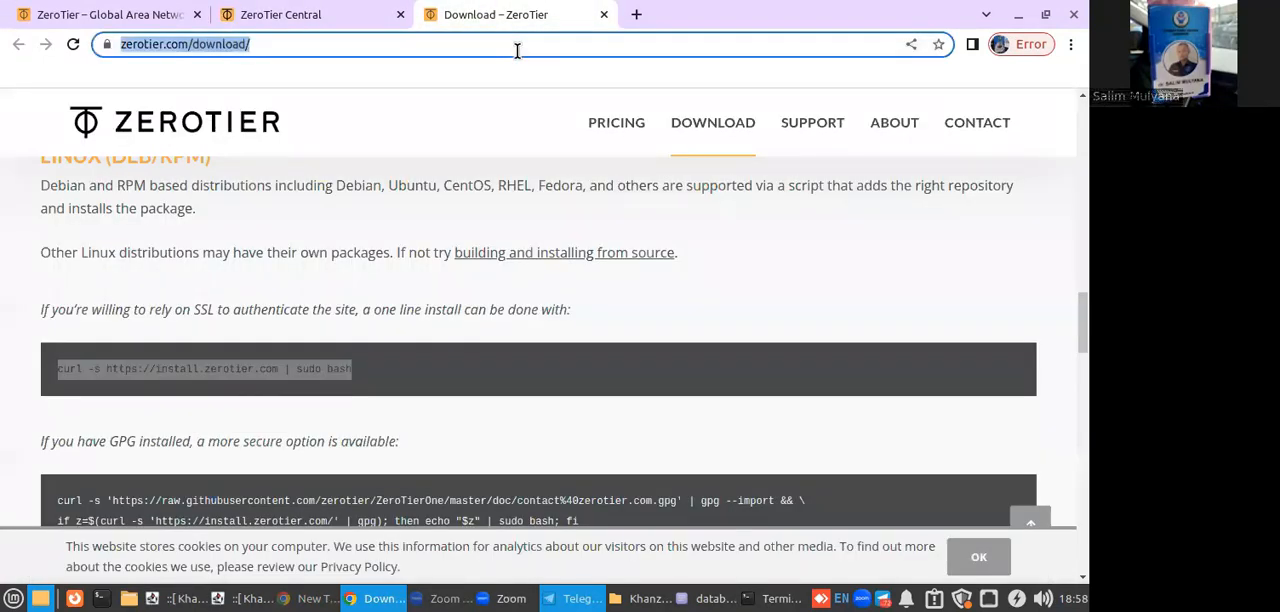
{"action": "key", "text": "ctrl+v"}
{"action": "key", "text": "Return"}
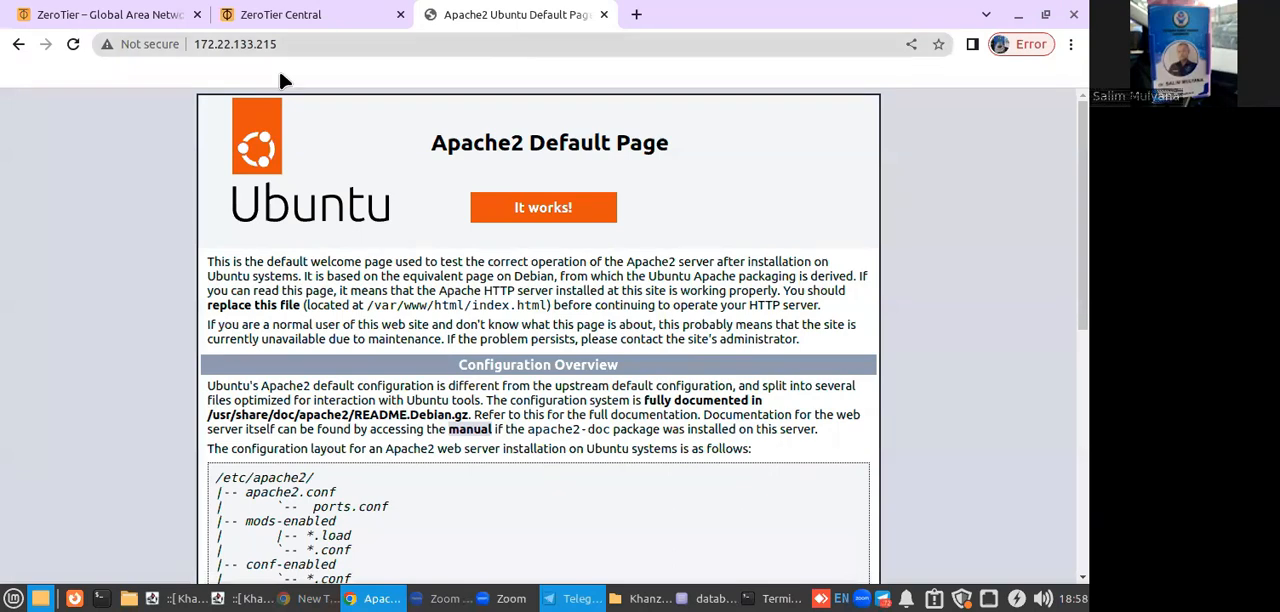
Extend the address with /phpmyadmin and load 172.22.133.215/phpmyadmin.
{"action": "left_click", "coordinate": [364, 42]}
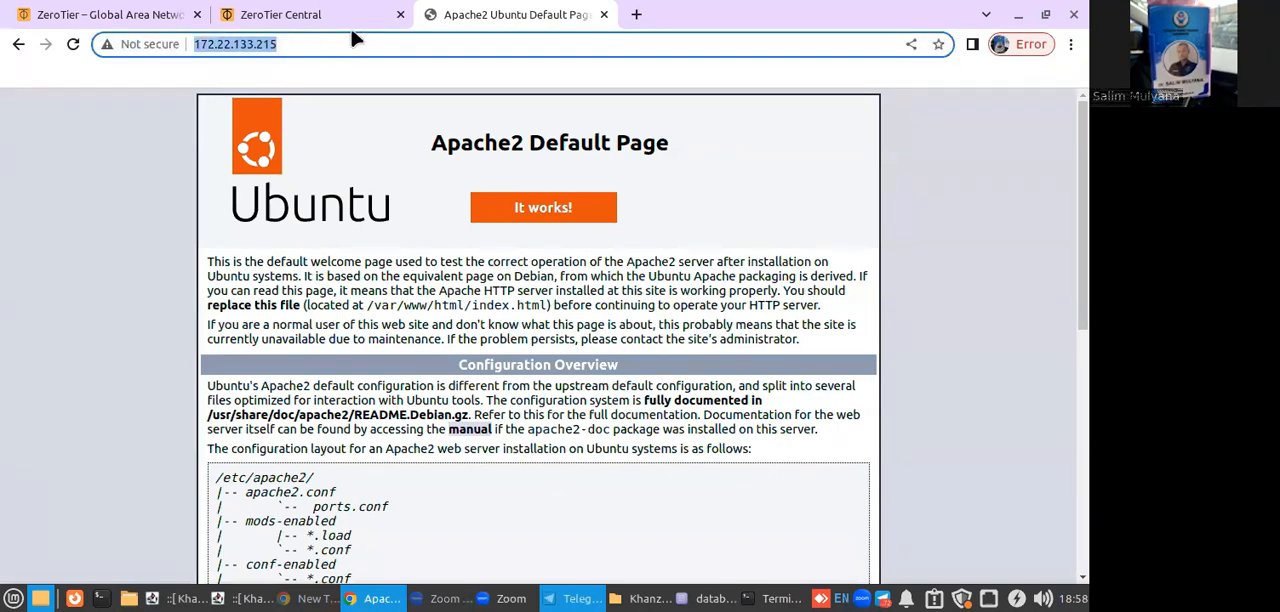
{"action": "left_click", "coordinate": [347, 38]}
{"action": "type", "text": "/phpmyadmin"}
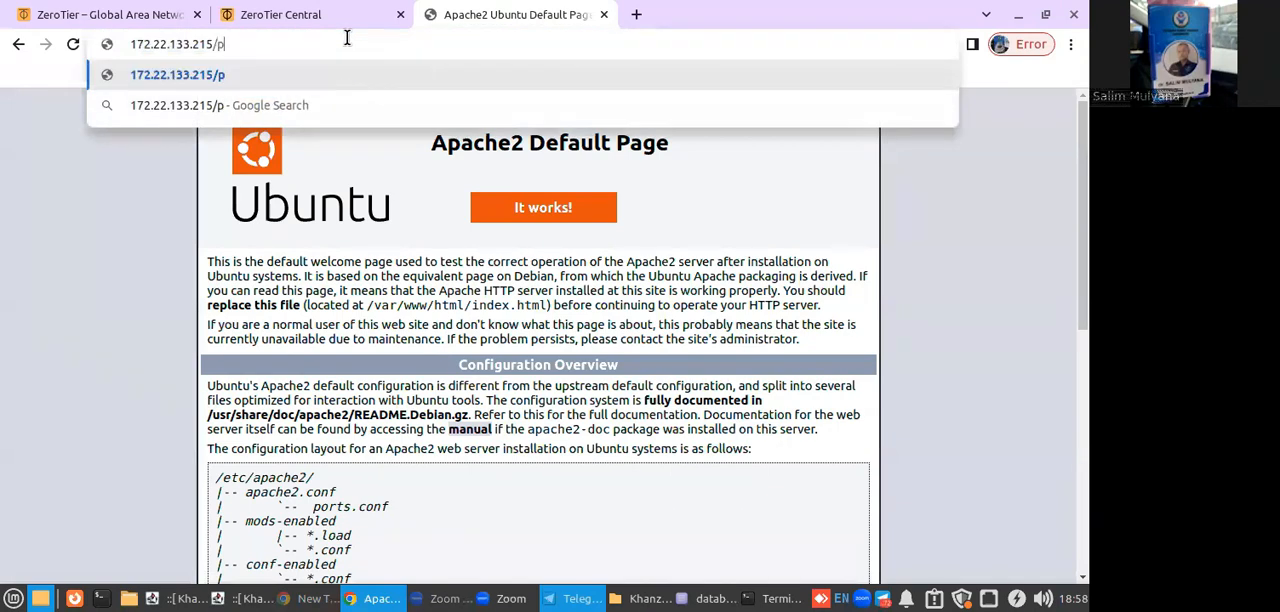
{"action": "key", "text": "Return"}
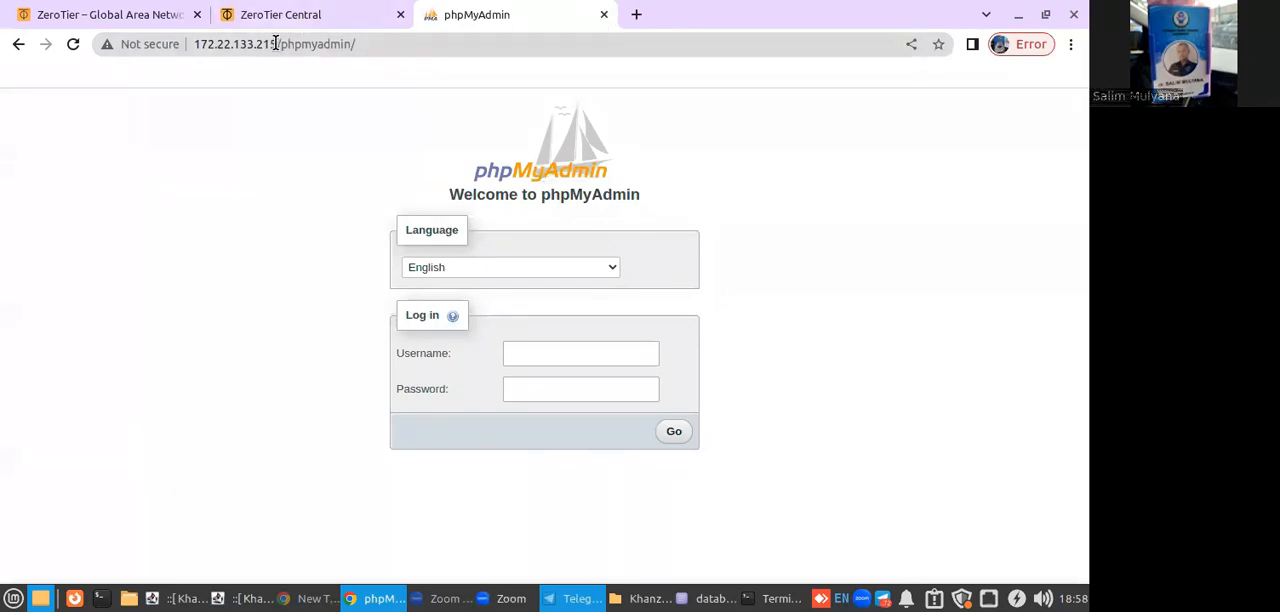
Copy only the IP part, 172.22.133.215, of the phpMyAdmin page address.
{"action": "left_click_drag", "start_coordinate": [280, 44], "coordinate": [86, 46]}
{"action": "right_click", "coordinate": [198, 45]}
{"action": "left_click", "coordinate": [232, 132]}
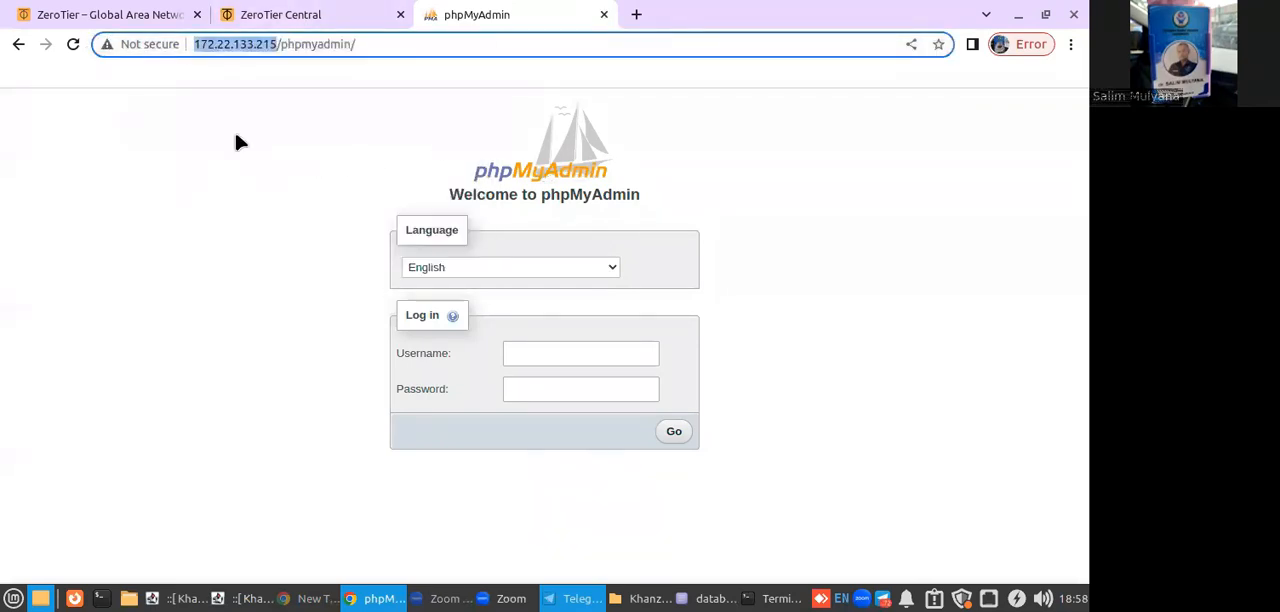
Switch to the KhanzaHMS terminal, maximize its window and clear its output.
{"action": "left_click", "coordinate": [784, 598]}
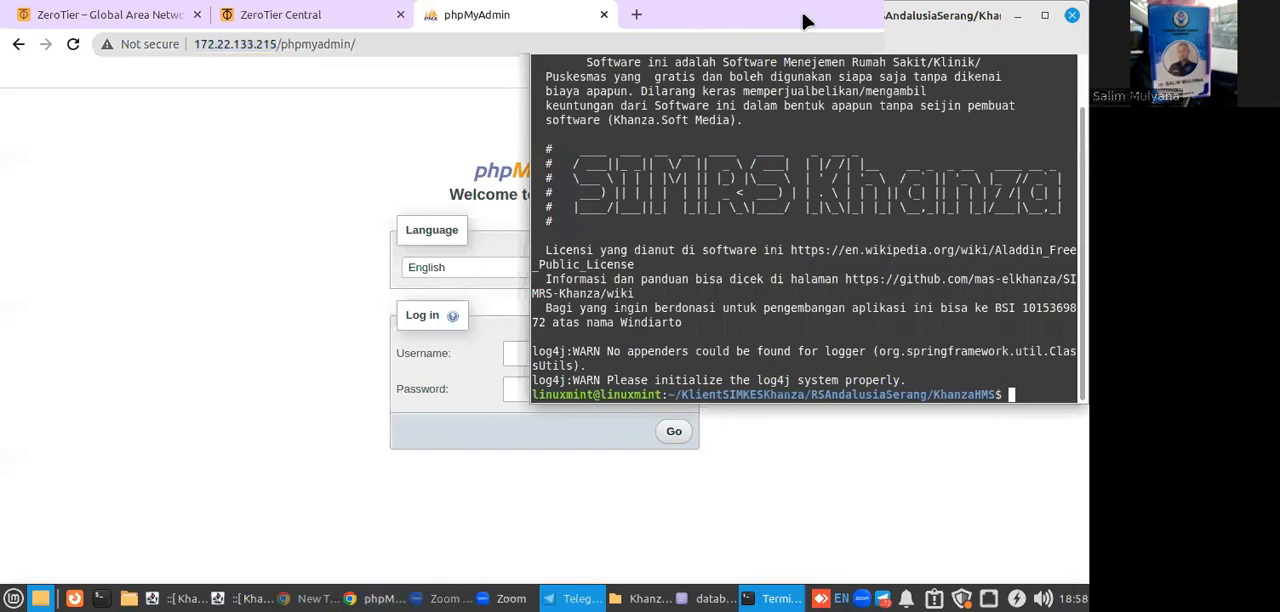
{"action": "left_click_drag", "start_coordinate": [742, 26], "coordinate": [573, 67]}
{"action": "left_click", "coordinate": [879, 62]}
{"action": "type", "text": "clear"}
{"action": "key", "text": "Return"}
{"action": "type", "text": "ss"}
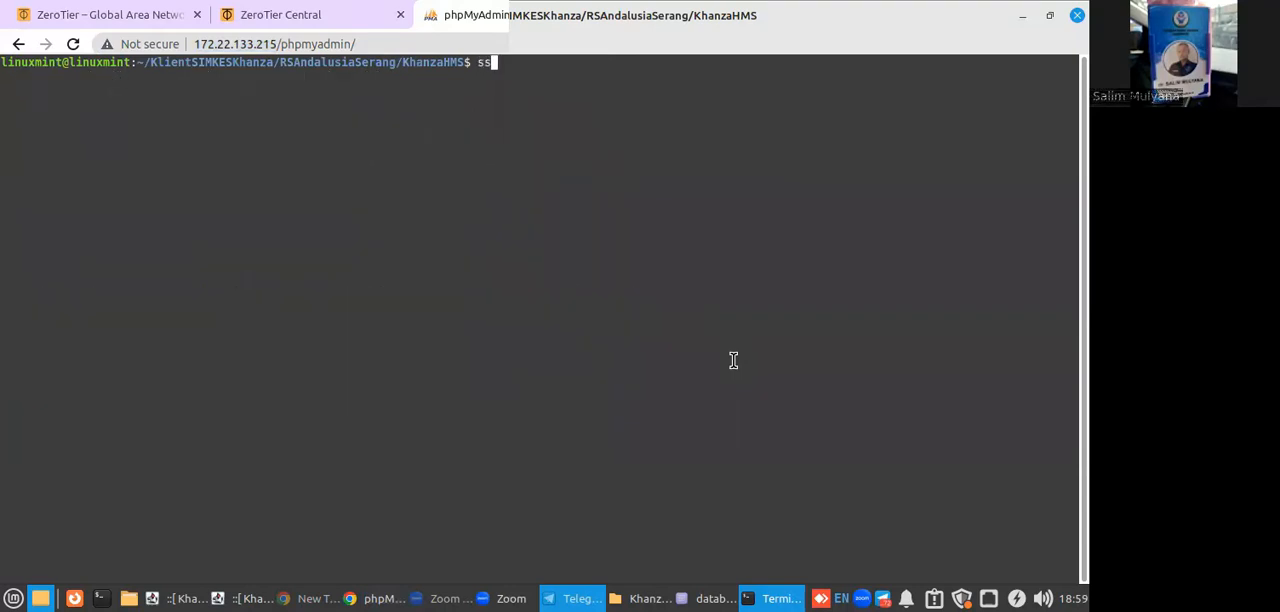
{"action": "type", "text": "h linuxmint@"}
{"action": "right_click", "coordinate": [706, 100]}
{"action": "left_click", "coordinate": [740, 204]}
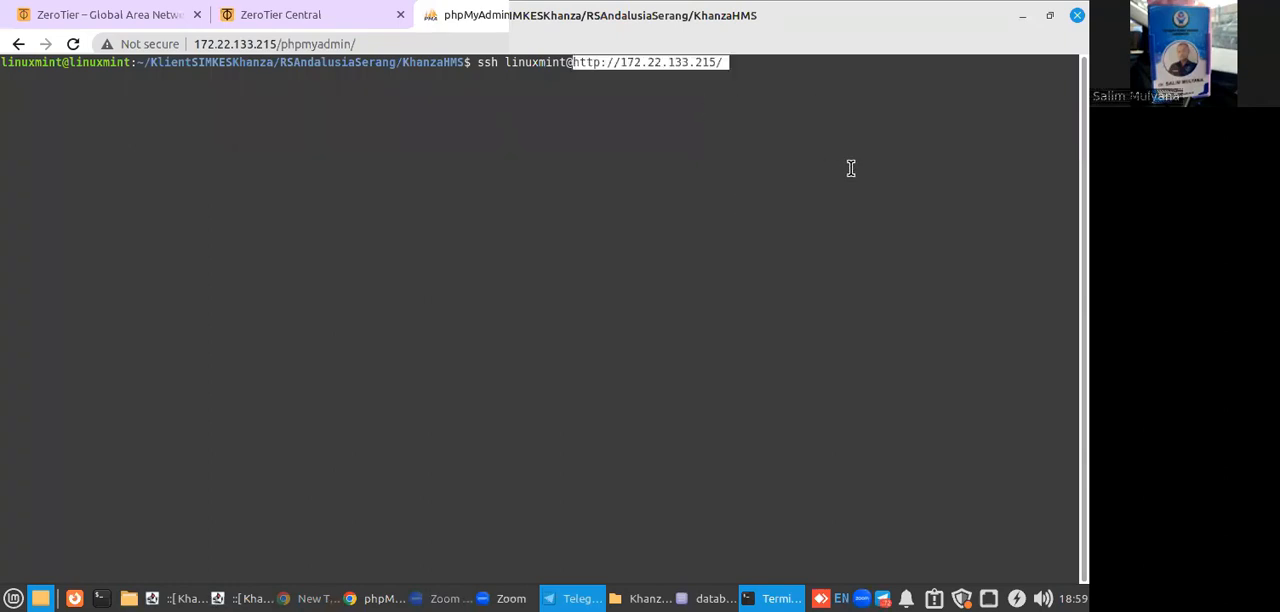
{"action": "key", "text": "BackSpace"}
{"action": "key", "text": "Left"}
{"action": "key", "text": "Left"}
{"action": "key", "text": "Left"}
{"action": "key", "text": "Left"}
{"action": "key", "text": "Left"}
{"action": "key", "text": "Left"}
{"action": "key", "text": "Left"}
{"action": "key", "text": "Left"}
{"action": "key", "text": "Left"}
{"action": "key", "text": "Left"}
{"action": "key", "text": "Left"}
{"action": "key", "text": "Left"}
{"action": "key", "text": "Left"}
{"action": "key", "text": "Left"}
{"action": "key", "text": "BackSpace"}
{"action": "key", "text": "BackSpace"}
{"action": "key", "text": "BackSpace"}
{"action": "key", "text": "BackSpace"}
{"action": "key", "text": "BackSpace"}
{"action": "key", "text": "BackSpace"}
{"action": "key", "text": "BackSpace"}
{"action": "key", "text": "Return"}
Accept the server's host key with yes and log in with the linuxmint account password.
{"action": "type", "text": "yes"}
{"action": "key", "text": "Return"}
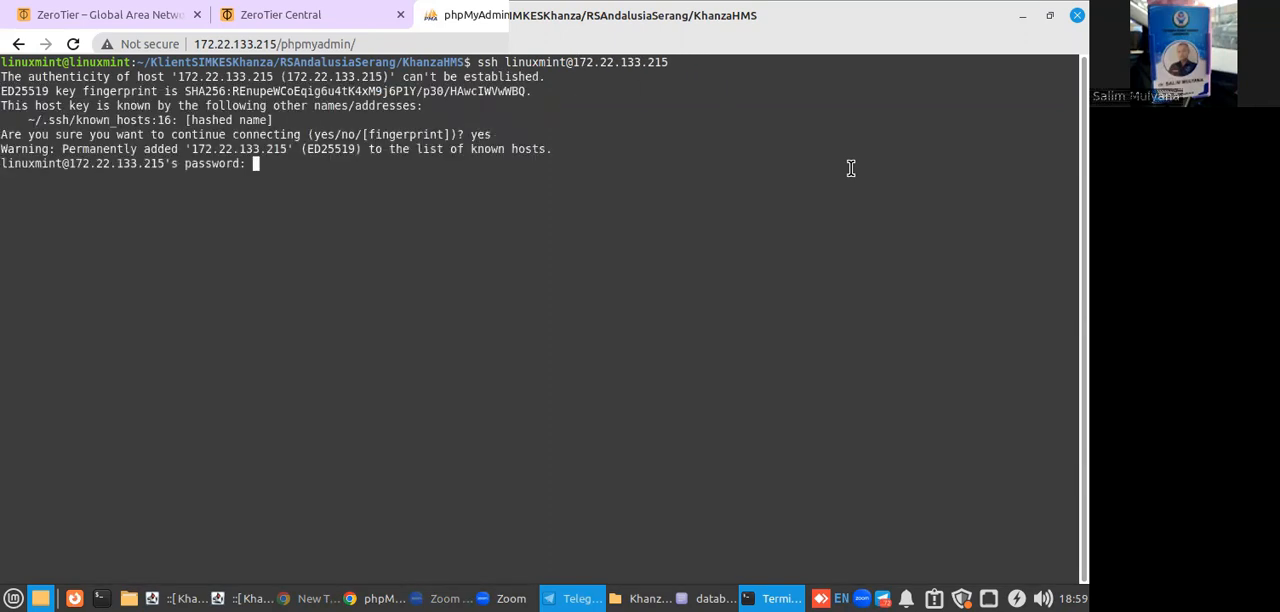
{"action": "key", "text": "Return"}
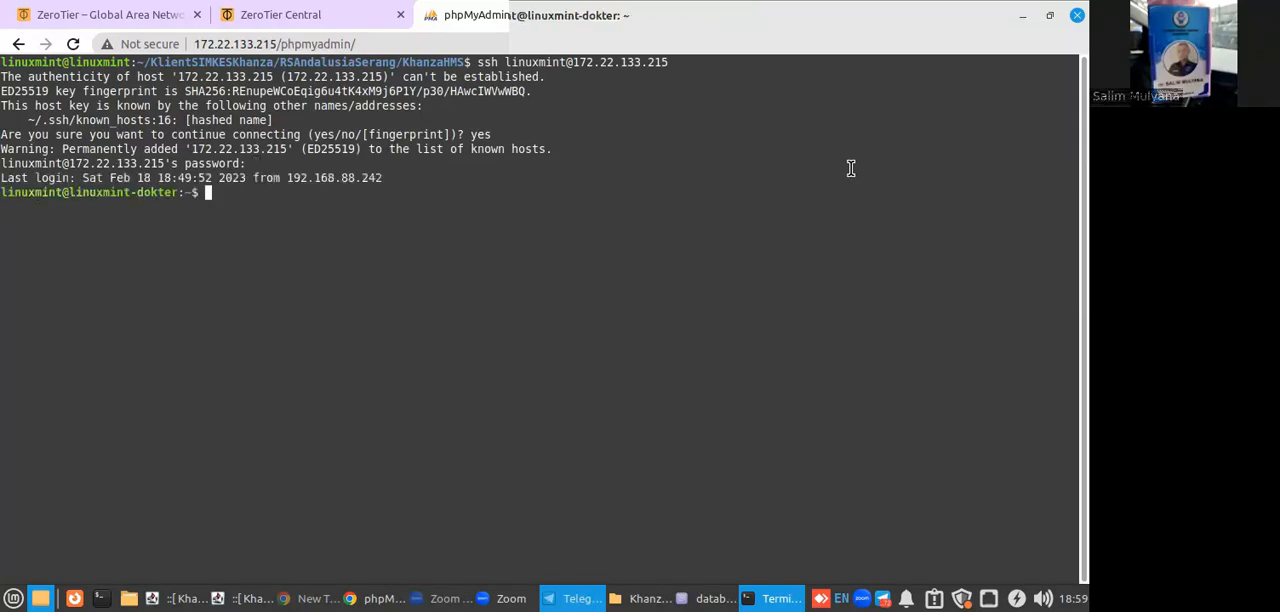
Run sudo ifconfig on the remote server, entering the sudo password.
{"action": "type", "text": "sudo ifconfig"}
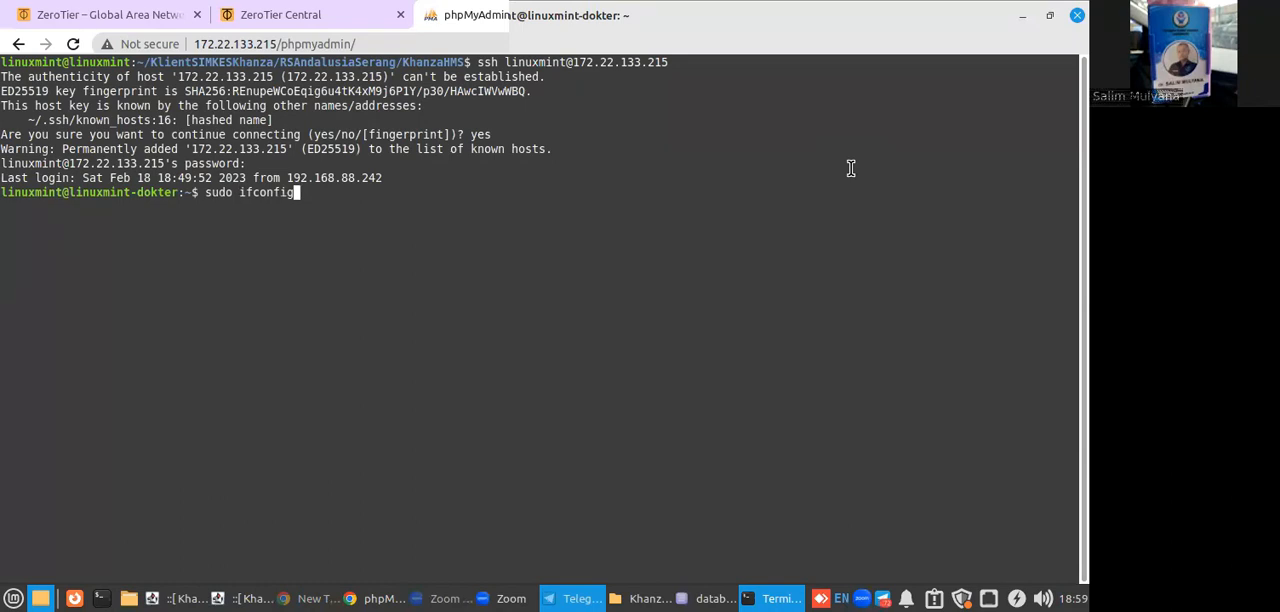
{"action": "key", "text": "Return"}
{"action": "type", "text": "**********"}
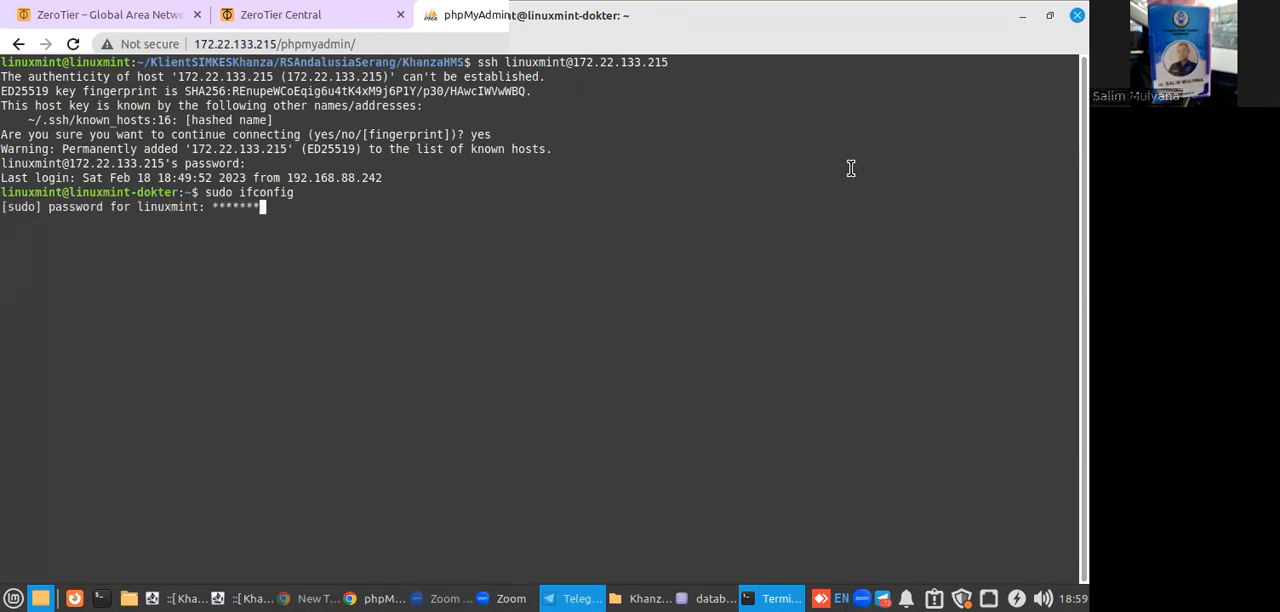
{"action": "key", "text": "Return"}
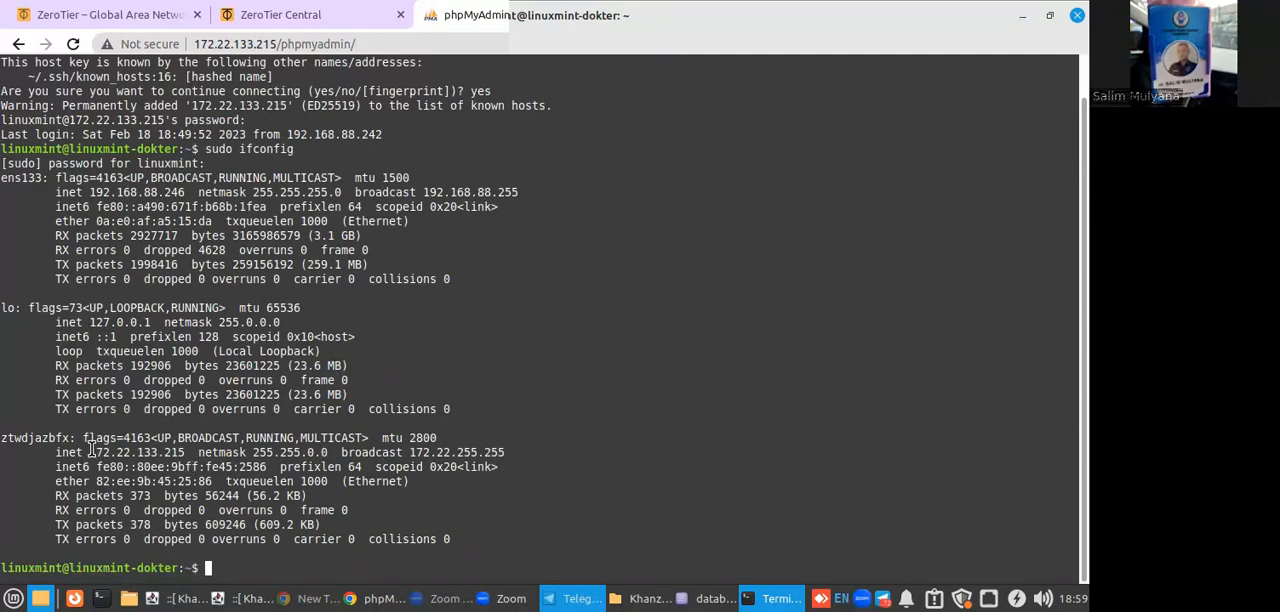
Highlight the ztwdjazbfx interface's inet address in the ifconfig output and close the terminal window with its SSH session.
{"action": "left_click_drag", "start_coordinate": [90, 452], "coordinate": [187, 440]}
{"action": "left_click", "coordinate": [163, 456]}
{"action": "left_click_drag", "start_coordinate": [90, 452], "coordinate": [175, 453]}
{"action": "left_click", "coordinate": [1077, 15]}
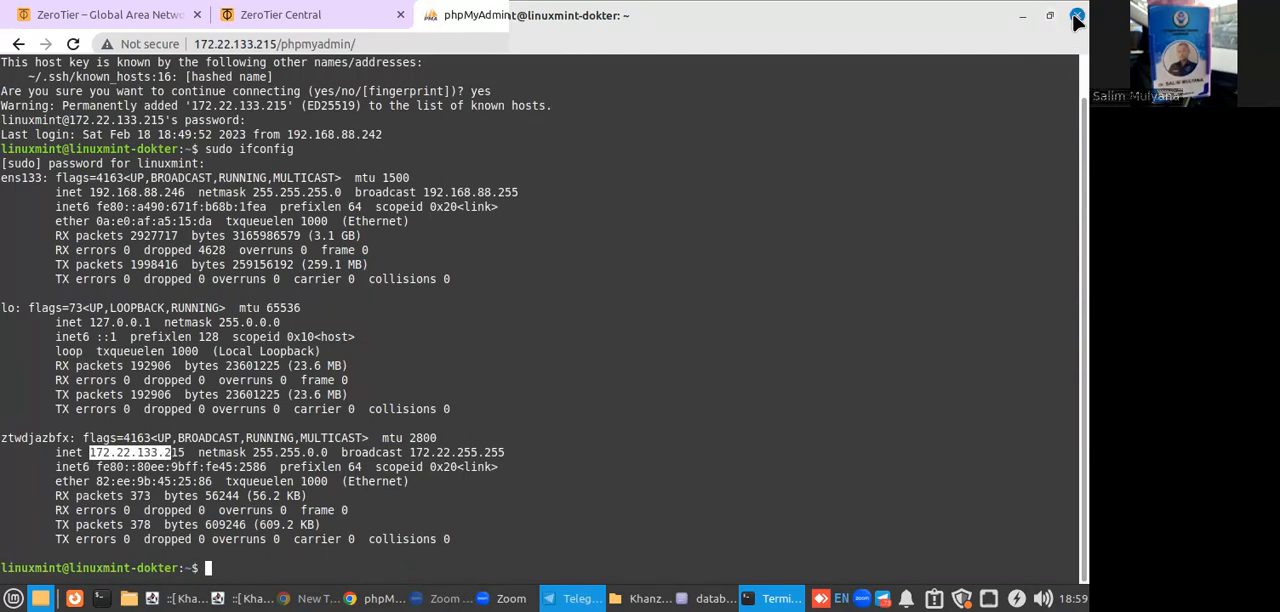
{"action": "left_click", "coordinate": [618, 394]}
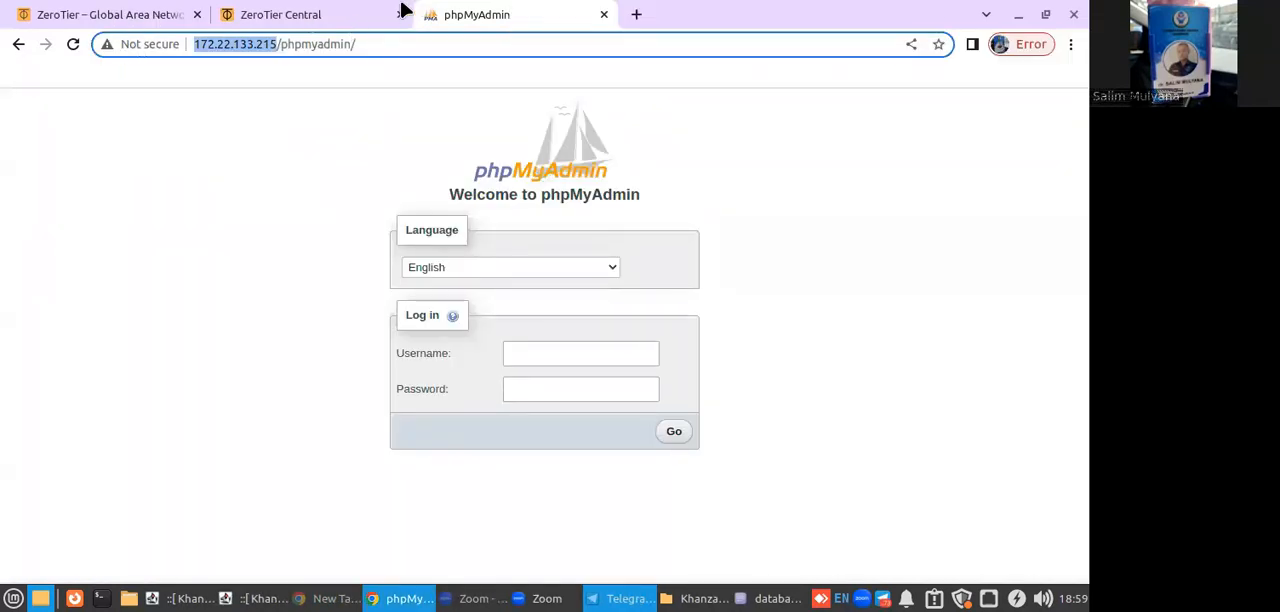
Return to ZeroTier Central and examine the Members list, including each device's name, managed IP, online status and physical IP.
{"action": "left_click", "coordinate": [326, 18]}
{"action": "left_click", "coordinate": [688, 404]}
{"action": "scroll", "coordinate": [688, 404], "scroll_direction": "up", "scroll_amount": 3}
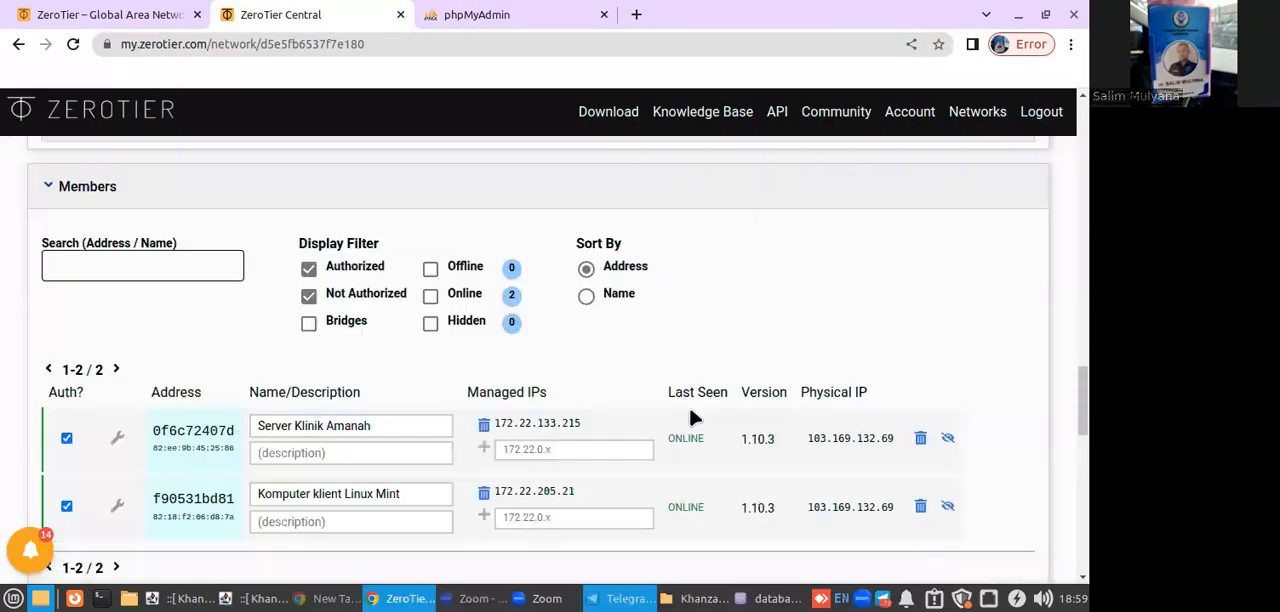
{"action": "scroll", "coordinate": [688, 404], "scroll_direction": "down", "scroll_amount": 2}
{"action": "scroll", "coordinate": [688, 404], "scroll_direction": "down", "scroll_amount": 1}
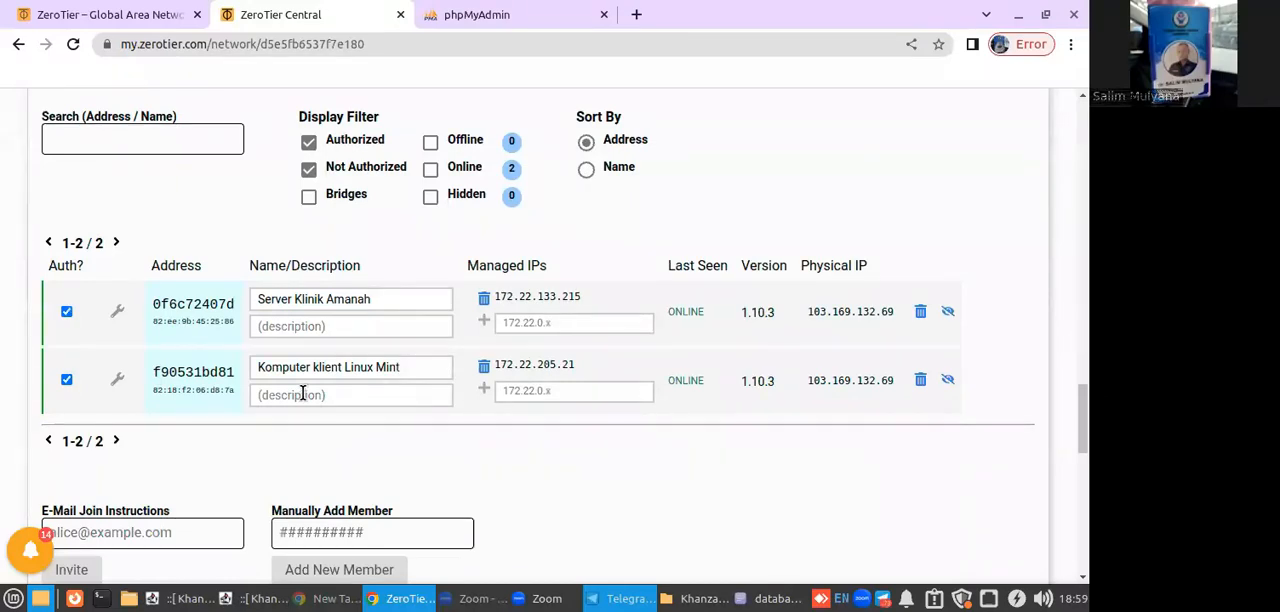
{"action": "scroll", "coordinate": [302, 393], "scroll_direction": "up", "scroll_amount": 2}
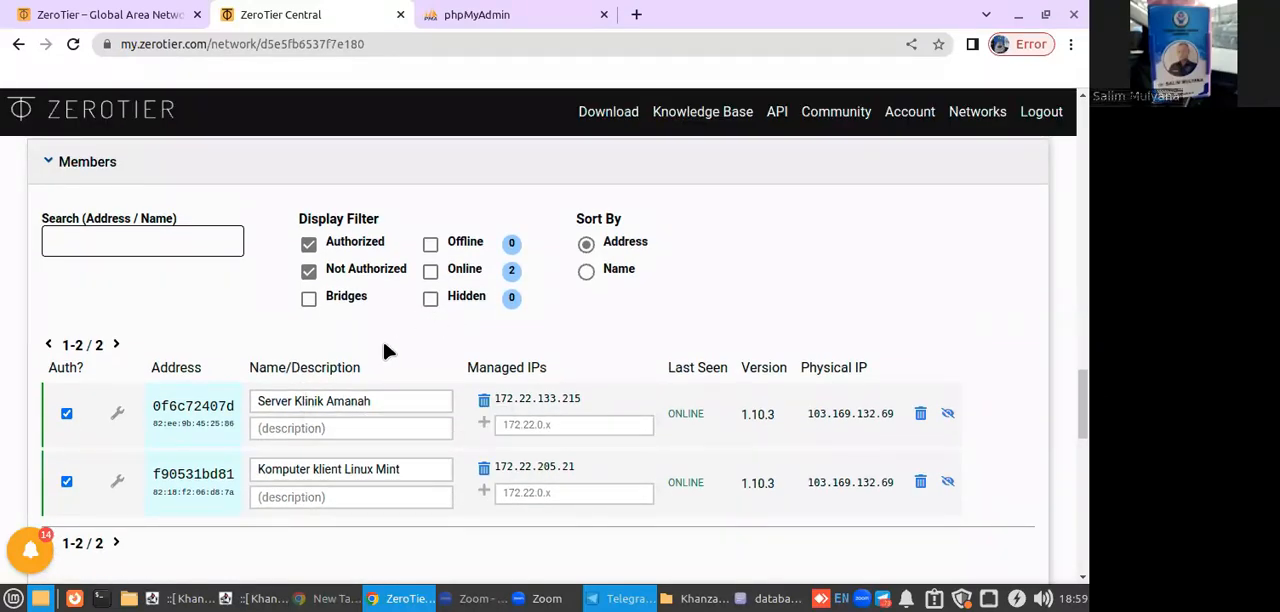
{"action": "scroll", "coordinate": [575, 455], "scroll_direction": "up", "scroll_amount": 2}
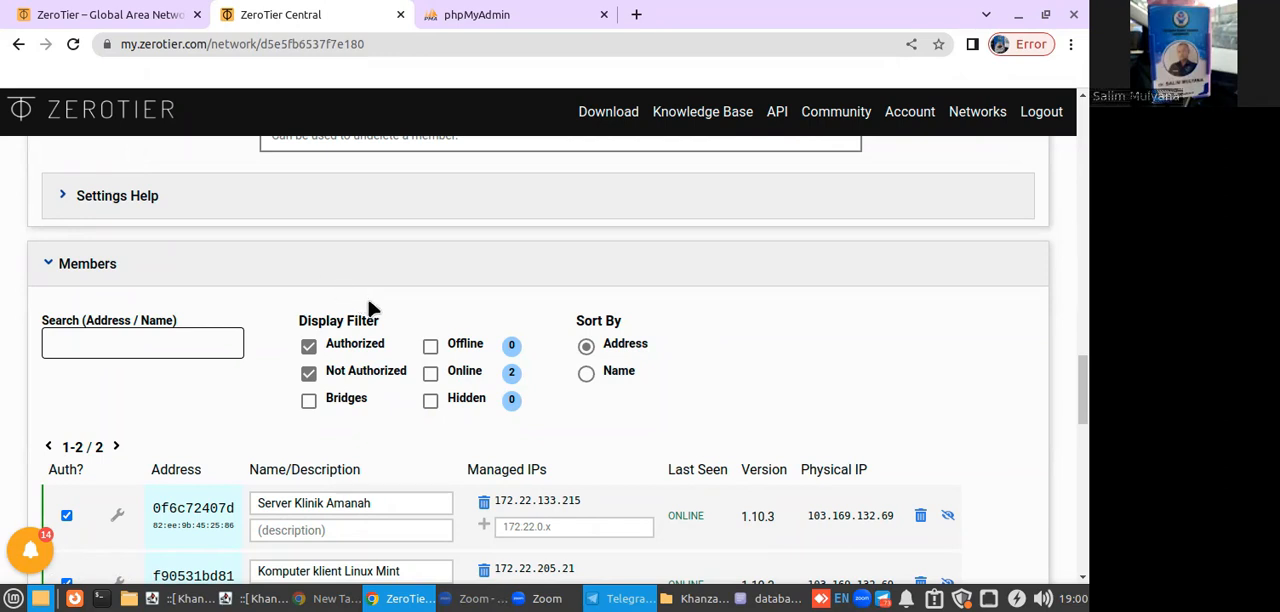
{"action": "scroll", "coordinate": [821, 394], "scroll_direction": "down", "scroll_amount": 4}
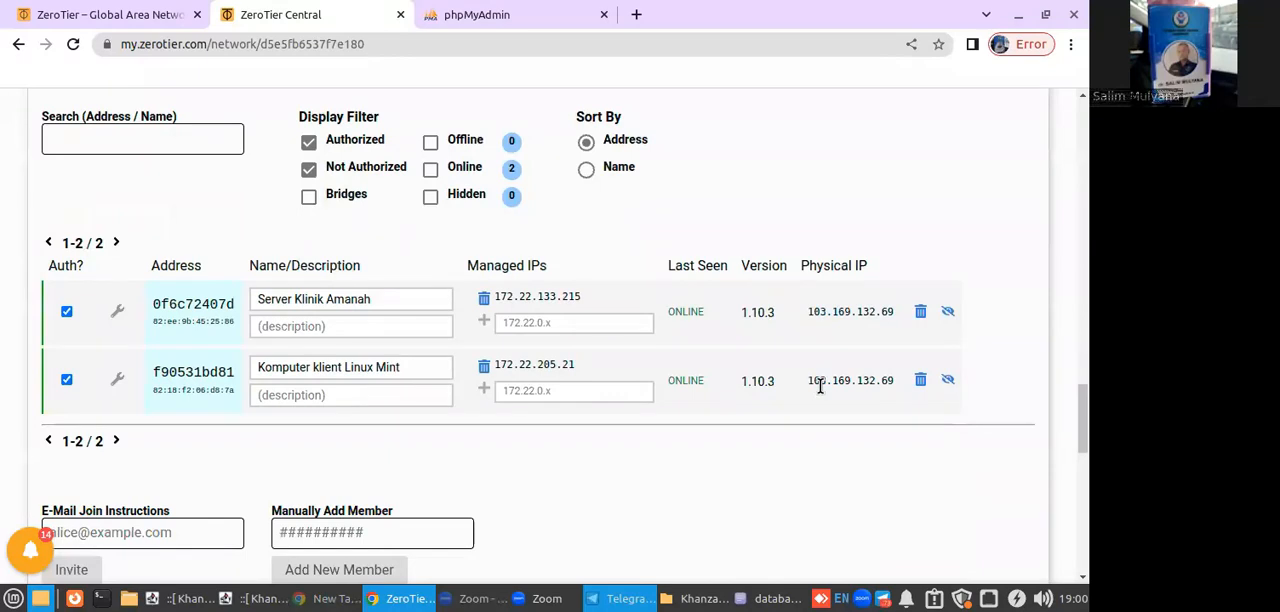
{"action": "scroll", "coordinate": [820, 385], "scroll_direction": "down", "scroll_amount": 2}
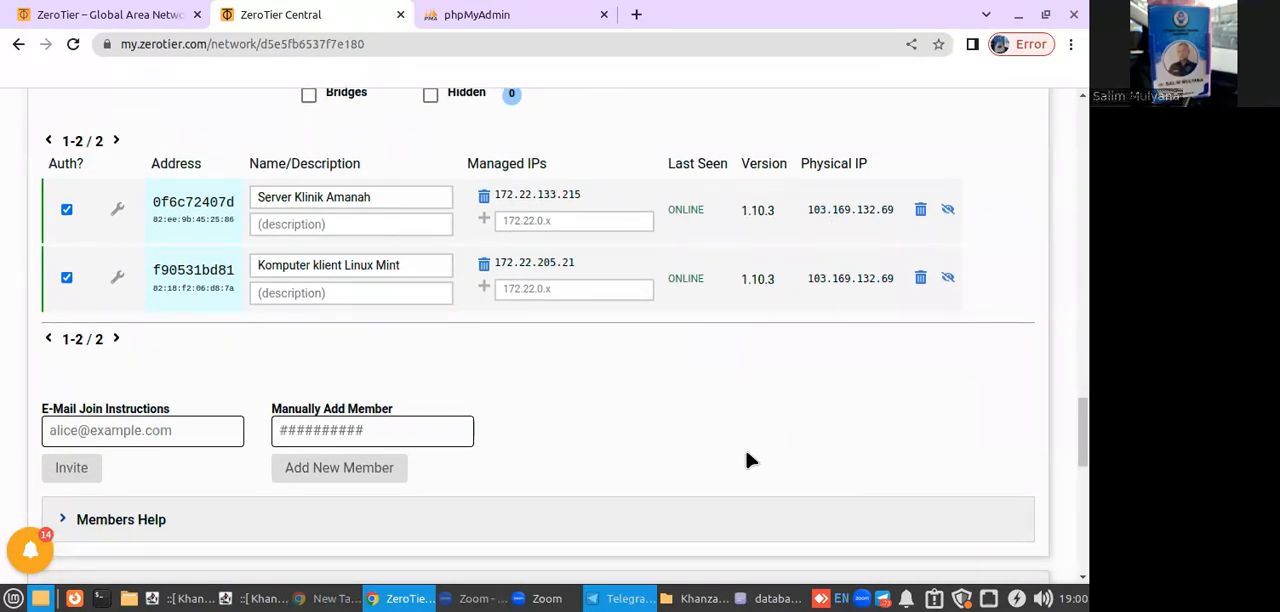